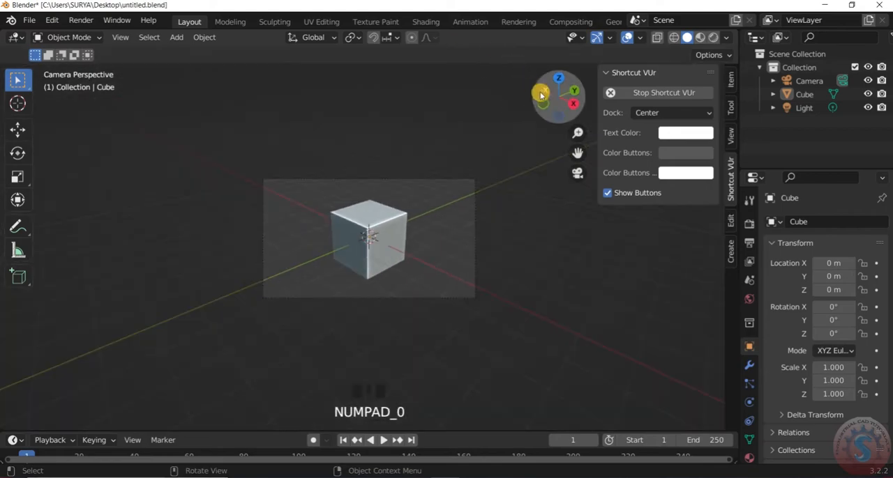
- Flatten the cube along Z and enlarge it uniformly into a plate with a scale of about 1.295 × 1.295 × 0.176
left_click(383, 207)
key("s")
key("z")
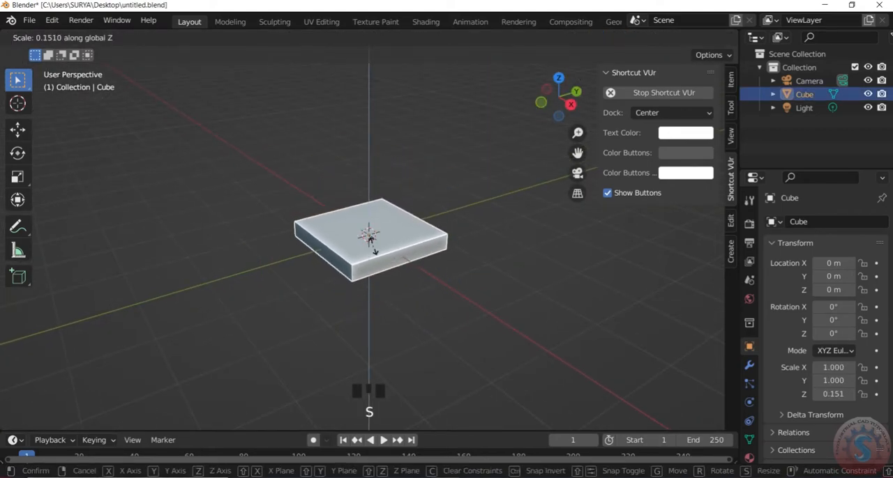
left_click(412, 223)
scroll(404, 214, "down", 2)
key("KP_0")
scroll(409, 235, "up", 2)
key("s")
left_click(428, 244)
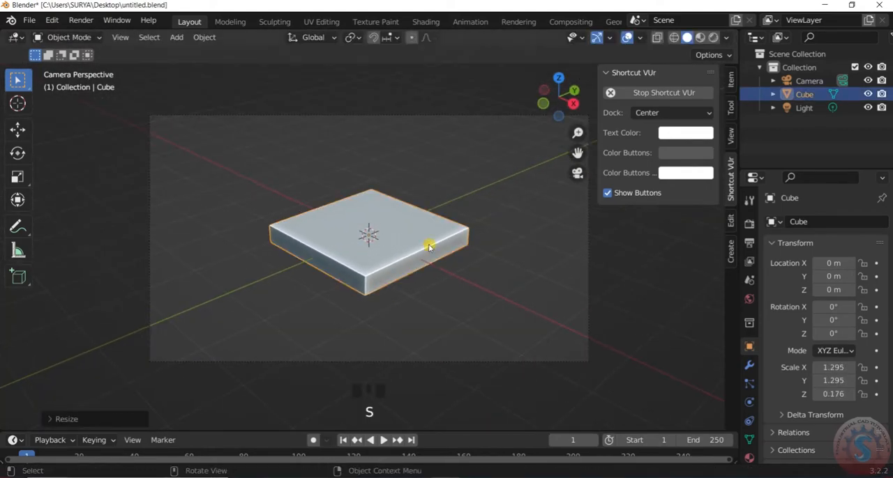
scroll(427, 243, "up", 2)
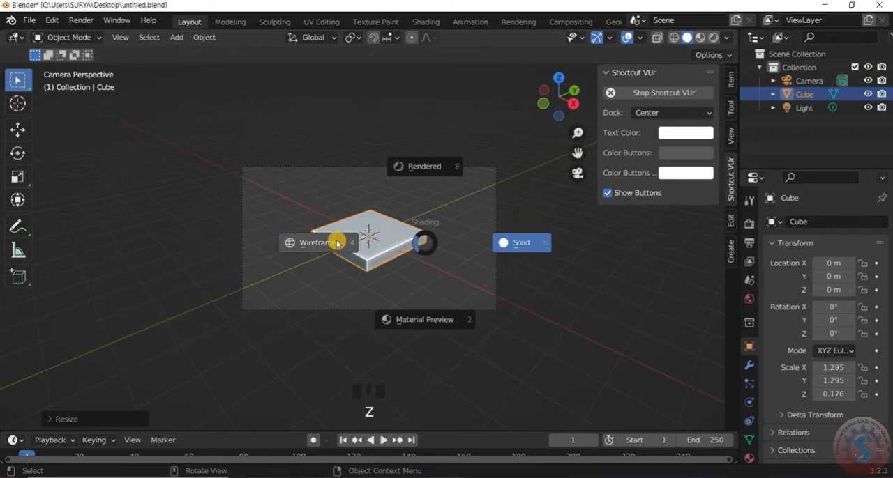
left_click(338, 244)
scroll(364, 249, "up", 4)
key("z")
left_click(452, 251)
scroll(443, 250, "down", 2)
- Enter Edit Mode on the plate, show it in wireframe and select its four vertical corner edges
left_click(68, 38)
left_click(69, 67)
scroll(432, 270, "up", 1)
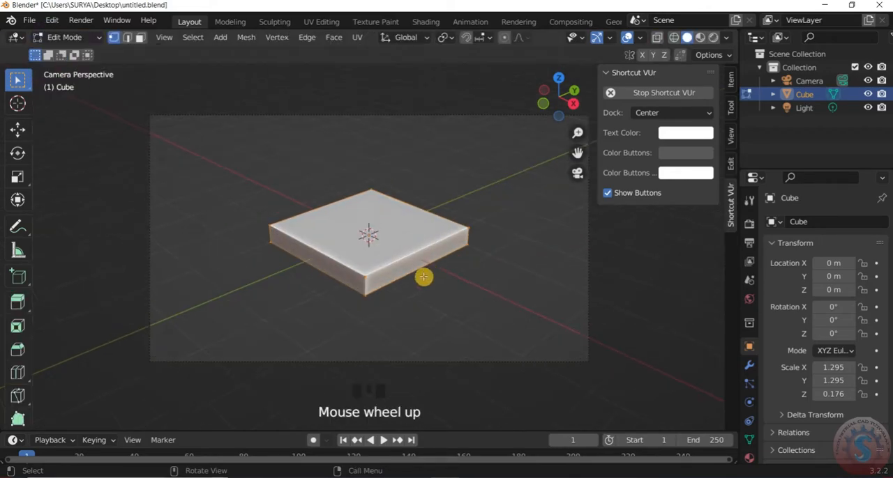
scroll(365, 292, "down", 1)
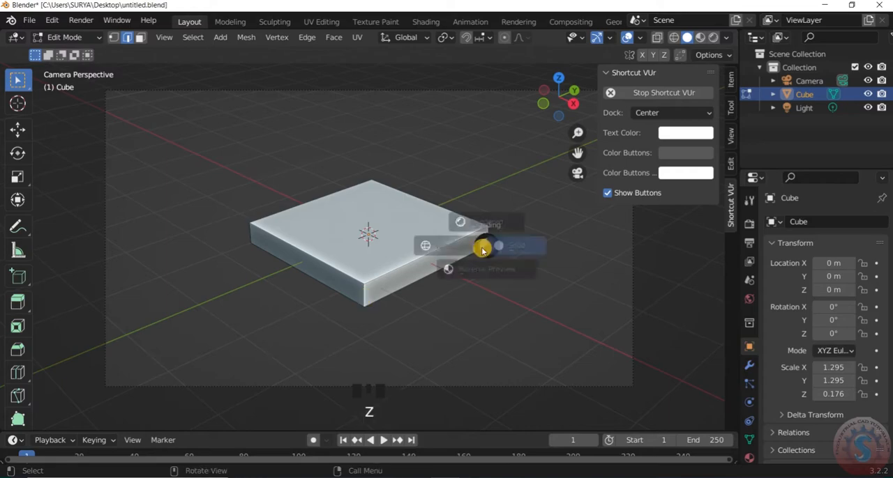
key("z")
left_click(395, 272)
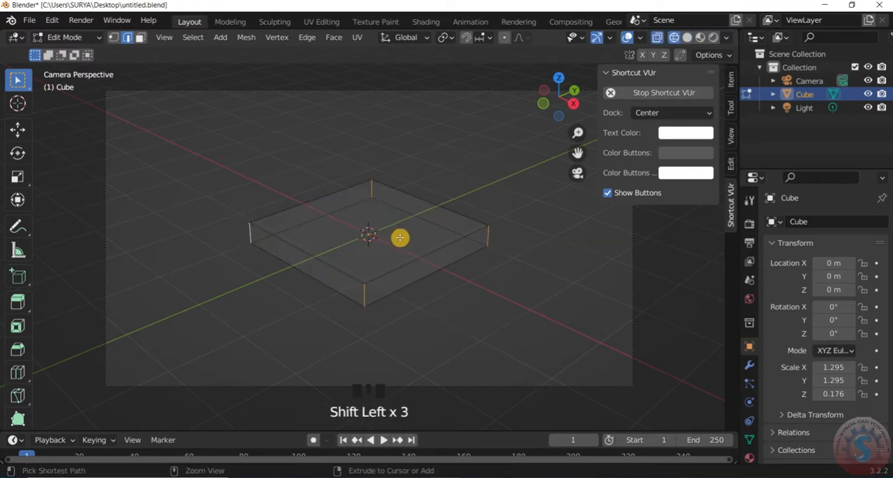
key("KP_0")
scroll(428, 235, "up", 5)
key("n")
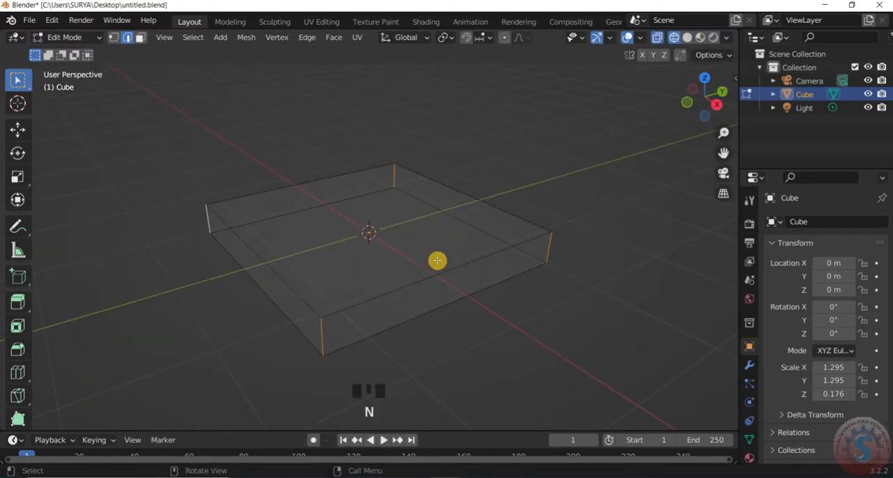
- Return to solid shading and bevel the four selected corner edges with several segments to round the plate's corners
right_click(450, 246)
key("z")
left_click(540, 251)
key("ctrl+b")
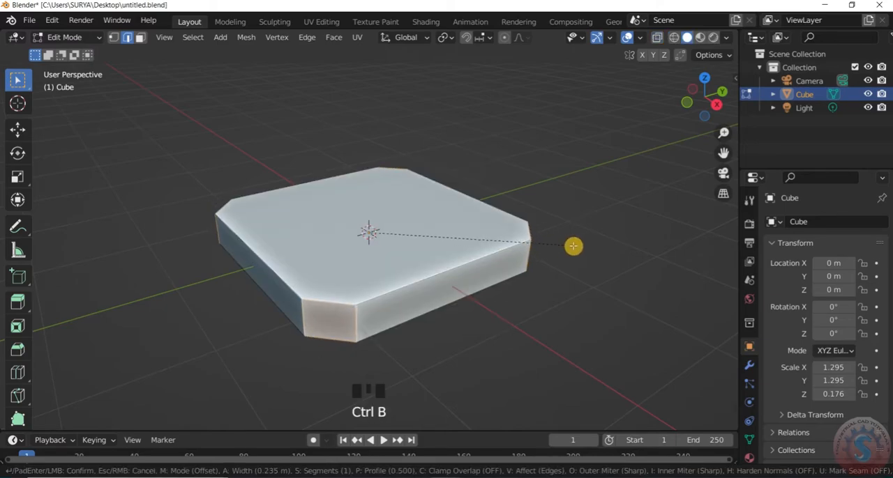
key("ctrl+b")
scroll(594, 234, "up", 3)
left_click(594, 234)
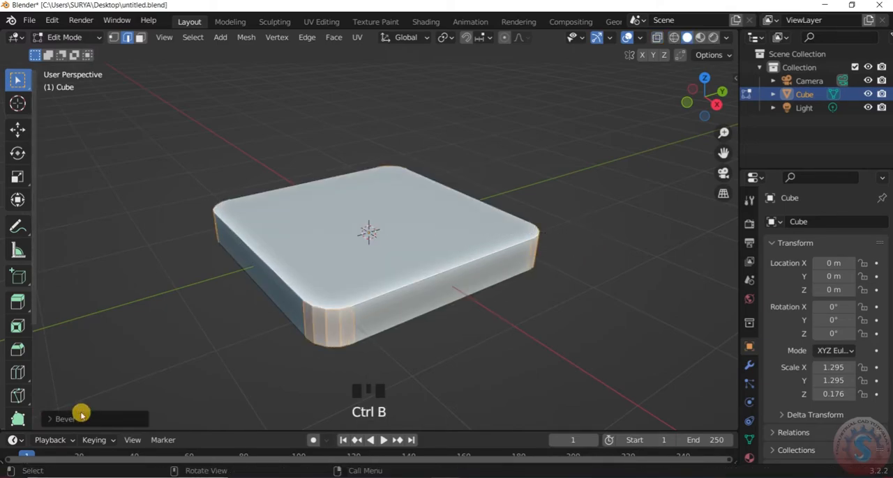
left_click(81, 412)
double_click(196, 232)
- Return to Object Mode and apply smooth shading to the plate
left_click(73, 37)
left_click(73, 53)
scroll(432, 224, "down", 1)
left_click(456, 245)
right_click(450, 211)
left_click(441, 211)
- Enable Auto Smooth for the plate's normals and save the file
left_click(749, 440)
scroll(784, 409, "down", 4)
left_click(784, 406)
left_click(817, 423)
left_click(588, 271)
key("ctrl+s")
scroll(422, 262, "down", 2)
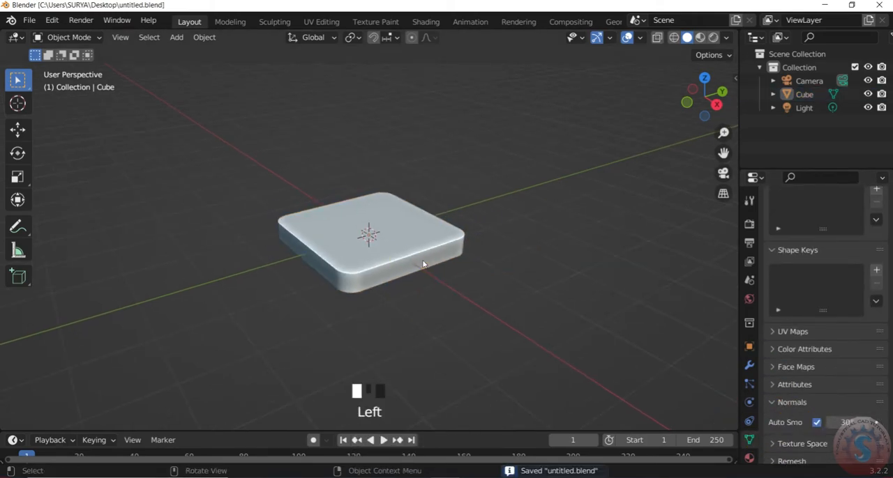
- Adjust the plate's thickness by scaling it along Z and save the file
left_click(423, 263)
scroll(446, 263, "up", 3)
key("s")
key("z")
left_click(472, 246)
left_click(588, 259)
scroll(588, 258, "up", 2)
mouse_move(691, 104)
left_mouse_down()
mouse_move(668, 92)
mouse_move(677, 102)
left_mouse_up()
left_click(452, 263)
key("ctrl+s")
key("shift+s")
left_click(496, 114)
- Add a cylinder mesh at the plate's centre and set it to 64 vertices
key("shift+a")
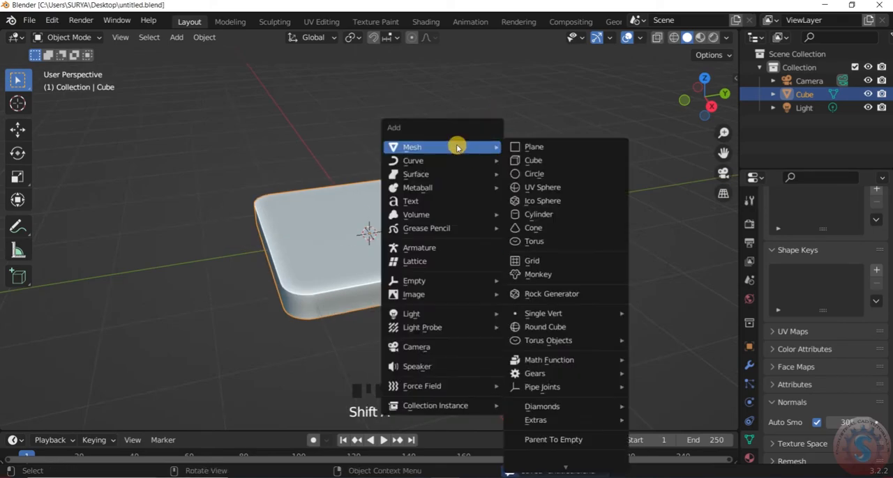
left_click(551, 214)
scroll(400, 246, "up", 2)
key("KP_7")
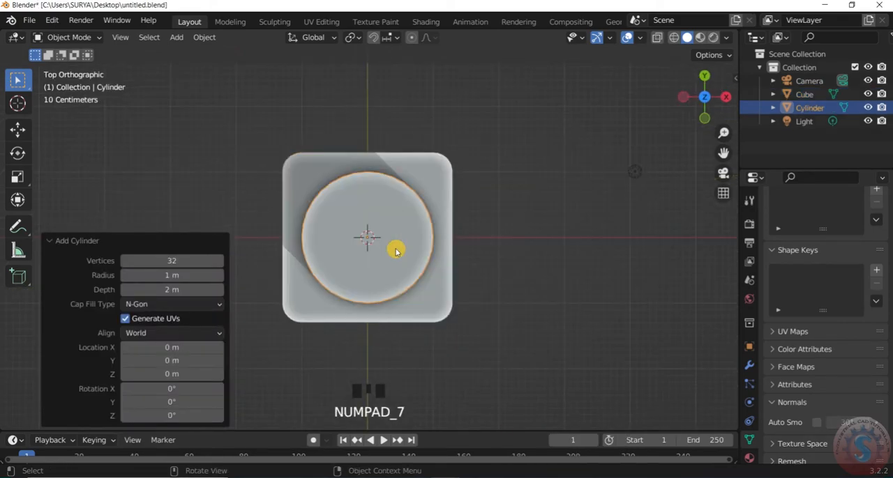
scroll(398, 252, "up", 3)
key("s")
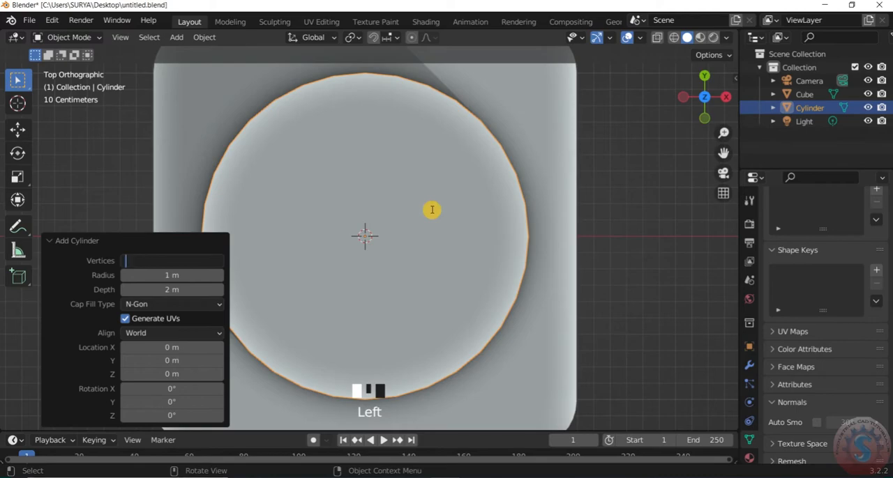
left_click_drag(693, 104, 716, 33)
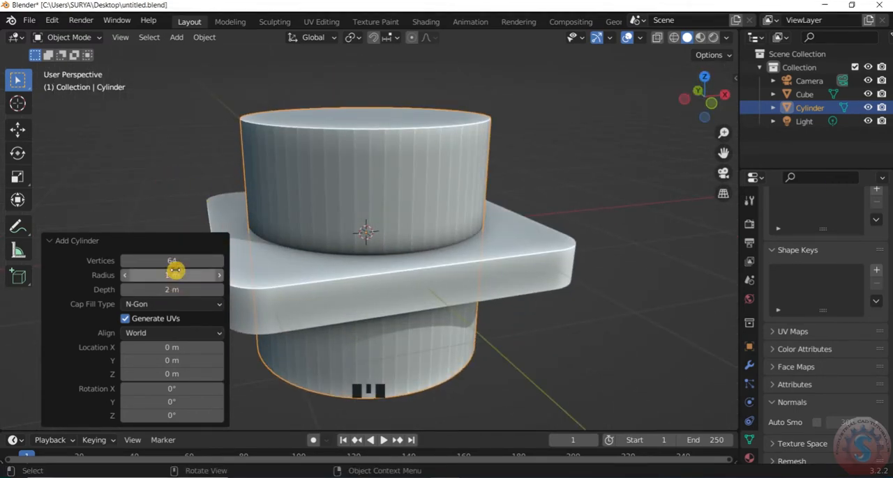
- Shrink the cylinder in top view and move it about -0.867 m in X and 0.897 m in Y to the plate's upper-left corner
scroll(426, 237, "down", 3)
key("KP_7")
key("s")
left_click(387, 249)
scroll(398, 223, "down", 4)
scroll(397, 224, "up", 5)
scroll(368, 244, "down", 2)
key("g")
left_click(298, 176)
- Scale the corner cylinder by 0.844 and check its placement in wireframe
scroll(304, 178, "up", 2)
key("s")
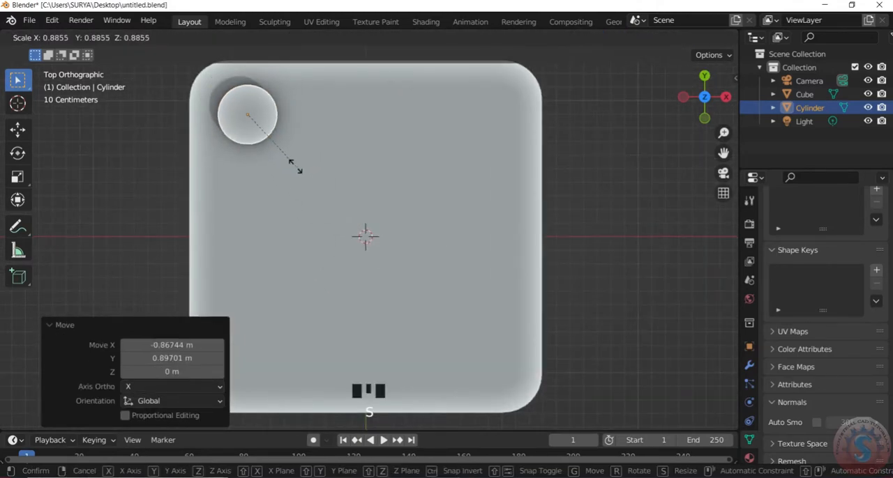
left_click(299, 169)
scroll(357, 177, "down", 2)
key("z")
left_click(297, 177)
scroll(290, 125, "up", 1)
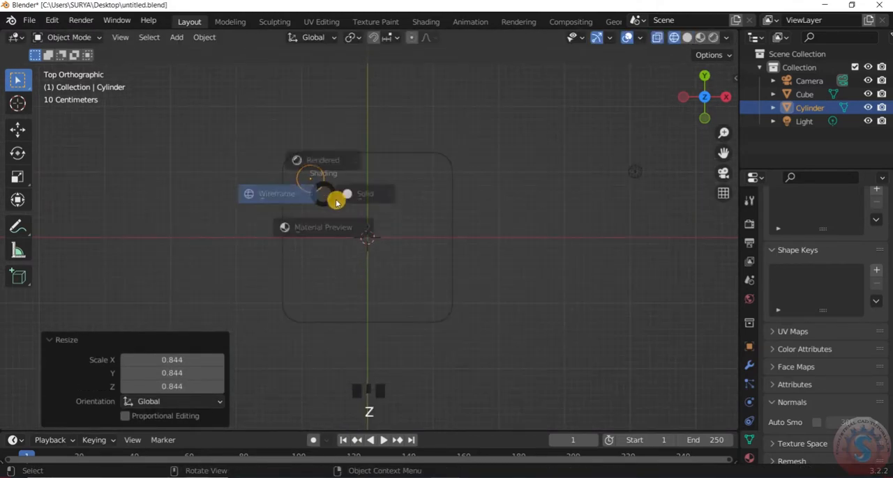
- Duplicate the corner cylinder about 1.7625 m along X to the plate's upper-right corner
scroll(324, 199, "up", 1)
key("shift+d")
key("x")
left_click(469, 195)
scroll(295, 186, "down", 1)
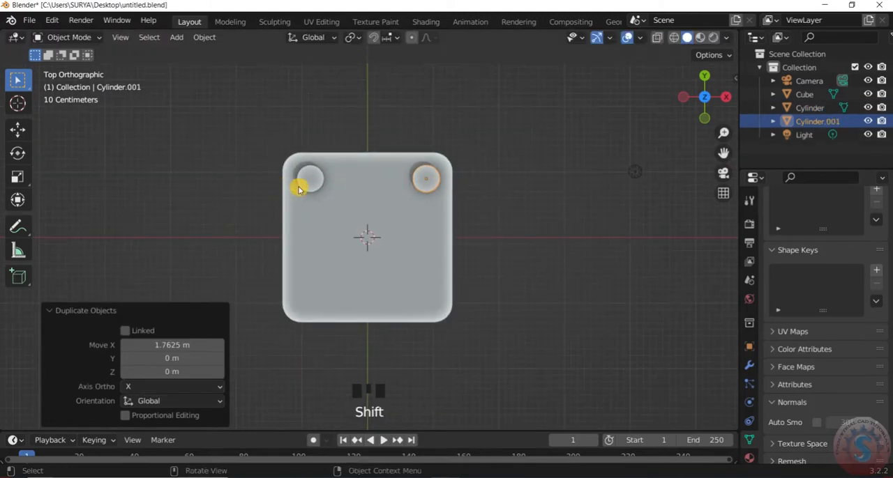
- Select both upper cylinders and duplicate them straight down to the plate's two lower corners in top view
left_click(307, 180, "shift")
key("shift+d")
key("z")
left_click(385, 315)
scroll(418, 286, "down", 2)
left_click(541, 170)
- Lengthen all four corner cylinders along Z so they pass well through the plate, and save the file
scroll(542, 169, "up", 2)
left_click_drag(706, 97, 685, 97)
scroll(449, 265, "down", 2)
scroll(530, 210, "up", 3)
left_click(455, 251)
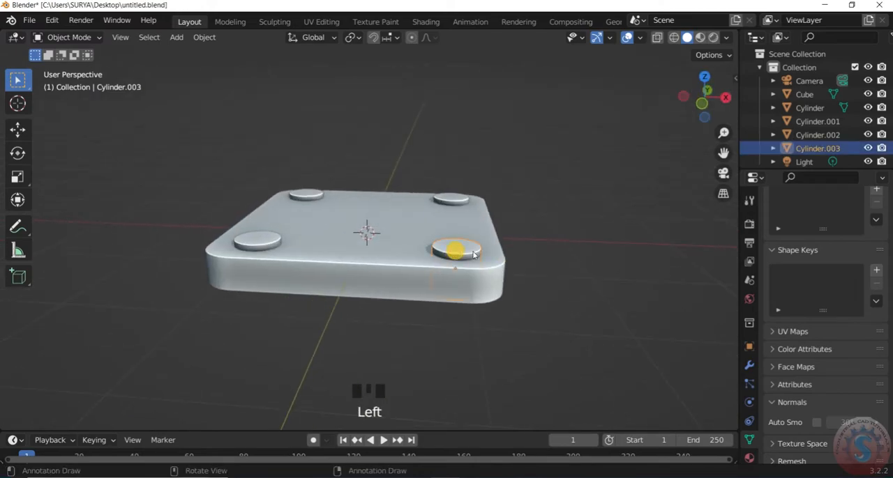
key("s")
key("z")
left_click(325, 302)
scroll(419, 265, "down", 1)
left_click_drag(686, 99, 668, 106)
left_click(552, 238)
key("ctrl+s")
- Join the four cylinders into one object and add the plate to the selection as the active object
scroll(426, 257, "up", 1)
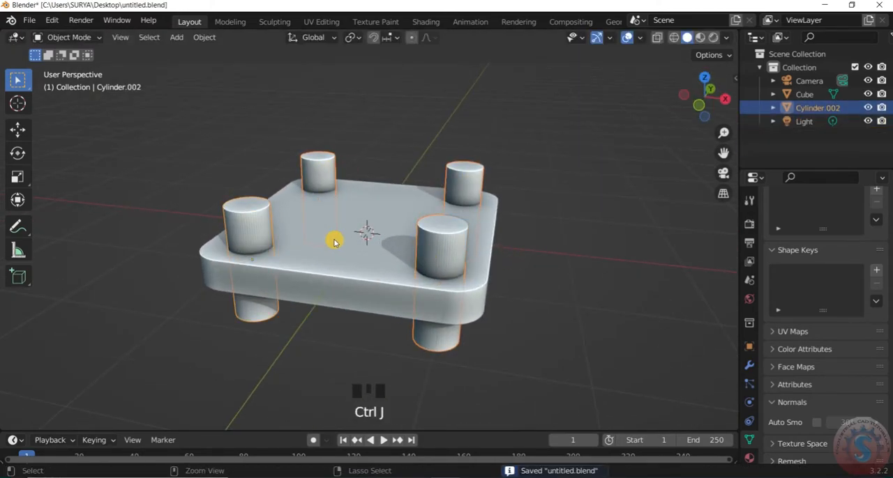
scroll(428, 183, "down", 1)
scroll(391, 237, "up", 1)
double_click(367, 281)
left_click(749, 365)
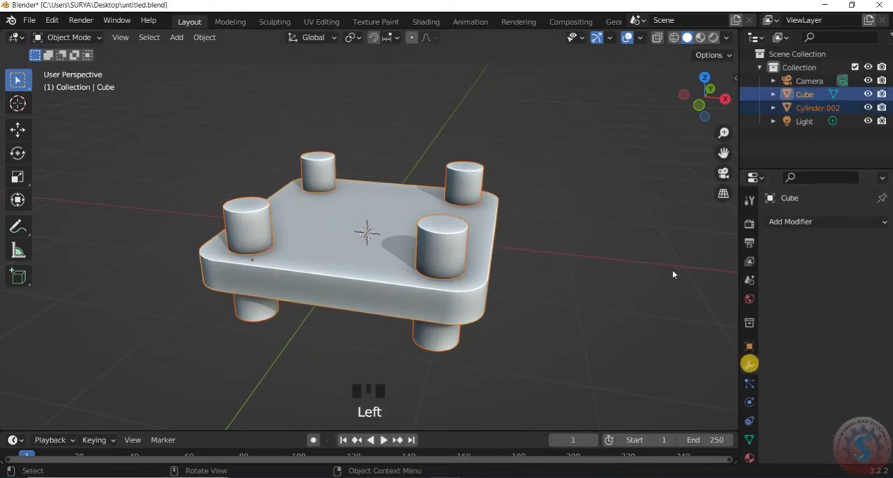
- Cut the four corner holes in the plate with a Bool Tool Brush Boolean Difference using the joined cylinders
scroll(731, 65, "up", 2)
left_click(735, 78)
left_click(730, 107)
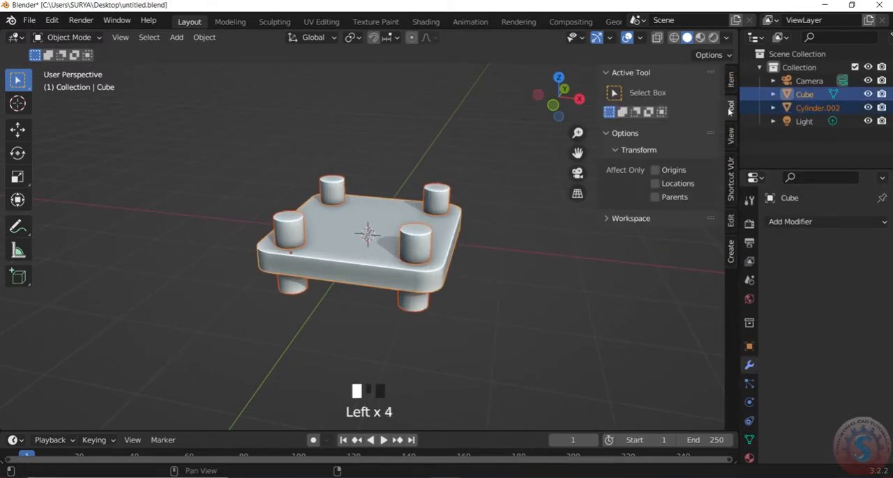
left_click(728, 110)
left_click(749, 224)
left_click(730, 78)
left_click(730, 107)
left_click(730, 221)
left_click(615, 307)
scroll(642, 313, "down", 2)
left_click(656, 361)
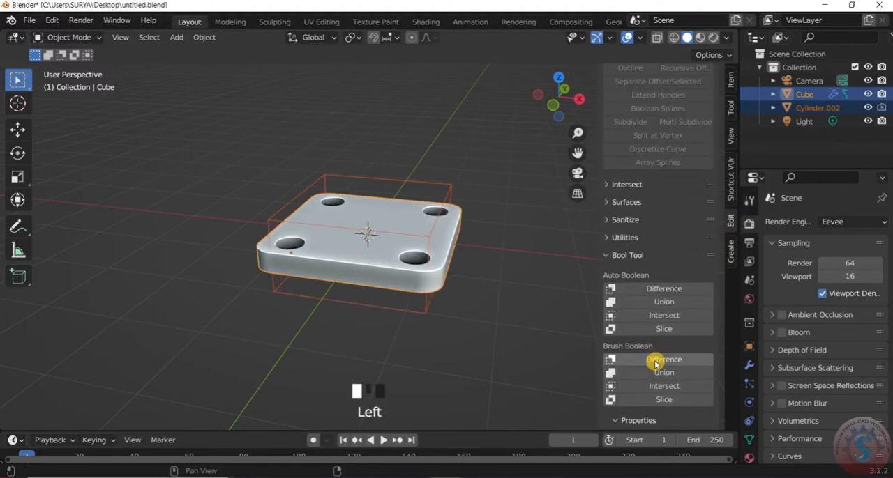
- Hide the joined cylinder cutter and save the file
scroll(506, 207, "up", 2)
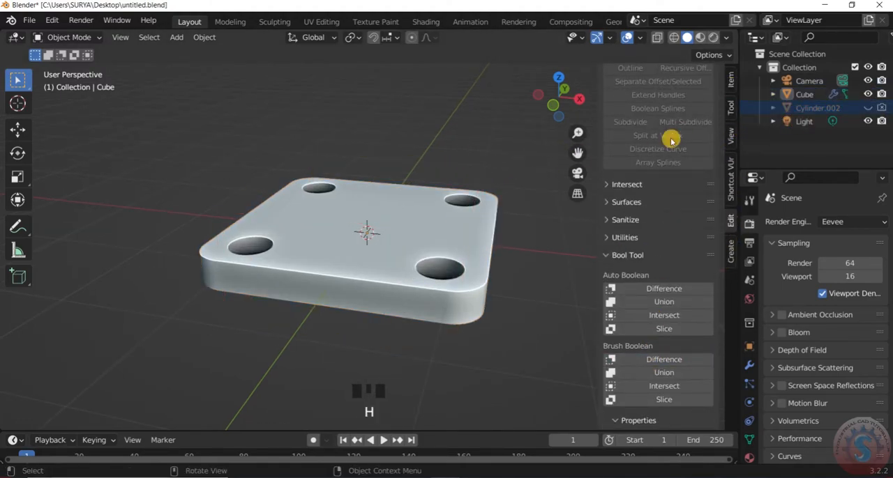
left_click_drag(559, 96, 545, 106)
key("n")
scroll(503, 205, "up", 3)
key("ctrl+s")
scroll(488, 202, "down", 2)
- Deselect the plate, view it from the opposite side and save the file
left_click(332, 180)
right_click(332, 180)
left_click(421, 122)
scroll(421, 122, "down", 3)
left_click_drag(704, 97, 645, 95)
scroll(416, 261, "up", 2)
left_click(32, 20)
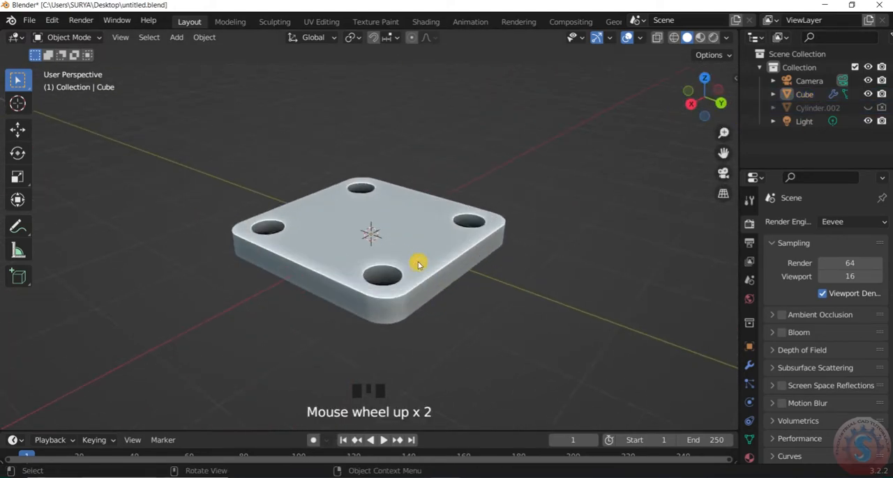
left_click(48, 109)
scroll(279, 215, "up", 2)
- Duplicate the holed plate in place and apply the Boolean modifier on the copy
left_click(393, 263)
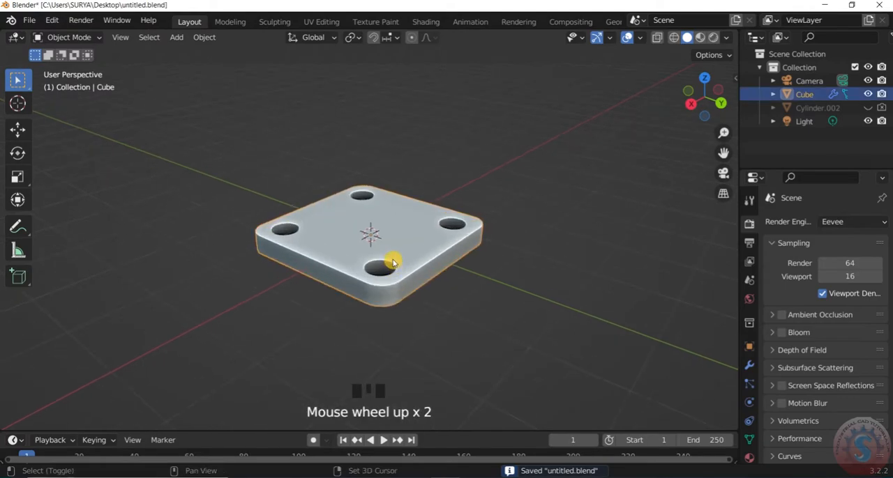
key("shift+d")
right_click(406, 193)
left_click(750, 366)
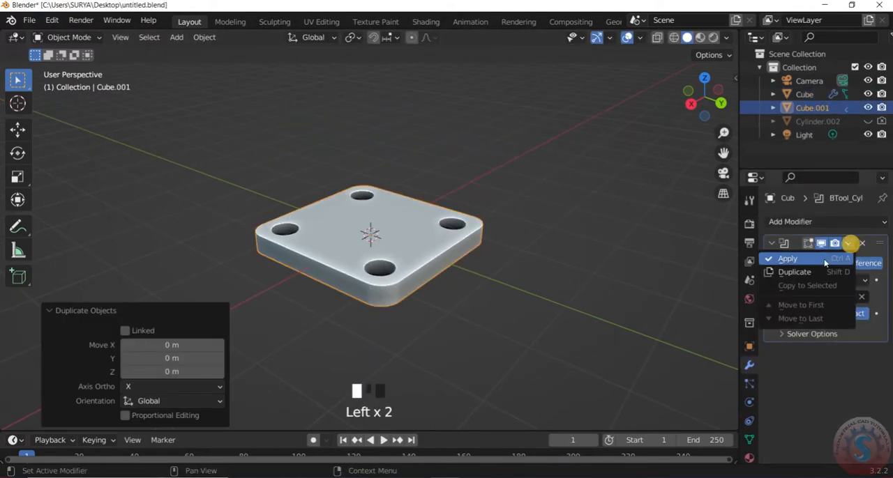
left_click(825, 259)
- Duplicate the plate with the applied holes and place the new copy above the original
left_click(460, 254)
key("shift+d")
left_click(464, 180)
left_click_drag(704, 97, 753, 115)
scroll(433, 179, "down", 2)
left_click(433, 179)
- Adjust the upper plate's position over the lower plate and save the file
key("KP_0")
key("KP_0")
key("KP_0")
key("KP_0")
key("g")
key("z")
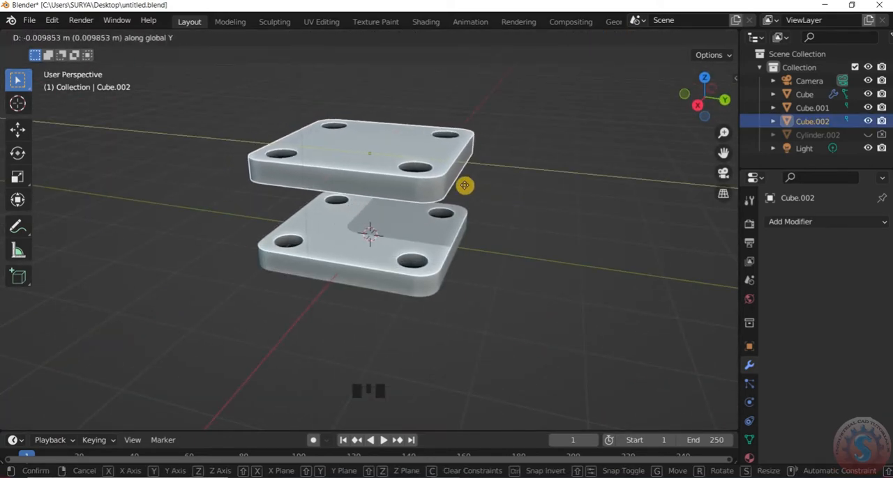
left_click(462, 165)
key("KP_0")
key("KP_0")
key("ctrl+s")
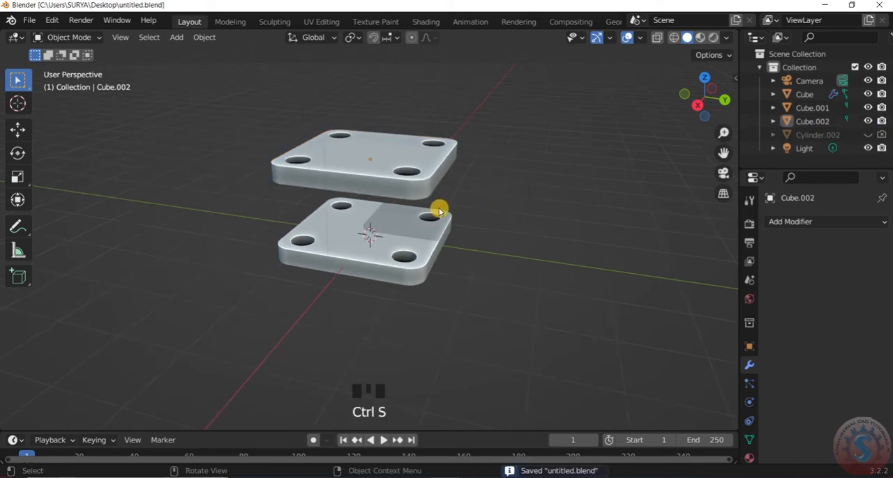
- Add a mesh circle and move it about 3.34 m along X, beside the plates
scroll(611, 224, "down", 5)
scroll(473, 218, "down", 3)
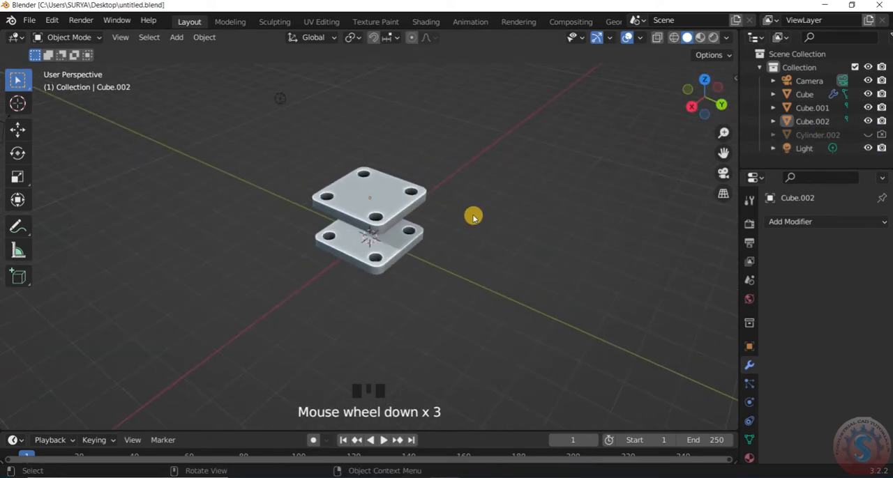
key("shift+a")
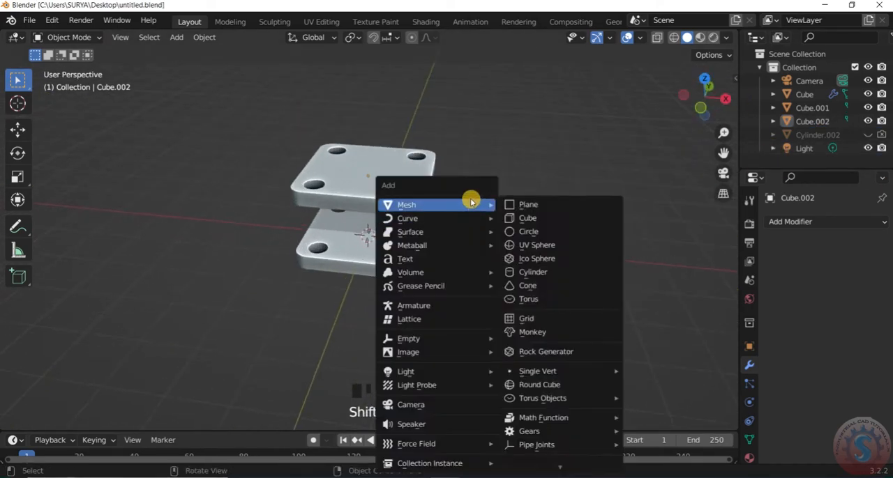
left_click(528, 233)
key("g")
left_click(639, 223)
scroll(621, 240, "down", 3)
scroll(598, 263, "up", 4)
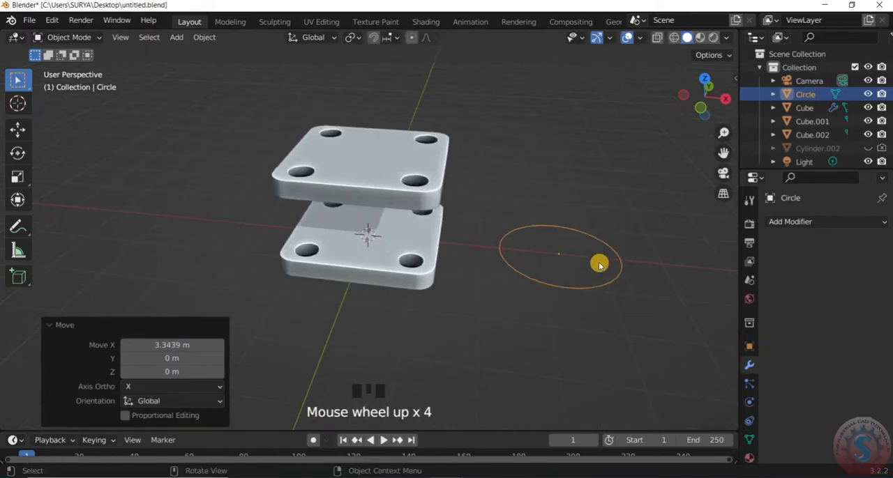
- Enlarge the circle beside the plates, finishing with a fine scale adjustment of about 0.976
scroll(607, 244, "down", 2)
left_click_drag(705, 97, 688, 98)
key("s")
left_click(599, 377)
scroll(521, 183, "down", 2)
scroll(526, 202, "up", 4)
key("s")
left_click(552, 303)
scroll(555, 283, "down", 3)
scroll(544, 283, "up", 1)
key("s")
left_click(512, 281)
scroll(562, 277, "up", 2)
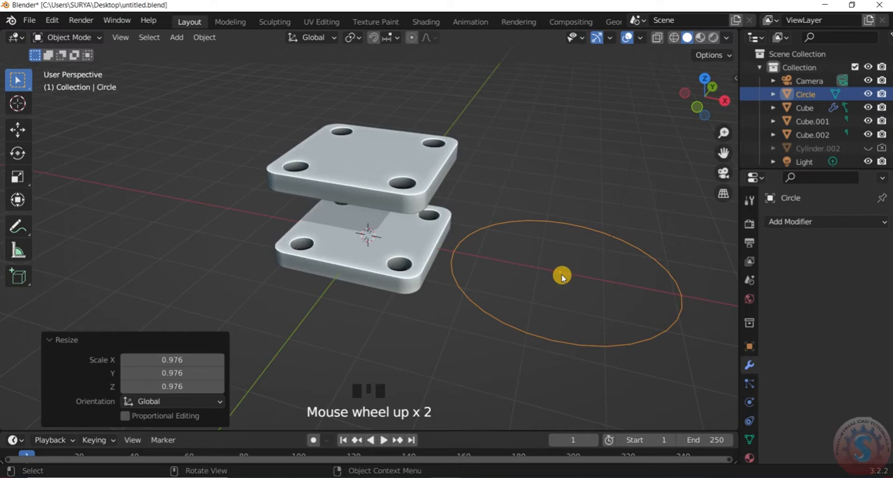
- Apply the circle's location transform so its origin sits at the scene centre
key("shift+a")
key("ctrl+a")
left_click(418, 215)
scroll(538, 258, "down", 3)
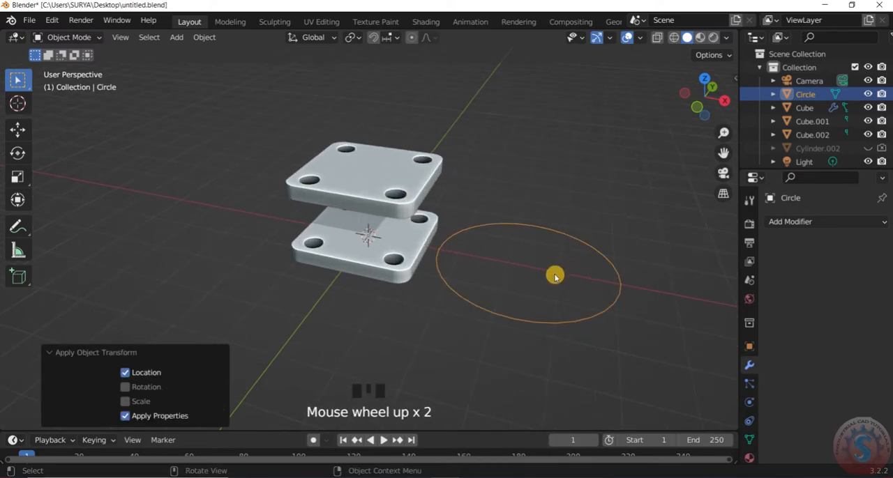
- Add a Screw modifier to the circle with axis Y, a screw distance of 3.4 m and 5 iterations
left_click(801, 224)
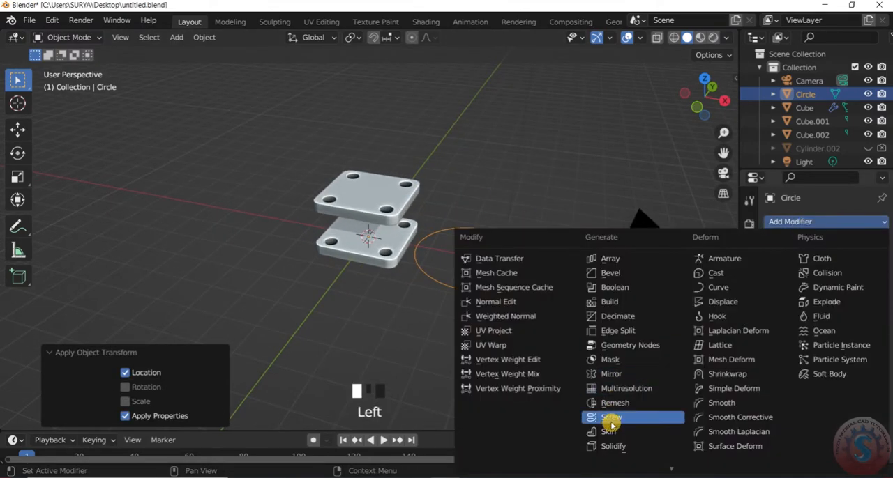
left_click(610, 420)
left_click(843, 316)
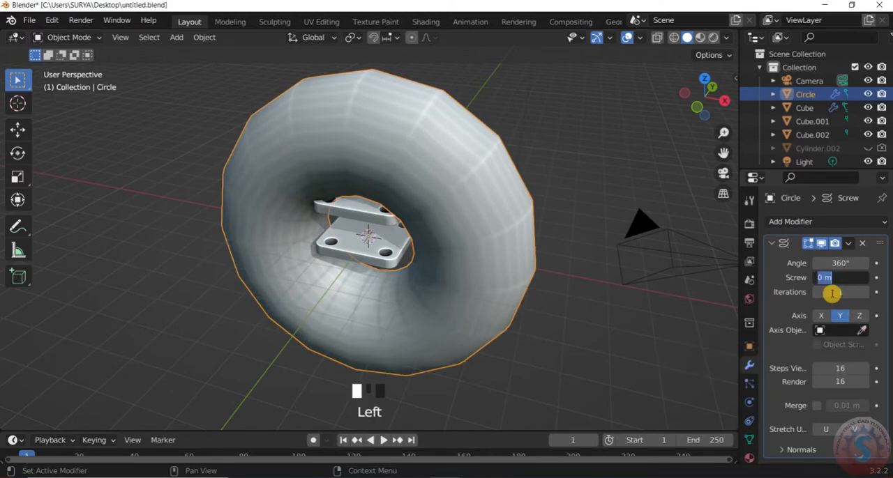
type("3.4")
key("Return")
type("5")
key("Return")
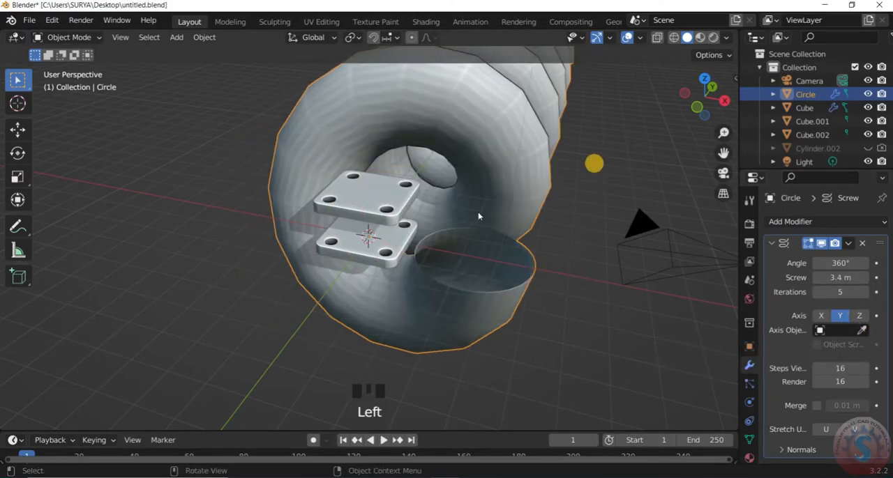
- Rotate the coil 90° about the X axis so it stands upright
scroll(490, 139, "up", 2)
type("rx")
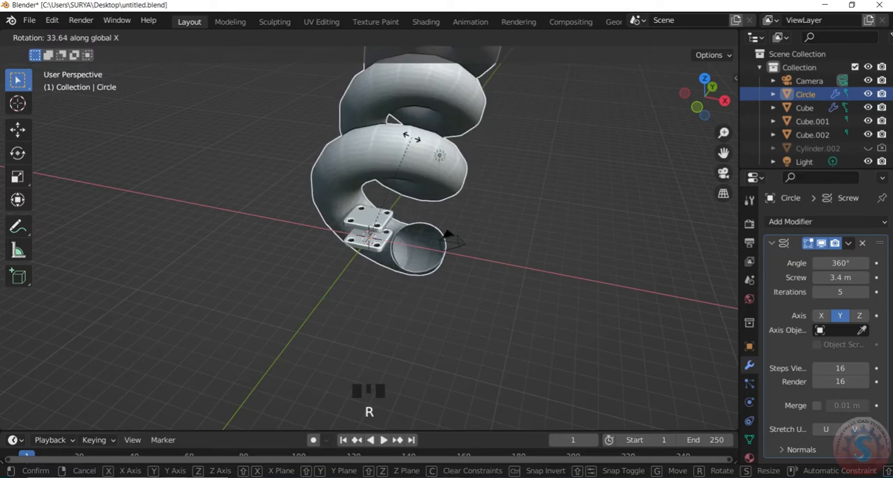
type("90")
key("Return")
scroll(398, 164, "down", 6)
scroll(246, 110, "up", 2)
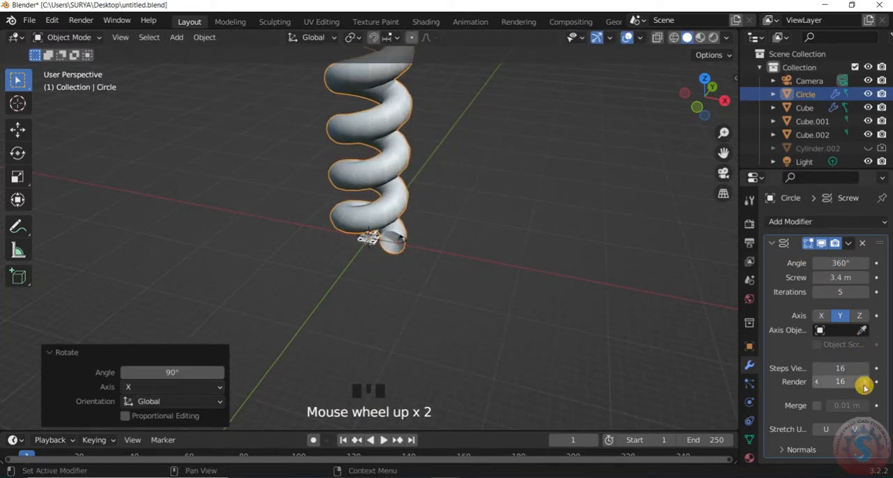
- Set the Screw modifier's viewport steps to 64 to smooth the coil
scroll(430, 215, "down", 3)
scroll(386, 191, "up", 9)
scroll(506, 228, "down", 10)
left_click(842, 383)
scroll(383, 235, "down", 2)
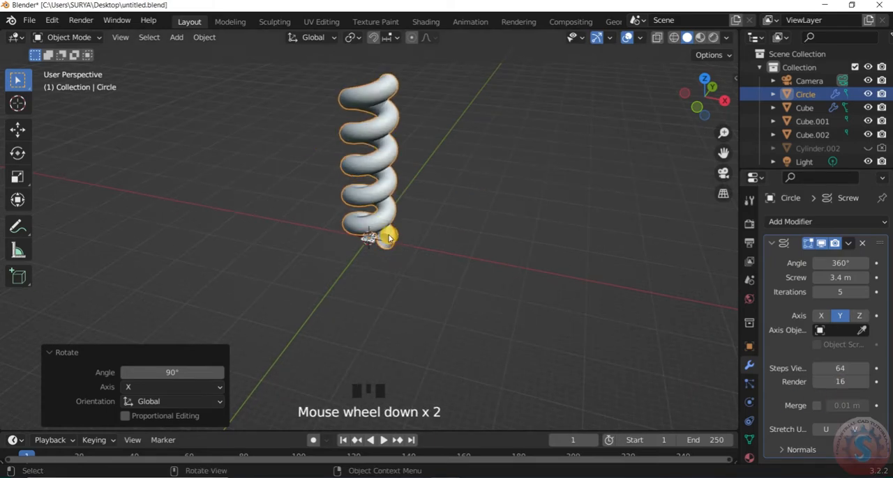
- Scale the coil spring down to fit between the two plates
key("s")
left_click(367, 233)
scroll(370, 239, "up", 15)
mouse_move(702, 104)
left_mouse_down()
mouse_move(699, 73)
mouse_move(689, 111)
left_mouse_up()
left_click(516, 167)
left_click(375, 179)
key("s")
right_click(451, 199)
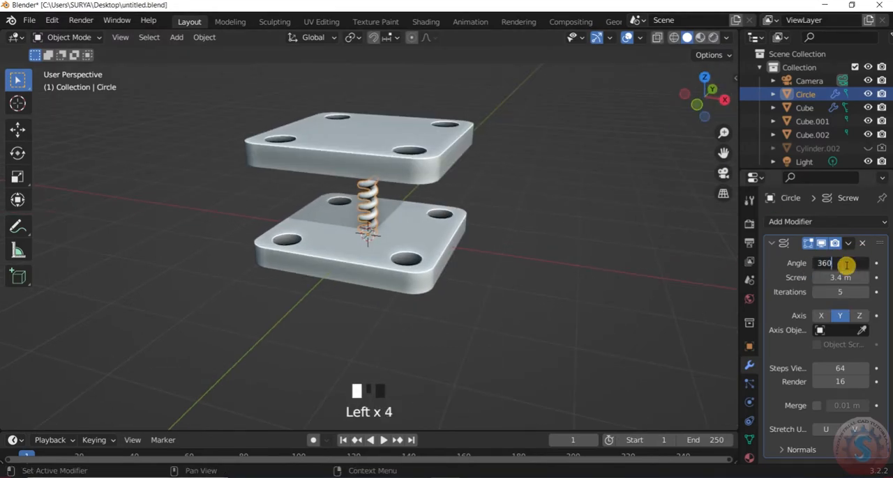
- Move the spring away from the plates' centre and adjust its size
scroll(386, 255, "up", 3)
key("g")
left_click(537, 293)
key("s")
left_click(532, 277)
- From the top view, place the spring over the back-right corner hole and scale it by about 1.188
key("KP_7")
scroll(532, 277, "up", 3)
key("g")
left_click(422, 200)
scroll(447, 194, "up", 3)
scroll(479, 185, "down", 2)
key("s")
left_click(487, 184)
scroll(489, 187, "down", 1)
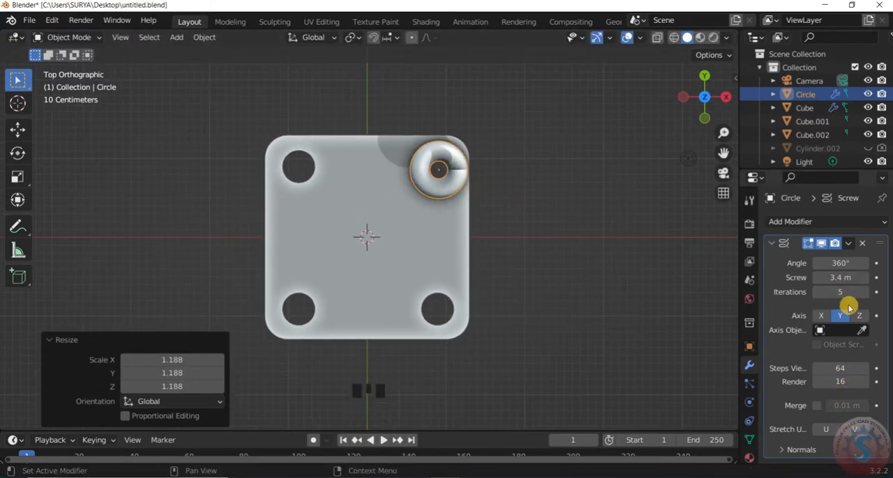
- Reduce the spring's Screw iterations to 4 and scale the spring along Z to fit the gap between the plates
scroll(710, 203, "down", 1)
left_click_drag(706, 118, 687, 51)
scroll(458, 197, "up", 2)
scroll(466, 183, "down", 1)
key("s")
key("z")
left_click(472, 180)
left_click(553, 147)
- Adjust the spring's height along Z and its position between the lower and upper plates
left_click_drag(706, 104, 711, 168)
scroll(706, 105, "down", 2)
left_click(318, 183)
scroll(319, 183, "up", 2)
key("g")
key("z")
left_click(309, 175)
scroll(466, 202, "up", 2)
scroll(706, 237, "down", 1)
scroll(446, 176, "up", 1)
key("g")
left_click(332, 184)
- In wireframe top view, shift the spring about 0.024 m along Y towards the corner hole's centre
scroll(650, 143, "down", 1)
left_click(650, 143)
left_click(705, 92)
scroll(647, 97, "up", 1)
key("z")
left_click(295, 205)
scroll(421, 165, "down", 3)
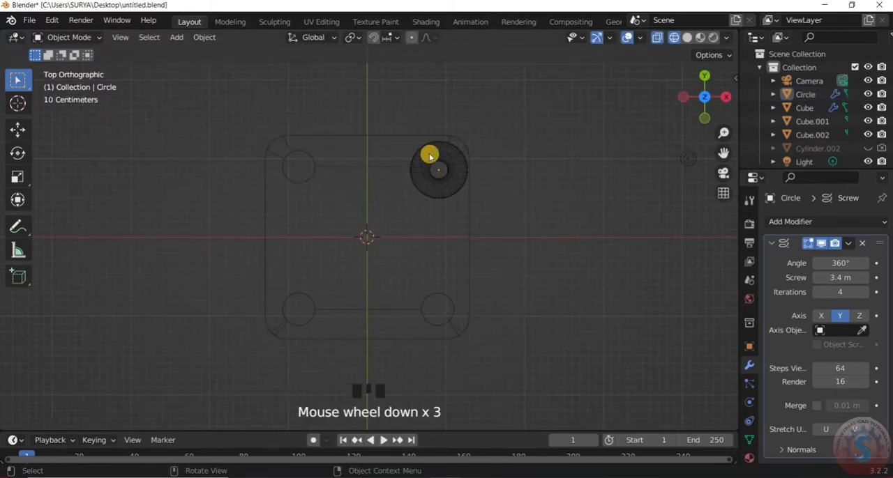
left_click(442, 171)
key("g")
left_click(442, 172)
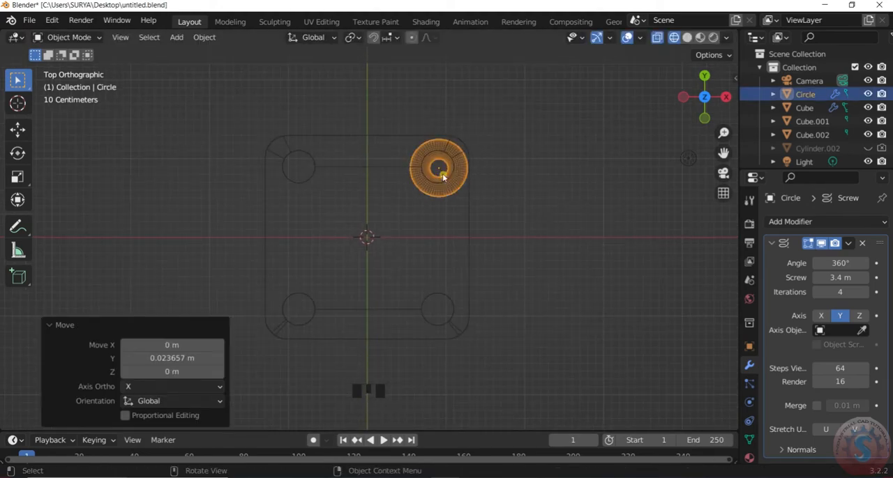
- Fine-tune the spring's scale and centre it on the corner hole
scroll(446, 168, "up", 1)
key("s")
left_click(516, 153)
key("g")
left_click(514, 153)
- Return to solid shading, check the spring's alignment with the hole from above and save the file
mouse_move(705, 97)
left_mouse_down()
mouse_move(693, 104)
mouse_move(659, 60)
mouse_move(578, 105)
mouse_move(568, 129)
mouse_move(649, 56)
left_mouse_up()
left_click(372, 209)
left_click(488, 174)
key("ctrl+s")
scroll(458, 247, "down", 2)
key("KP_7")
scroll(408, 197, "up", 2)
left_click(408, 198)
scroll(408, 197, "down", 2)
mouse_move(701, 93)
left_mouse_down()
mouse_move(707, 99)
mouse_move(666, 100)
mouse_move(703, 59)
mouse_move(713, 97)
mouse_move(733, 89)
mouse_move(711, 100)
left_mouse_up()
key("ctrl+s")
- Add a Bolt mesh at the scene centre
key("shift+a")
scroll(426, 110, "up", 2)
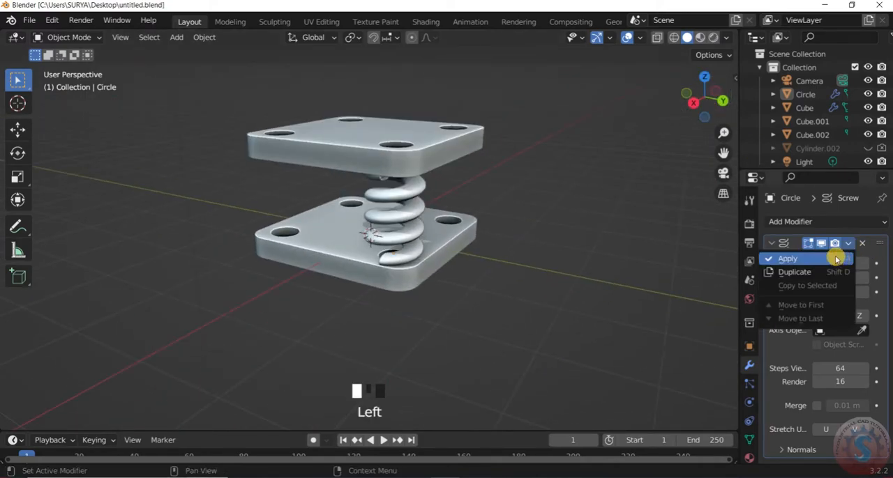
scroll(512, 185, "up", 2)
key("shift+a")
key("shift+a")
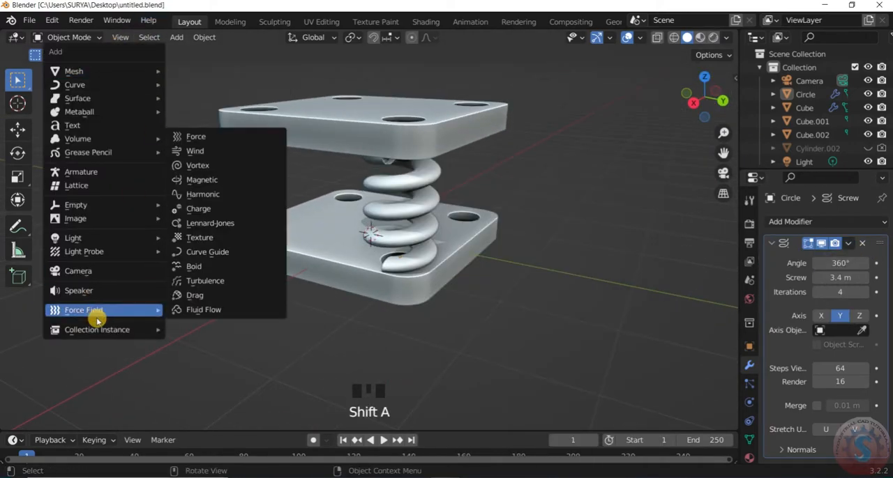
mouse_move(105, 71)
mouse_move(230, 345)
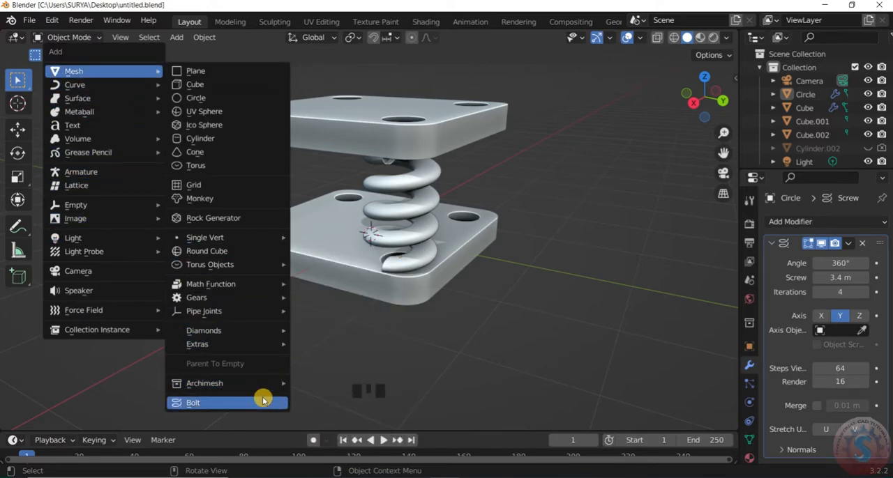
left_click(263, 405)
- Examine the bolt's bit type, head type and operator preset options
scroll(474, 289, "down", 9)
left_click_drag(147, 128, 132, 179)
left_click(147, 128)
left_click(135, 147)
left_click(135, 164)
mouse_move(136, 147)
left_mouse_down()
mouse_move(147, 239)
mouse_move(146, 147)
mouse_move(139, 163)
left_mouse_up()
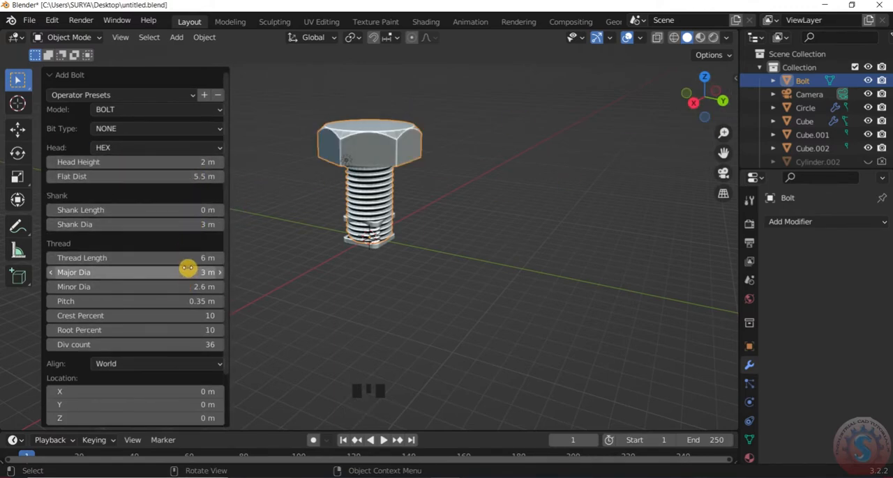
scroll(393, 195, "up", 2)
left_click(157, 96)
left_click(125, 131)
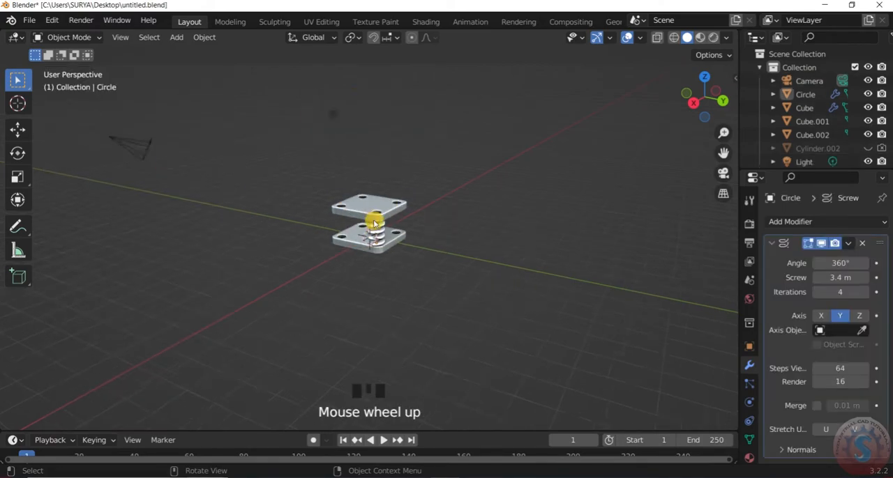
- Add a new hex-head Bolt mesh with a head height of 2.3 m
key("shift+a")
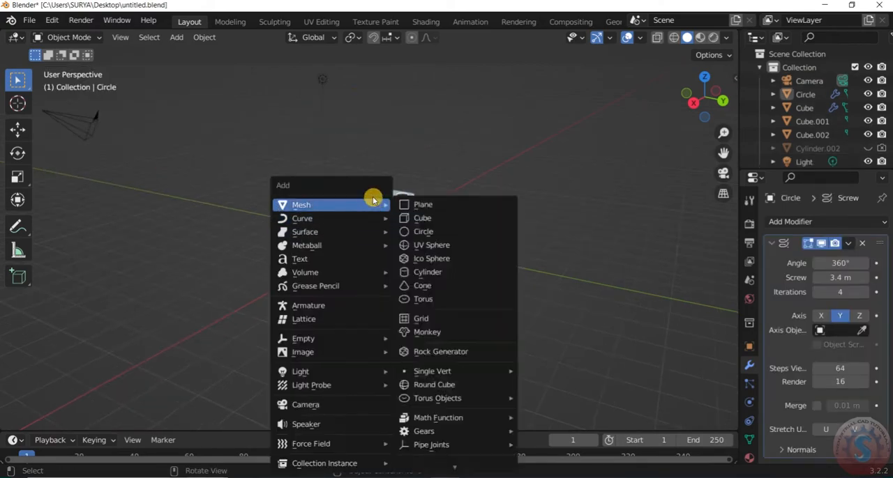
left_click(423, 141)
key("shift+a")
mouse_move(414, 165)
key("shift+a")
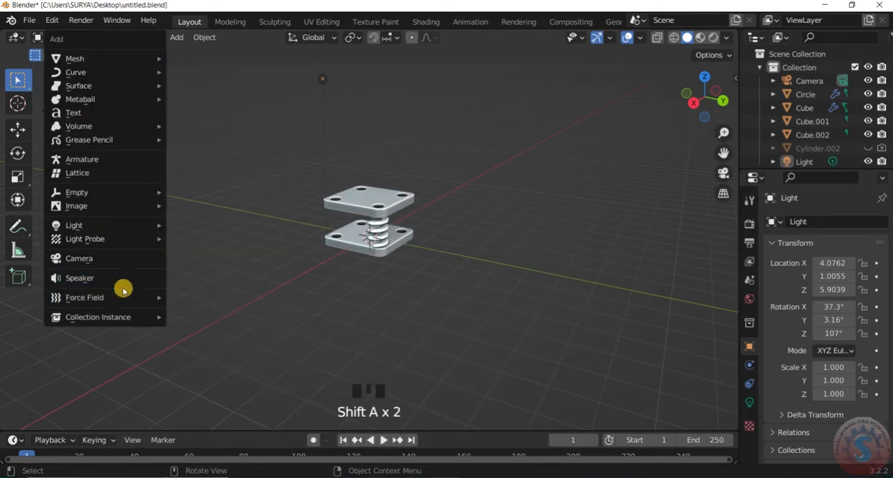
mouse_move(145, 56)
left_click(204, 391)
scroll(330, 355, "down", 4)
scroll(137, 161, "up", 2)
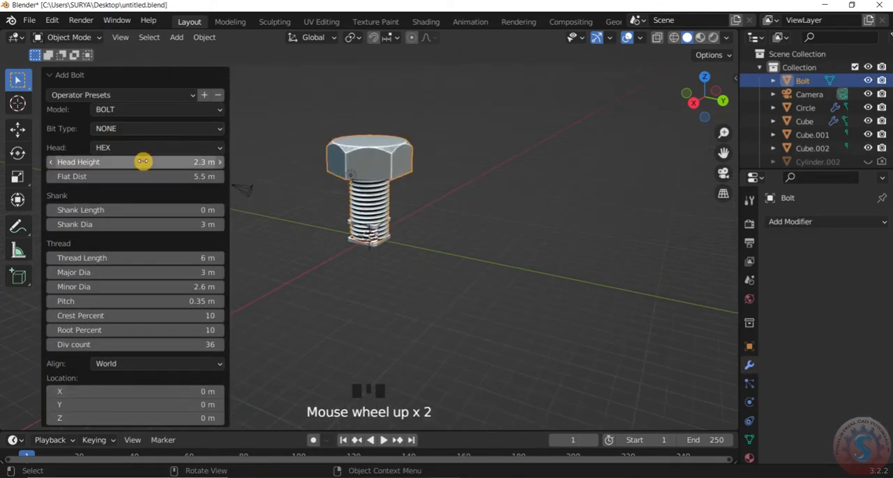
- Set the bolt's thread length to 8 m
scroll(380, 206, "up", 2)
left_click_drag(165, 261, 183, 260)
left_click(165, 261)
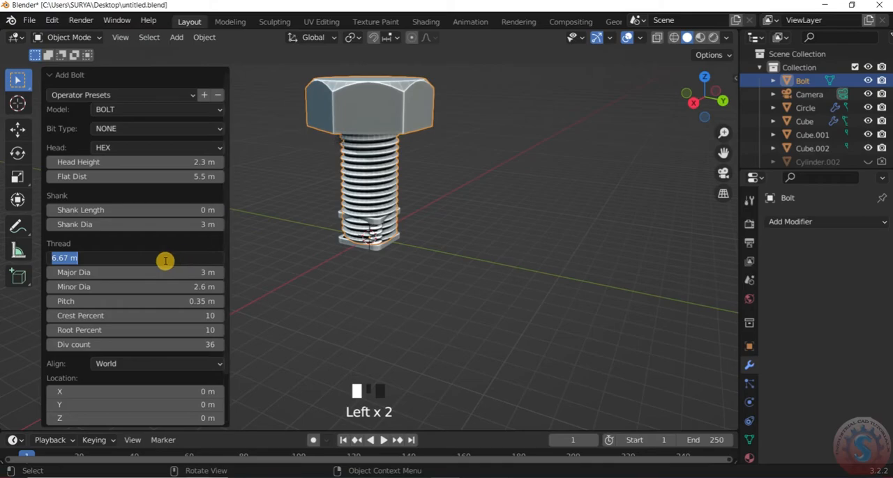
key("Return")
scroll(287, 207, "down", 3)
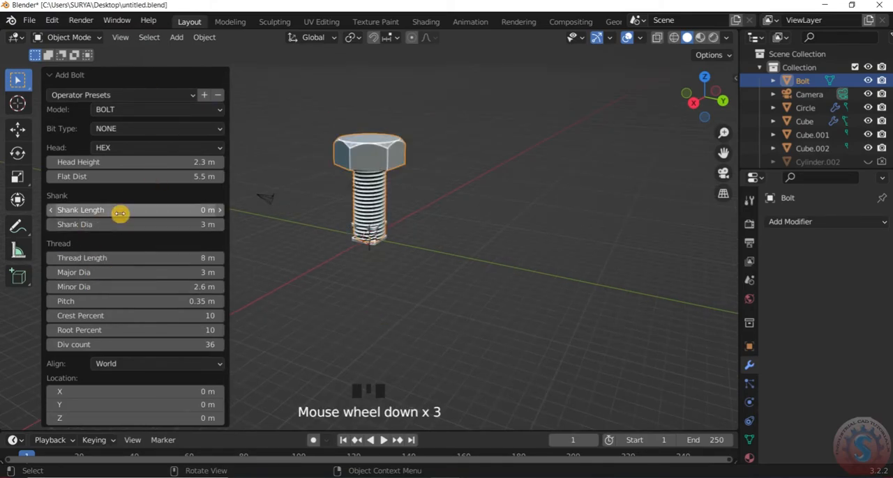
- Set the bolt's shank length to 4 m
type("2")
key("Return")
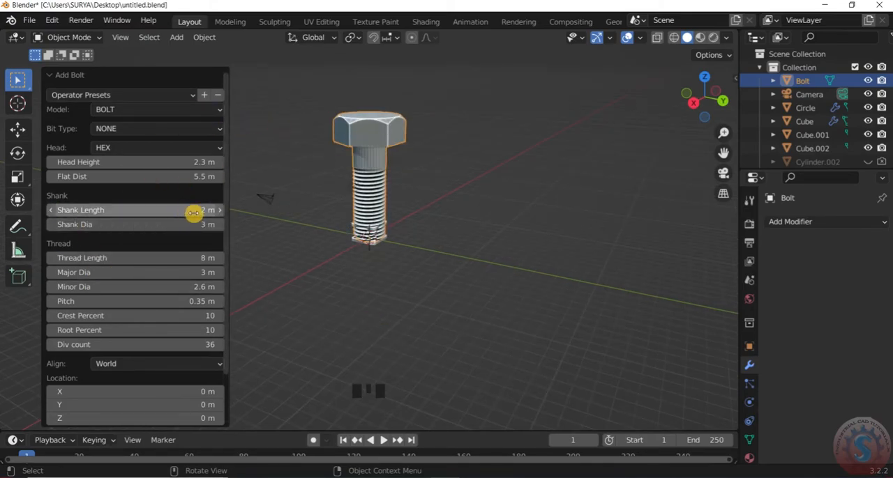
left_click_drag(704, 97, 700, 121)
scroll(194, 216, "up", 1)
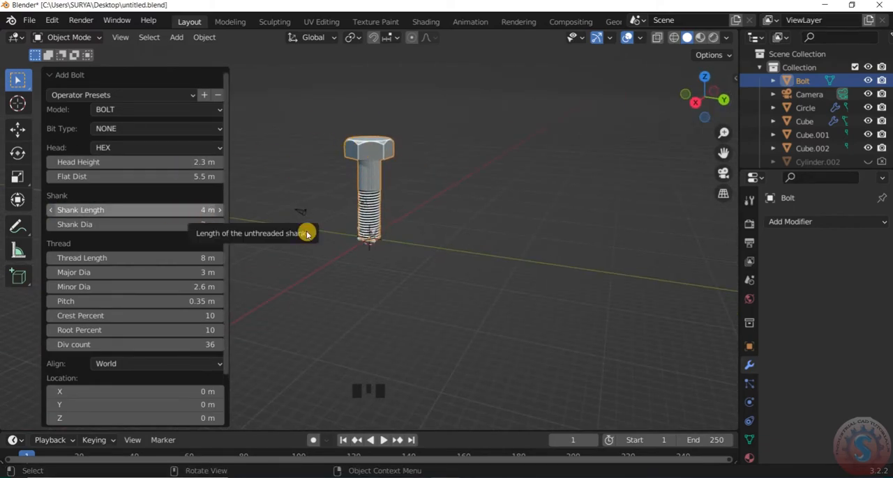
- Scale the bolt down to about 0.237 and view it over the plates from the top
left_click(301, 176)
scroll(382, 155, "up", 3)
left_click(380, 155)
scroll(380, 155, "down", 2)
key("s")
left_click(373, 221)
scroll(373, 221, "up", 3)
key("KP_7")
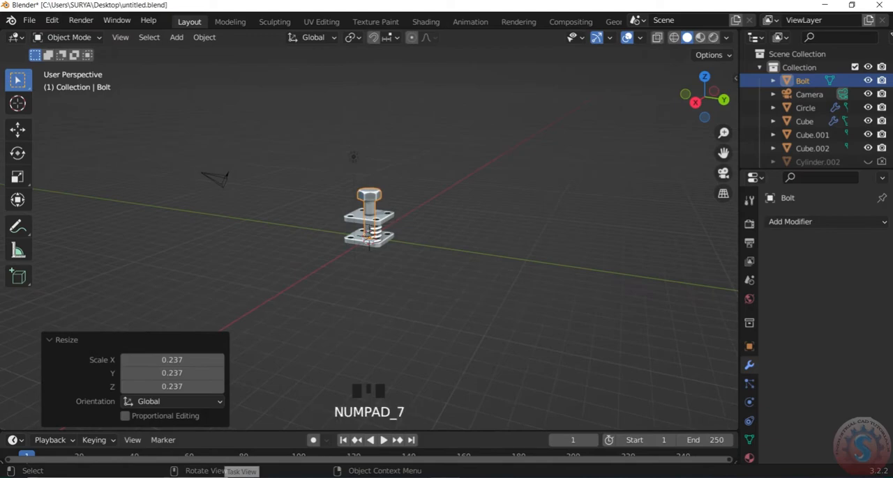
left_click(495, 271)
scroll(393, 262, "up", 8)
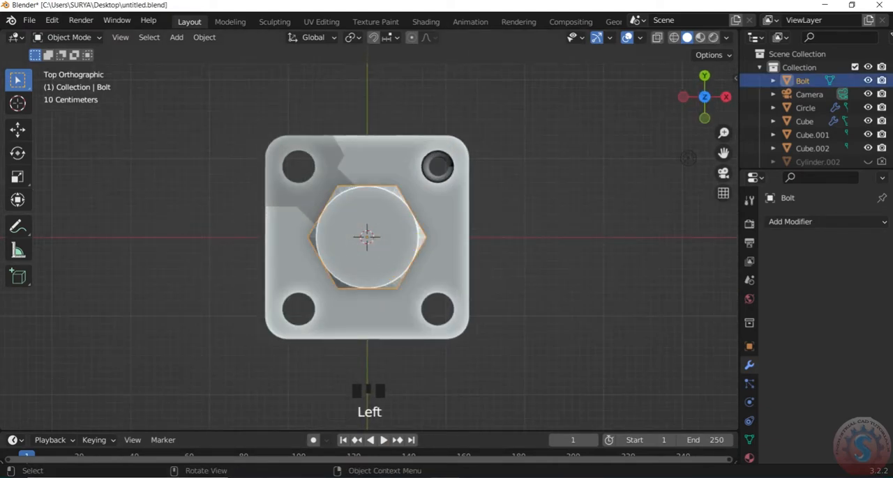
- Scale the bolt down and move it over the upper-right corner hole of the plate
key("s")
left_click(393, 233)
key("g")
left_click(468, 163)
scroll(468, 163, "down", 2)
left_click_drag(701, 98, 668, 127)
left_click(650, 100)
scroll(649, 100, "up", 2)
scroll(380, 225, "up", 1)
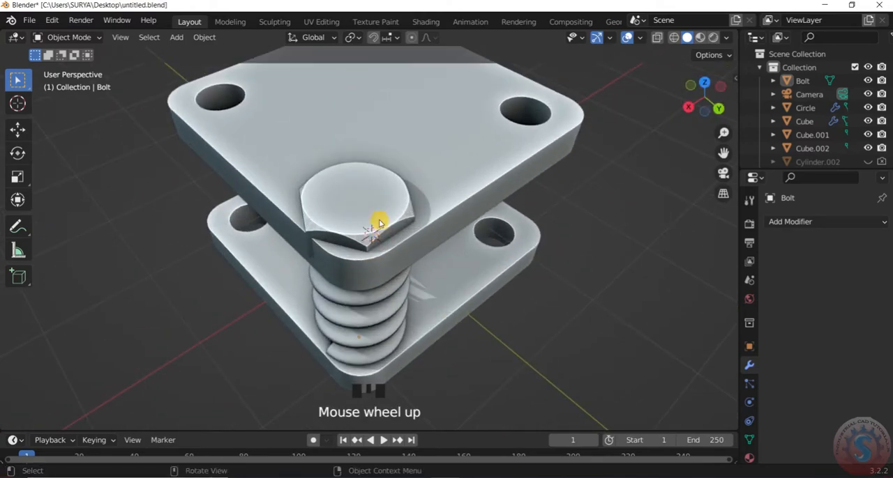
- Raise the bolt about 0.446 m along Z and switch the viewport to wireframe
left_click(378, 225)
key("g")
key("z")
left_click(406, 193)
key("z")
left_click(313, 223)
- Align the bolt with the corner hole in top view and scale it by about 1.063
key("KP_7")
scroll(348, 277, "down", 4)
scroll(332, 239, "down", 3)
scroll(431, 123, "up", 2)
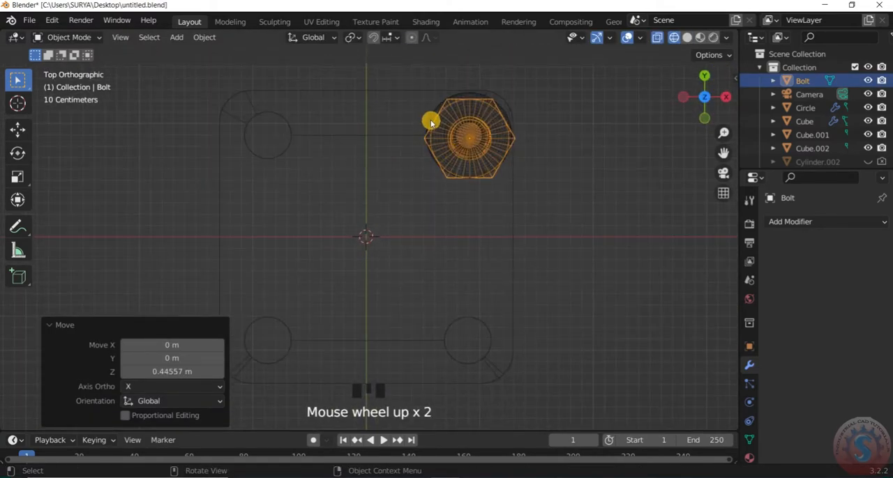
key("g")
left_click(536, 140)
scroll(514, 185, "down", 4)
scroll(502, 181, "up", 3)
key("s")
left_click(498, 175)
- Scale the bolt by about 0.728 so its shaft fits inside the coil spring
left_click_drag(706, 96, 572, 36)
scroll(410, 144, "up", 2)
scroll(431, 115, "down", 2)
key("s")
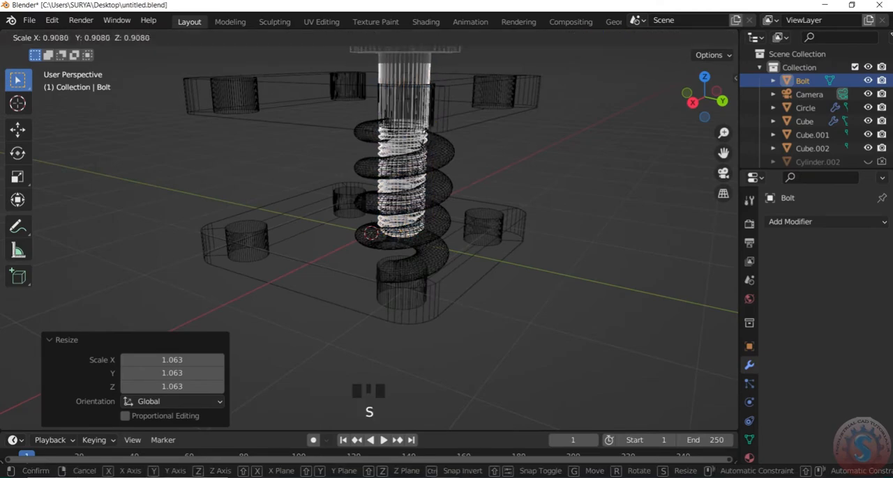
left_click(457, 148)
key("s")
right_click(568, 153)
- Open the existing bolt's parameters to check them
scroll(567, 154, "down", 3)
left_click(425, 154)
right_click(396, 156)
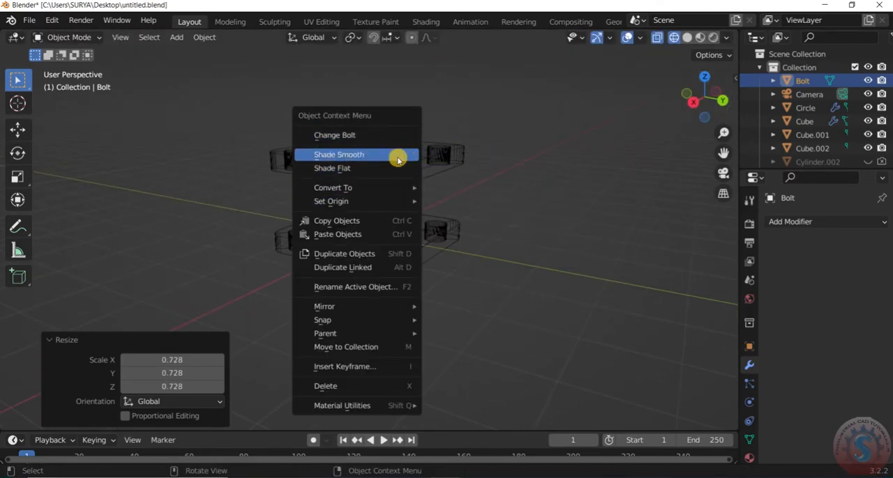
left_click(363, 135)
left_click(581, 195)
scroll(581, 195, "down", 2)
- Return to solid shading and fine-tune the bolt's scale against the spring's core
key("z")
scroll(680, 122, "up", 2)
mouse_move(704, 99)
left_mouse_down()
mouse_move(704, 77)
mouse_move(732, 87)
mouse_move(672, 76)
mouse_move(697, 74)
mouse_move(707, 155)
left_mouse_up()
scroll(616, 110, "up", 2)
scroll(551, 76, "up", 2)
mouse_move(649, 131)
left_mouse_down()
mouse_move(677, 118)
mouse_move(658, 122)
left_mouse_up()
scroll(488, 111, "up", 2)
key("s")
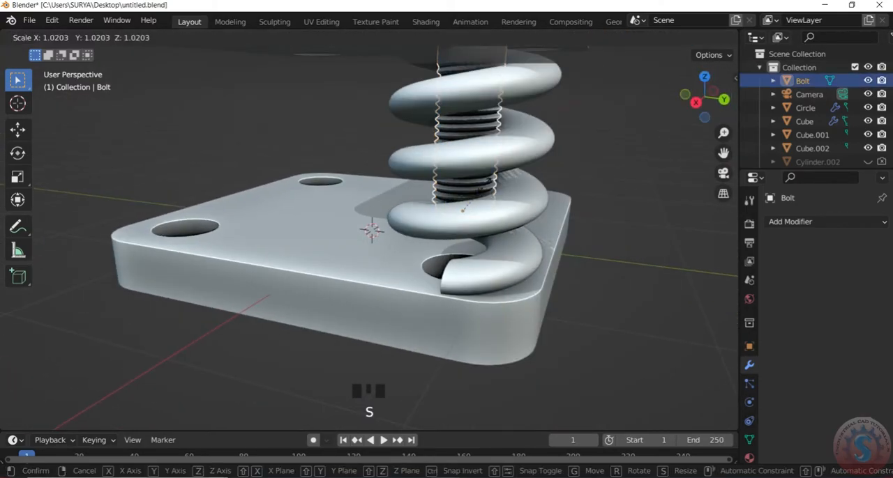
left_click(462, 208)
- Raise the bolt along Z so its head sits above the upper plate's corner hole
scroll(442, 147, "up", 1)
key("g")
key("z")
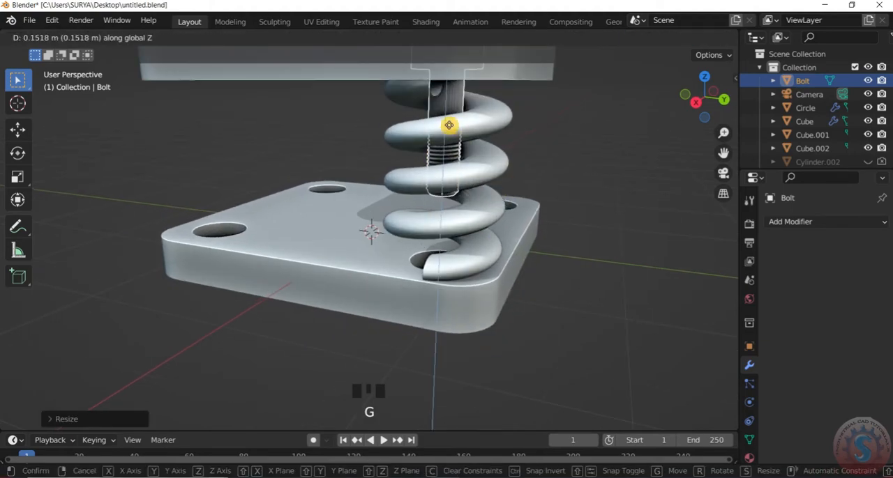
left_click(455, 94)
left_click_drag(690, 110, 687, 132)
left_click(585, 131)
scroll(585, 131, "down", 4)
scroll(353, 160, "up", 3)
- Centre the bolt on the upper-right corner hole in top view
key("KP_7")
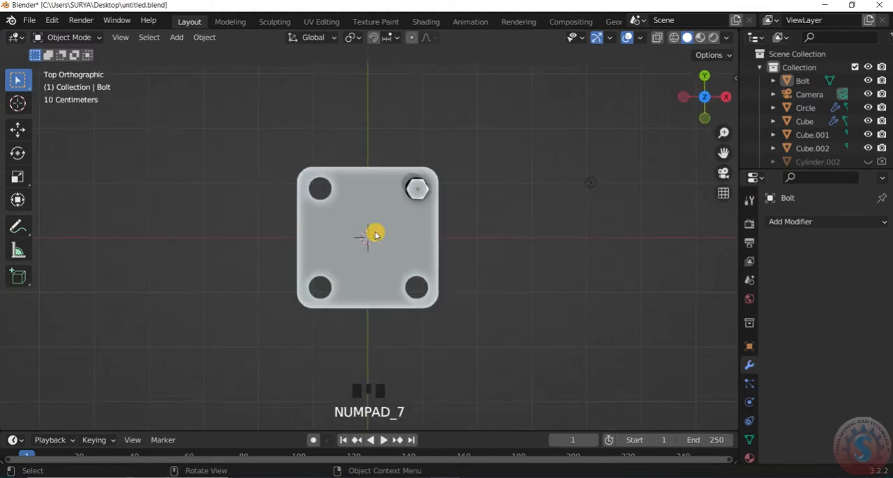
scroll(422, 186, "up", 2)
key("g")
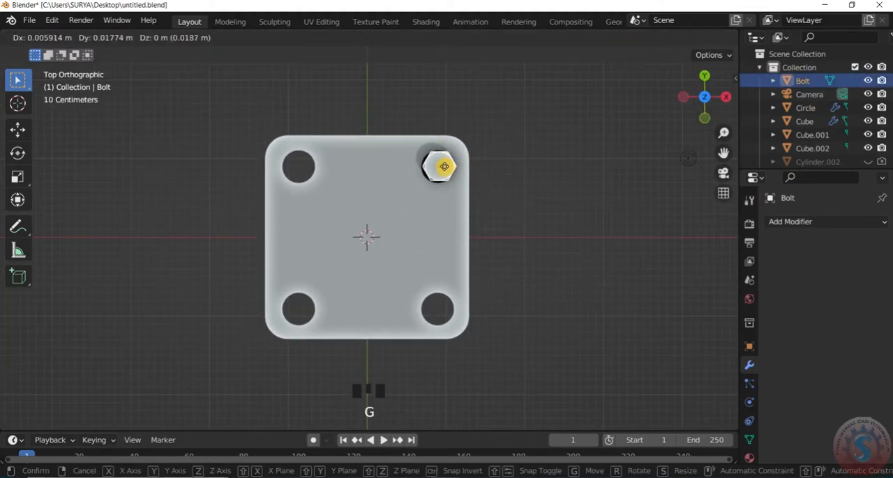
left_click(442, 166)
right_click(443, 167)
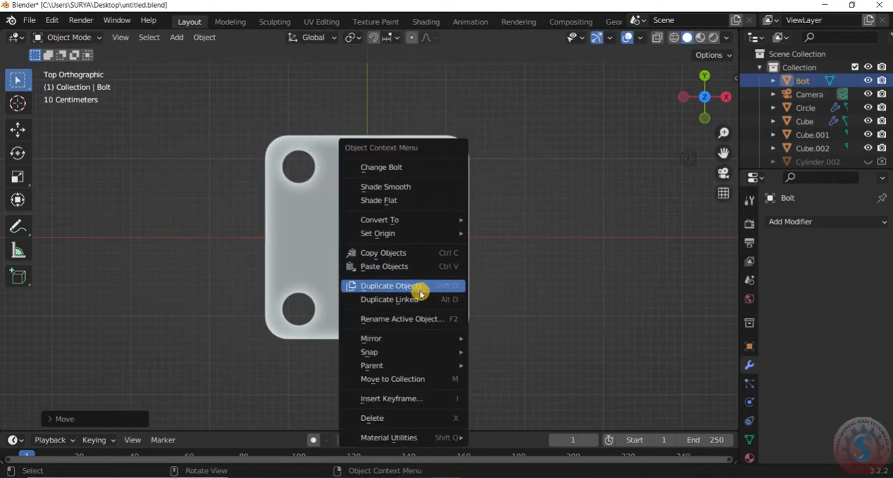
left_click(427, 169)
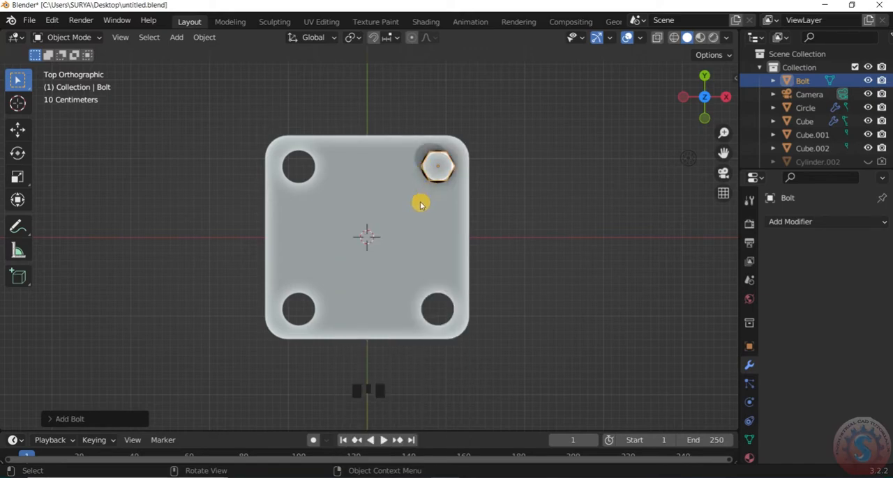
right_click(438, 165)
left_click(438, 164)
scroll(488, 198, "down", 2)
key("x")
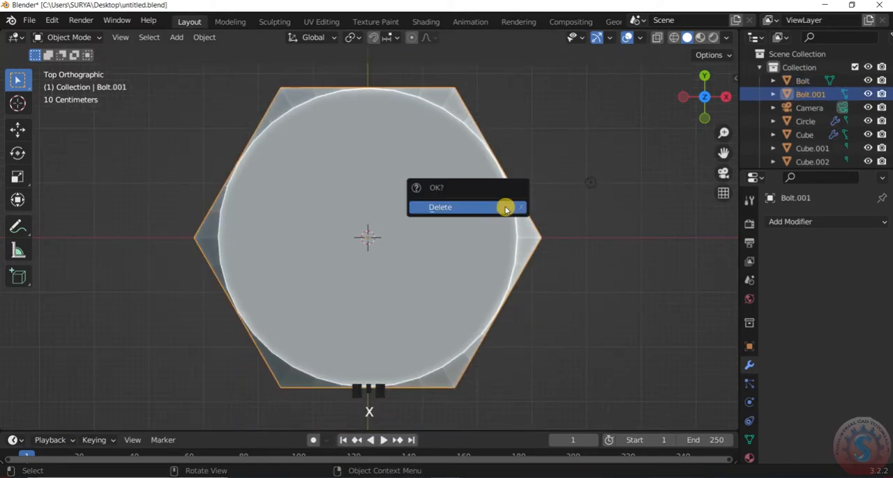
left_click(504, 205)
- Set the bolt head's flat distance to 8 m
right_click(417, 185)
left_click(416, 185)
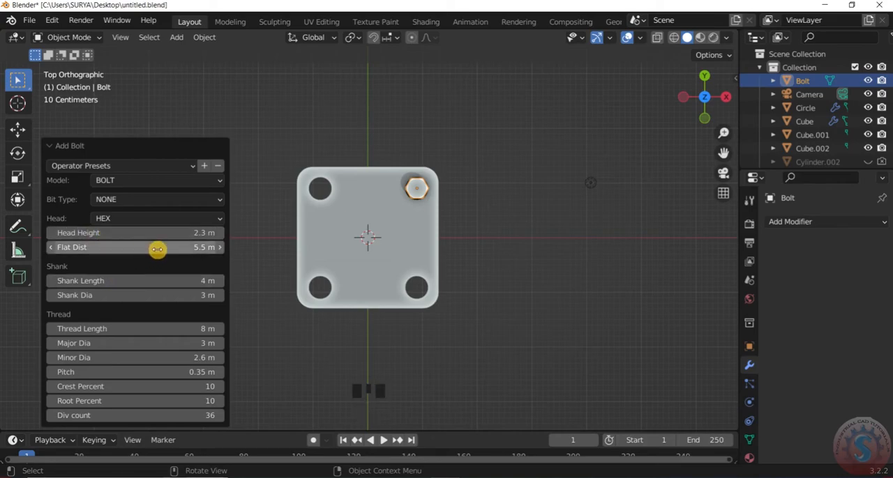
left_click(404, 51)
- Raise the bolt about 0.119 m along Z above the upper plate
scroll(795, 111, "down", 2)
left_click_drag(714, 94, 468, 172)
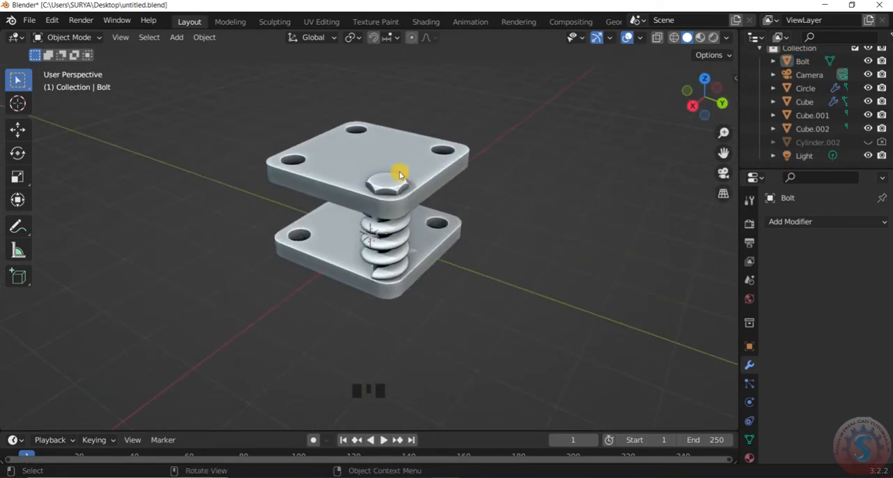
scroll(467, 172, "up", 2)
left_click(426, 160)
key("g")
key("z")
left_click(428, 152)
scroll(427, 152, "up", 1)
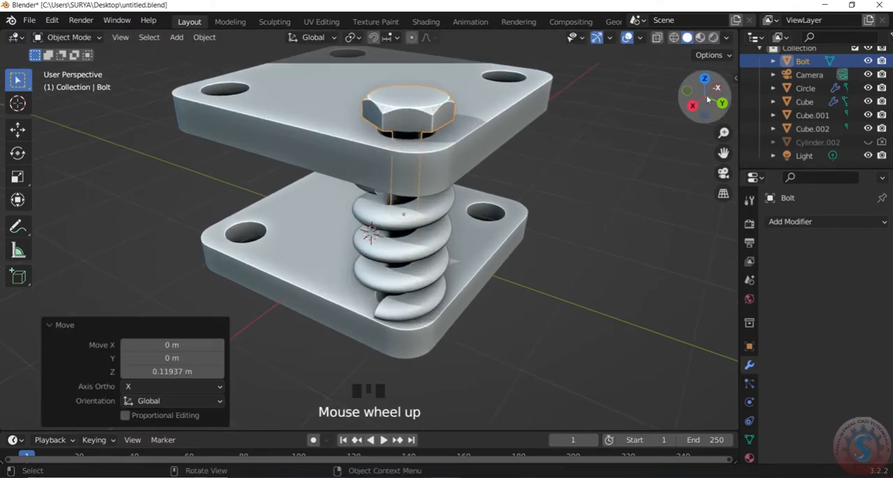
- Set the bolt's head height to 3.5 m
left_click_drag(707, 95, 706, 82)
right_click(396, 89)
left_click(395, 89)
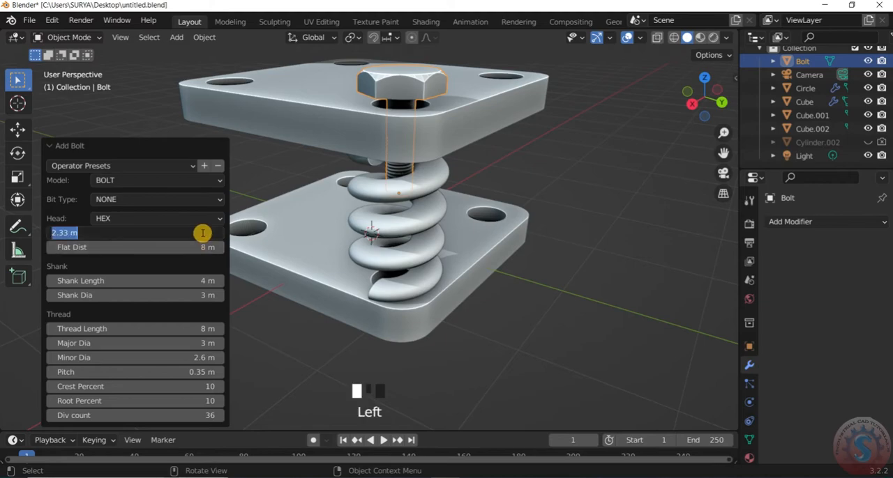
key("Return")
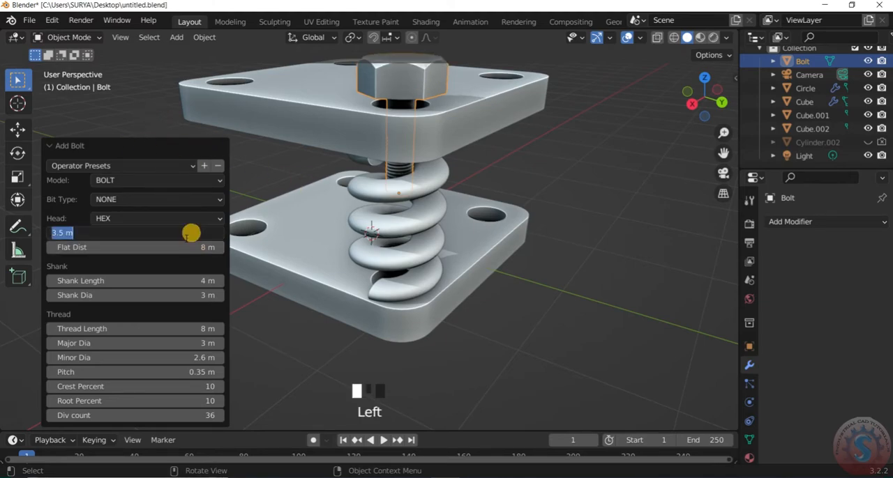
scroll(294, 235, "down", 3)
- Reposition the bolt along Z relative to the upper plate
left_click(412, 114)
key("g")
key("z")
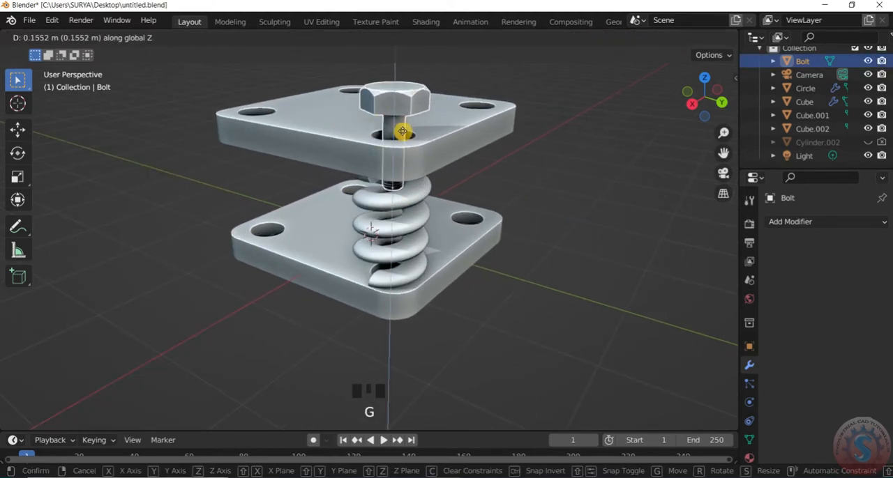
left_click(403, 152)
- Set the bolt's head height to 2.5 m
scroll(530, 139, "down", 2)
mouse_move(707, 95)
left_mouse_down()
mouse_move(692, 70)
mouse_move(691, 98)
mouse_move(690, 79)
mouse_move(704, 123)
mouse_move(705, 82)
left_mouse_up()
scroll(397, 101, "up", 2)
left_click(383, 98)
right_click(383, 98)
left_click(635, 211)
- Move the bolt along Z to seat its head on the upper plate
left_click(384, 145)
scroll(391, 148, "up", 1)
key("g")
key("z")
left_click(390, 150)
- Try a thread length of 20 m on the bolt and undo the change
scroll(645, 119, "down", 3)
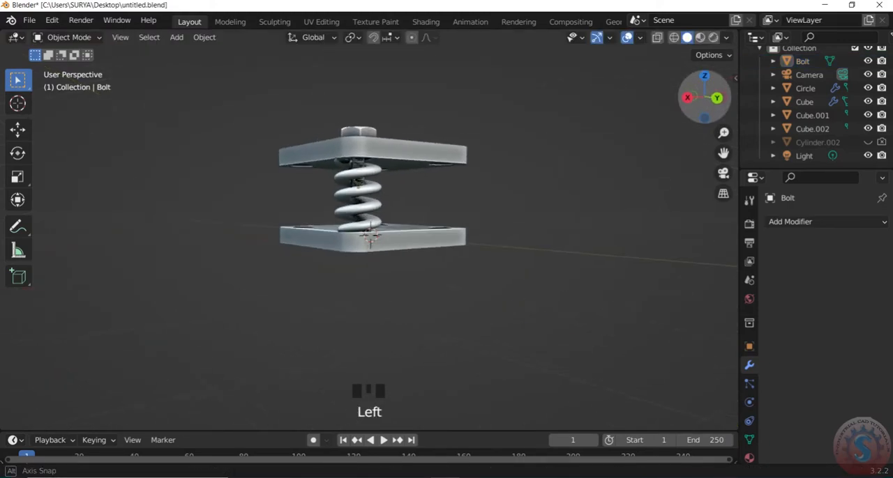
right_click(365, 135)
left_click(362, 130)
scroll(182, 329, "up", 1)
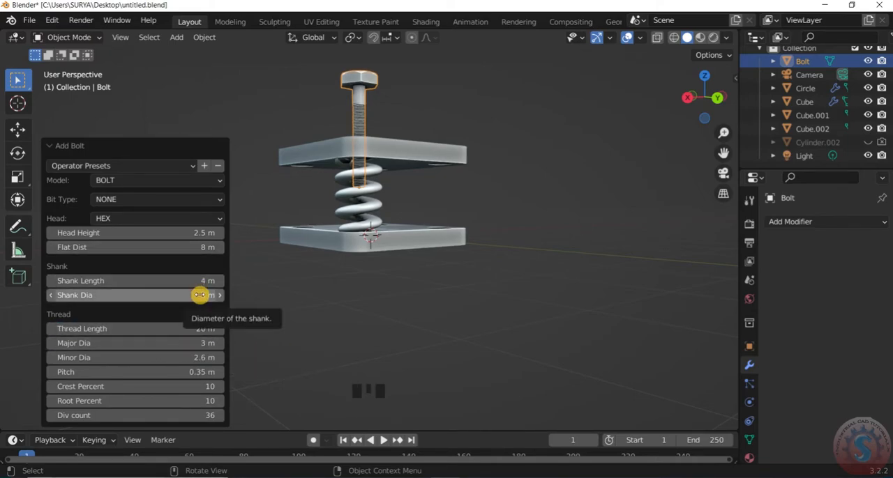
key("ctrl+z")
- Set the bolt's shank length to 20 m and lower the bolt about 1.08 m along Z
scroll(358, 116, "up", 2)
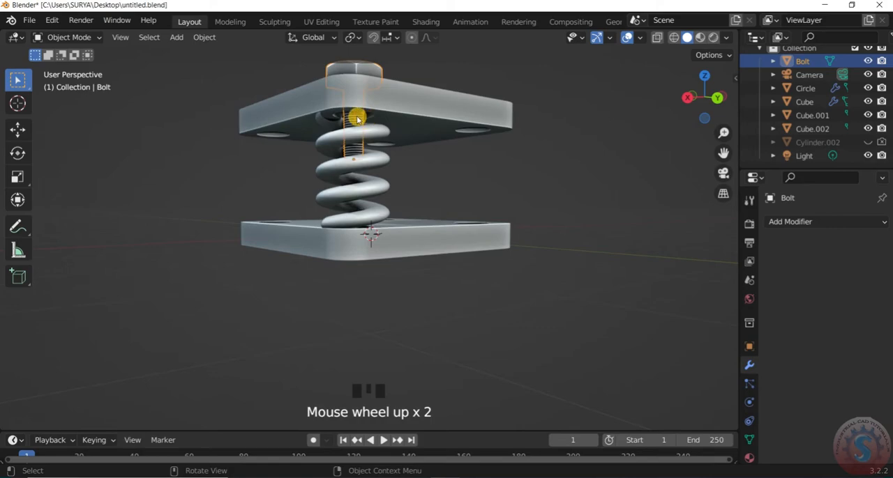
right_click(358, 117)
left_click(357, 117)
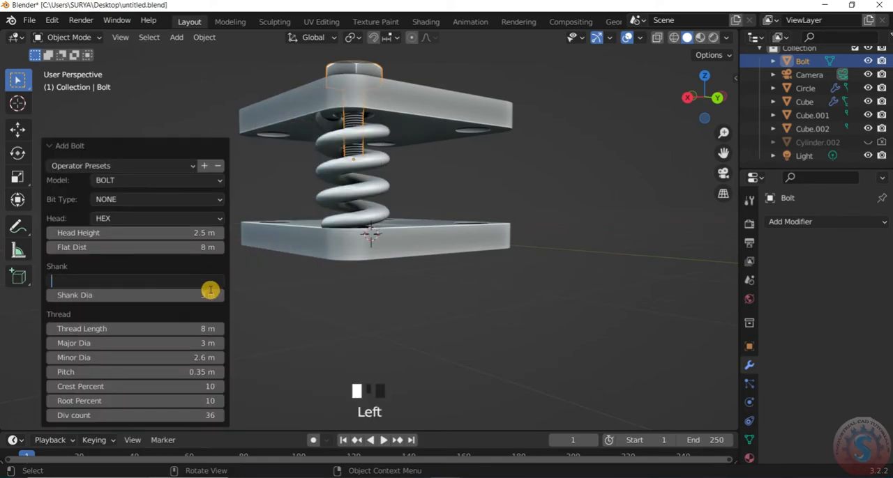
key("Return")
scroll(393, 139, "down", 3)
key("g")
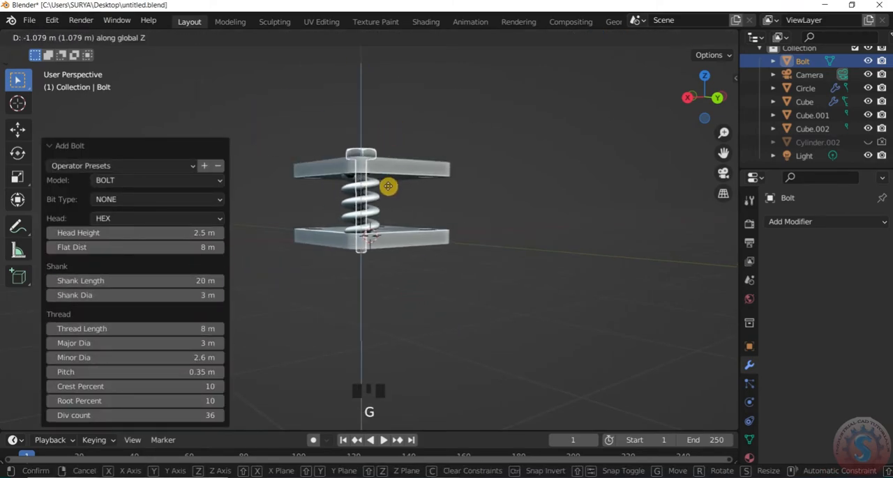
left_click(388, 186)
- Set the bolt's shank length to 25 m and lower the bolt about 0.33 m along Z
right_click(370, 152)
left_click(343, 152)
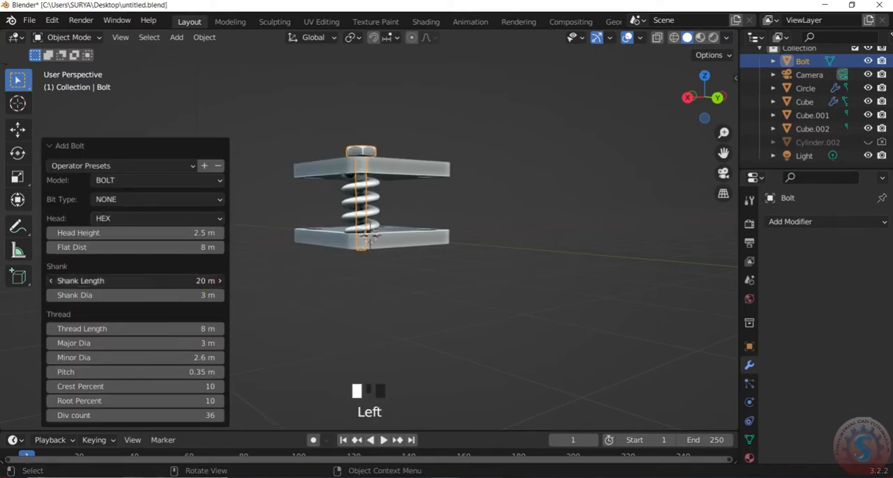
scroll(373, 134, "up", 2)
key("g")
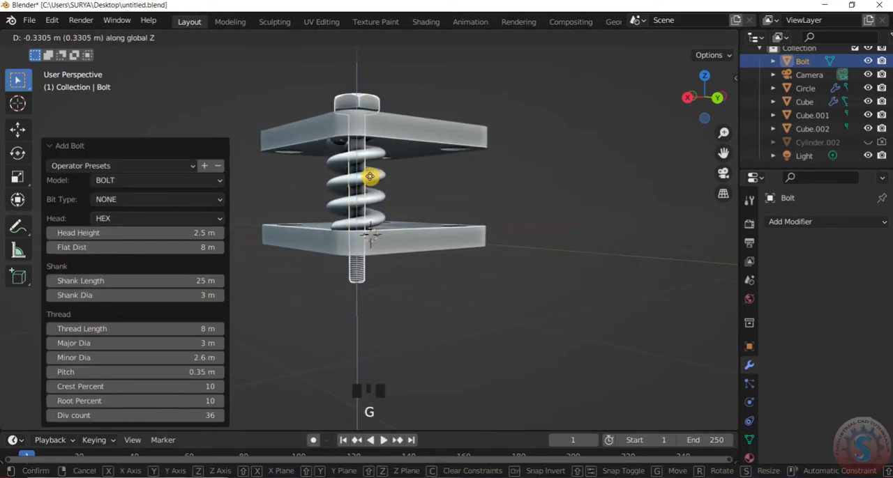
left_click(370, 176)
- Deselect the bolt and save the Blender file
scroll(373, 176, "down", 2)
left_click(585, 146)
middle_click_drag(586, 146, 529, 166)
key("ctrl+s")
- Lower the bolt about 0.05 m along Z onto the upper plate
scroll(481, 218, "down", 3)
middle_click_drag(481, 218, 293, 376)
scroll(331, 147, "up", 2)
left_click(325, 141)
key("g")
key("z")
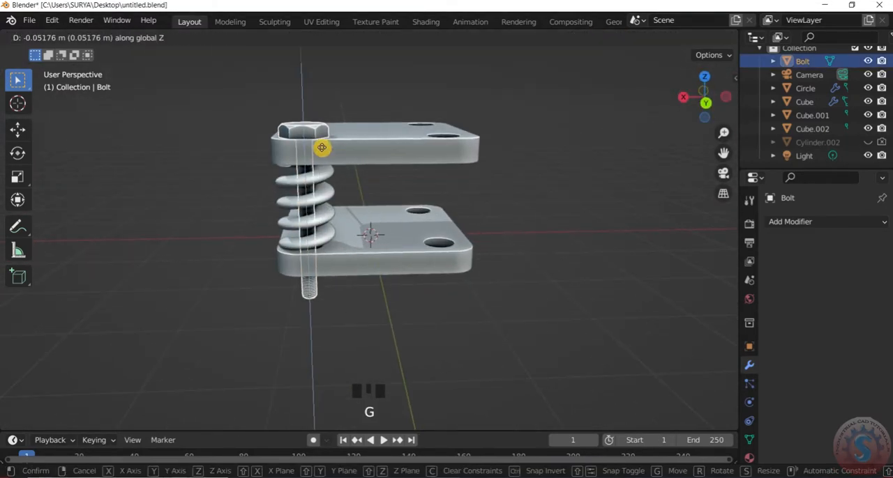
left_click(304, 292)
- Shorten the bolt's thread length and reposition the bolt along Z
right_click(304, 292)
left_click(251, 194)
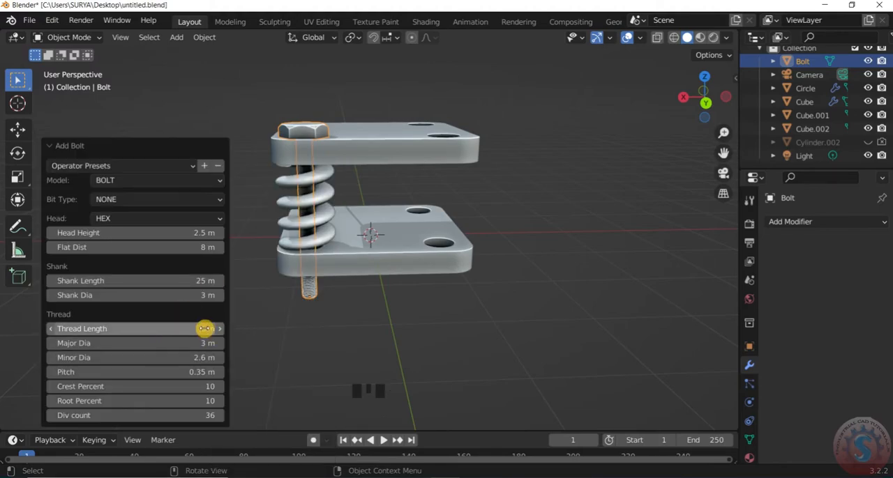
key("g")
key("z")
left_click(512, 180)
- Seat the bolt head on the upper plate along Z, using a wireframe side view
key("KP_3")
scroll(430, 341, "down", 2)
key("z")
left_click(398, 139)
left_click(466, 98)
key("g")
key("z")
left_click(467, 97)
left_click(511, 120)
- Save the file and return the viewport to solid shading
mouse_move(716, 84)
left_mouse_down()
mouse_move(693, 97)
mouse_move(704, 102)
mouse_move(697, 105)
left_mouse_up()
key("ctrl+s")
key("z")
left_click(654, 158)
scroll(683, 133, "up", 2)
- Add a new Bolt mesh and change its model to Nut
key("shift+a")
key("shift+a")
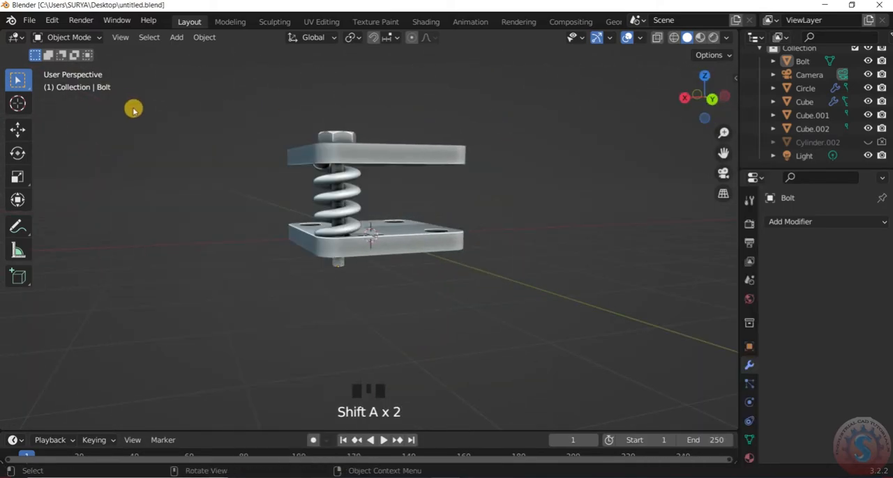
key("shift+a")
key("shift+a")
mouse_move(140, 64)
left_click(209, 397)
scroll(279, 279, "down", 4)
left_click(123, 109)
left_click(133, 150)
- Scale the nut down to about 0.077 and view the assembly from the front
scroll(341, 307, "down", 3)
key("s")
left_click(389, 258)
scroll(389, 259, "up", 3)
key("KP_1")
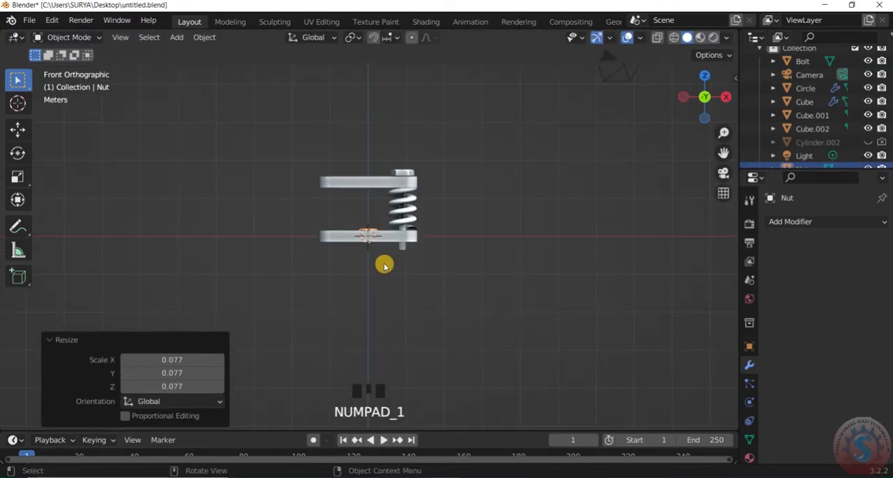
- Move the nut beneath the lower plate, close to the corner hole that holds the bolt
key("g")
left_click(453, 264)
middle_click_drag(453, 264, 405, 247)
scroll(462, 205, "up", 3)
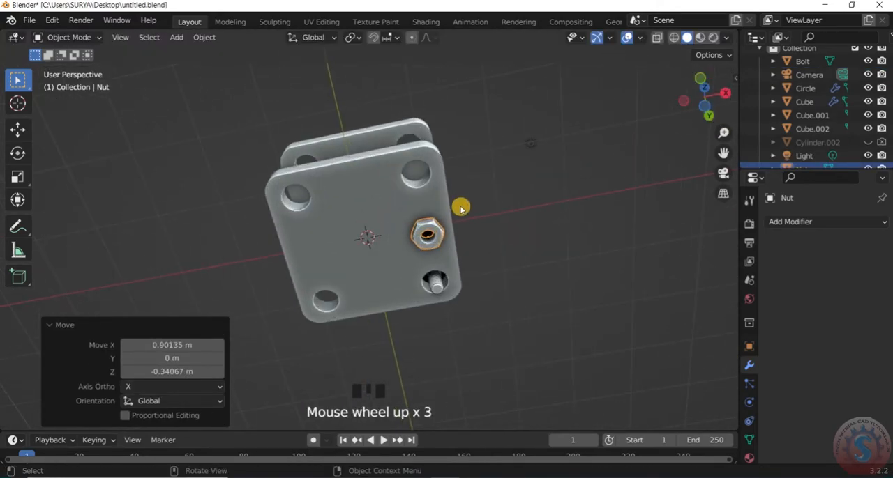
key("g")
left_click(471, 274)
key("KP_7")
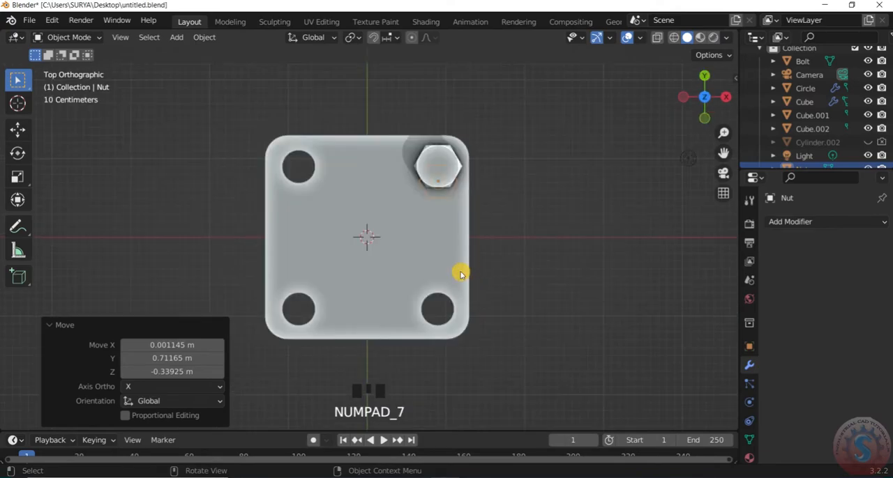
- Align the nut concentrically with the bolt in a wireframe top view
key("z")
left_click(410, 260)
scroll(481, 160, "up", 3)
scroll(463, 199, "down", 3)
key("g")
left_click(450, 193)
- Return to solid shading and seat the nut against the underside of the lower plate along Z
scroll(561, 221, "down", 4)
key("z")
left_click(598, 223)
scroll(598, 223, "down", 1)
left_click_drag(706, 103, 564, 35)
scroll(419, 279, "up", 3)
key("g")
key("z")
left_click(381, 296)
left_click_drag(705, 97, 588, 145)
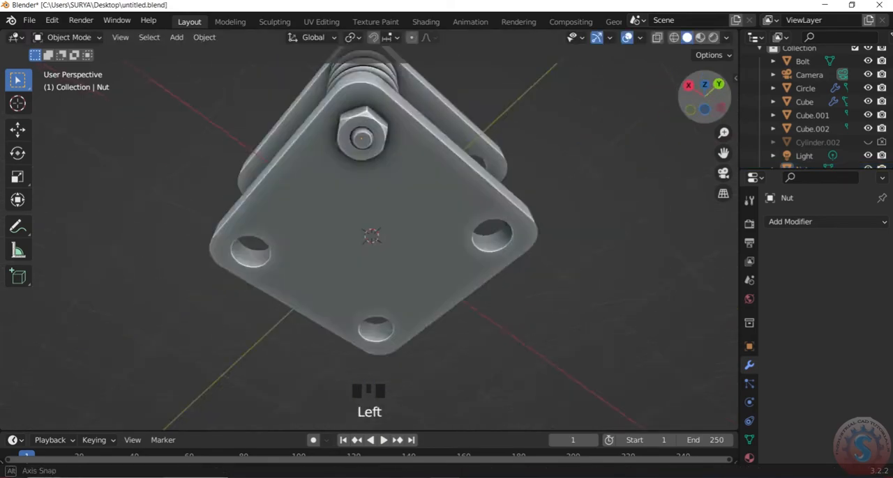
- Try a hex flat distance of 7 m for the nut, and undo the change
scroll(588, 145, "up", 2)
left_click_drag(704, 98, 645, 38)
scroll(201, 146, "up", 2)
mouse_move(664, 110)
left_mouse_down()
mouse_move(687, 103)
mouse_move(682, 139)
mouse_move(680, 109)
left_mouse_up()
scroll(242, 299, "up", 2)
scroll(614, 139, "down", 3)
scroll(614, 140, "down", 2)
right_click(292, 278)
left_click(244, 187)
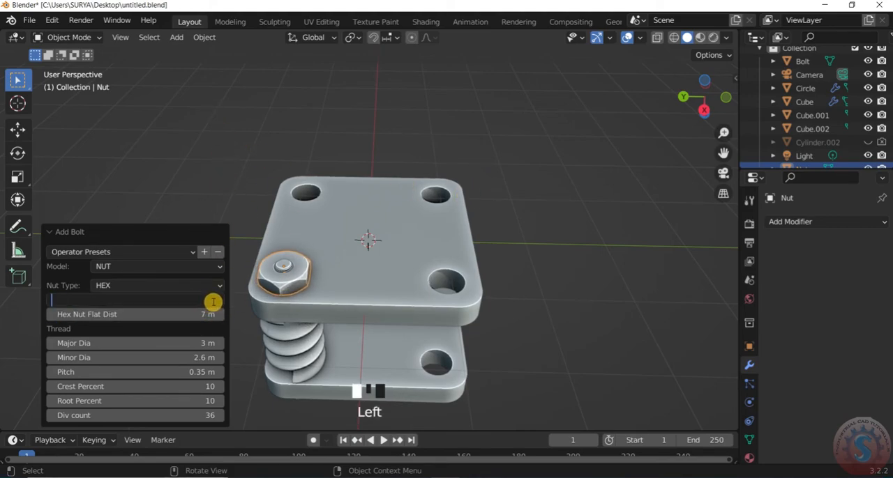
key("g")
key("z")
right_click(290, 283)
key("ctrl+z")
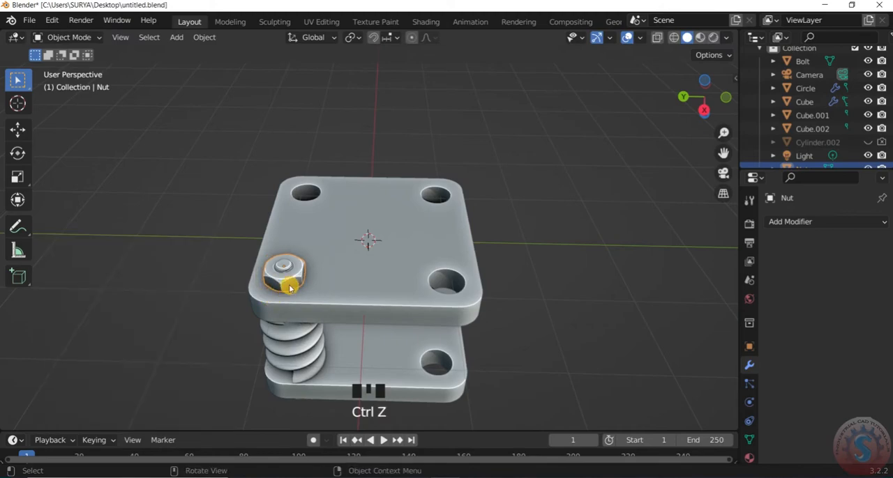
- Edit the nut's bolt parameters and set the Hex Nut Flat Dist to 7 m
right_click(294, 281)
left_click(284, 194)
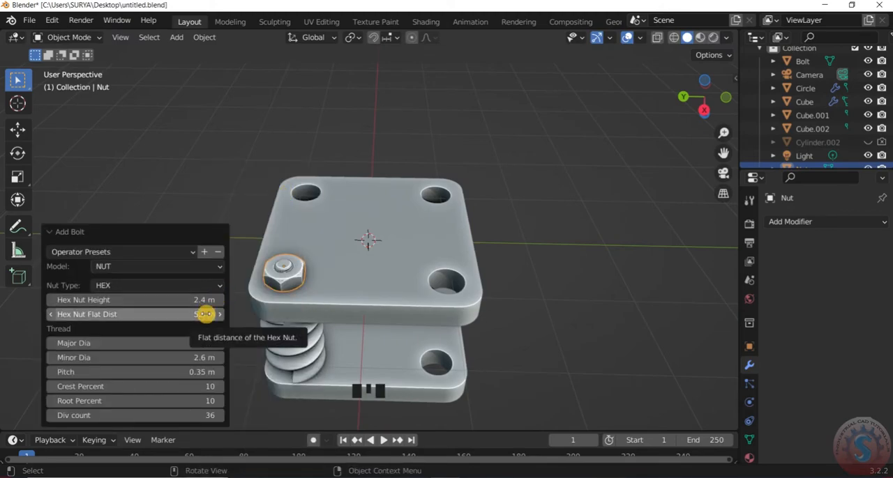
left_click(203, 317)
type("7")
key("Return")
- Check the resized nut from other angles and save the file
left_click(703, 99)
left_click_drag(703, 99, 469, 183)
scroll(540, 155, "down", 3)
scroll(543, 154, "up", 1)
mouse_move(703, 99)
left_mouse_down()
mouse_move(703, 27)
mouse_move(663, 115)
mouse_move(657, 90)
mouse_move(669, 105)
mouse_move(690, 78)
mouse_move(696, 100)
mouse_move(701, 89)
left_mouse_up()
key("ctrl+s")
scroll(418, 209, "down", 1)
left_click(29, 20)
- Try to join the spring, bolt and nut into one object, and undo the join
left_click(373, 196)
left_click(382, 163, "shift")
left_click(384, 282, "shift")
key("ctrl+j")
key("ctrl+z")
- Apply the coil spring's modifier
left_click(541, 225)
left_click(365, 219)
left_click(847, 244)
left_click(802, 259)
- Join the nut, the coil spring and the bolt into a single object
left_click(502, 293)
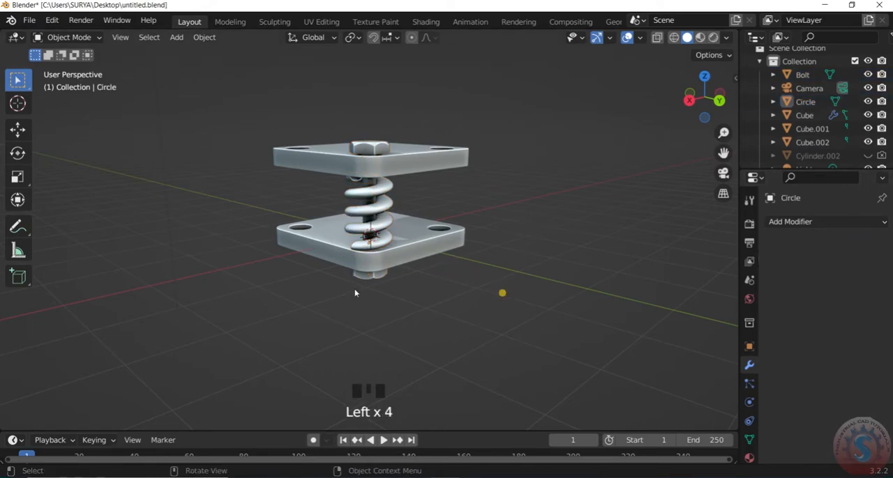
left_click(384, 227, "shift")
left_click(377, 145, "shift")
scroll(523, 191, "up", 3)
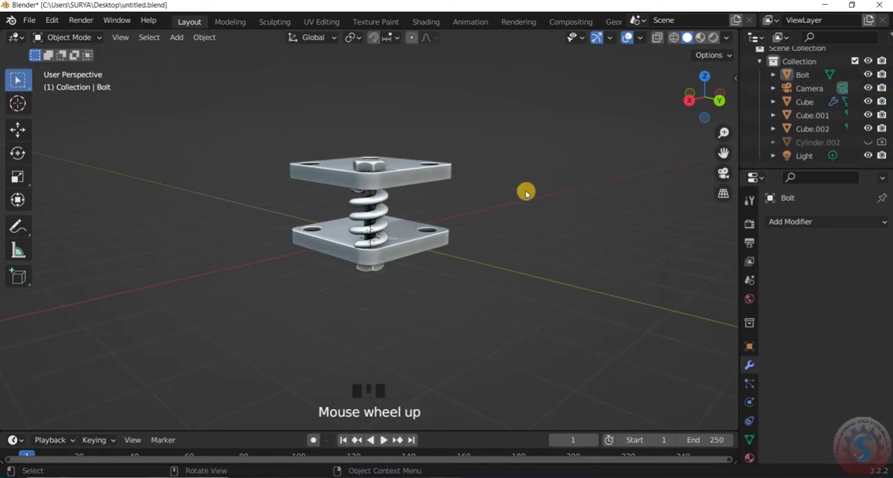
- Duplicate the joined bolt and spring onto the adjacent corner hole along X, using a wireframe top view
key("KP_7")
key("z")
key("shift+d")
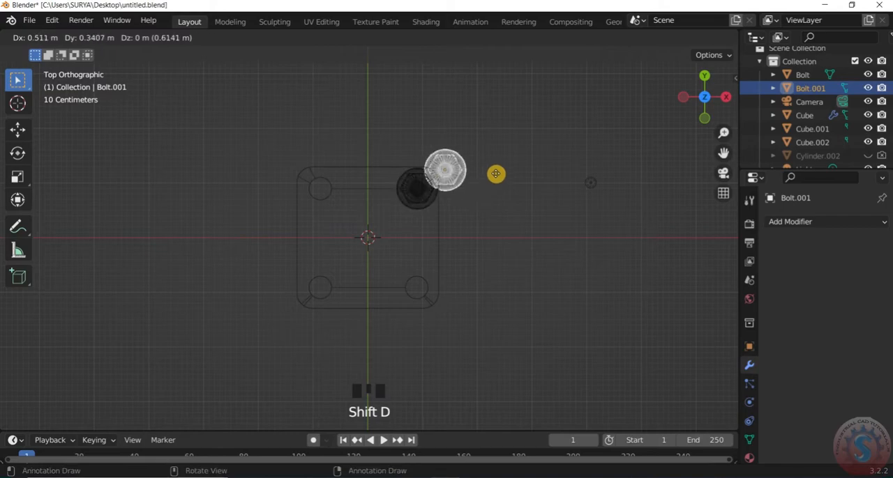
left_click(367, 199)
- Duplicate both bolt and spring sets onto the two remaining corner holes of the plates
left_click(431, 197, "shift")
key("shift+d")
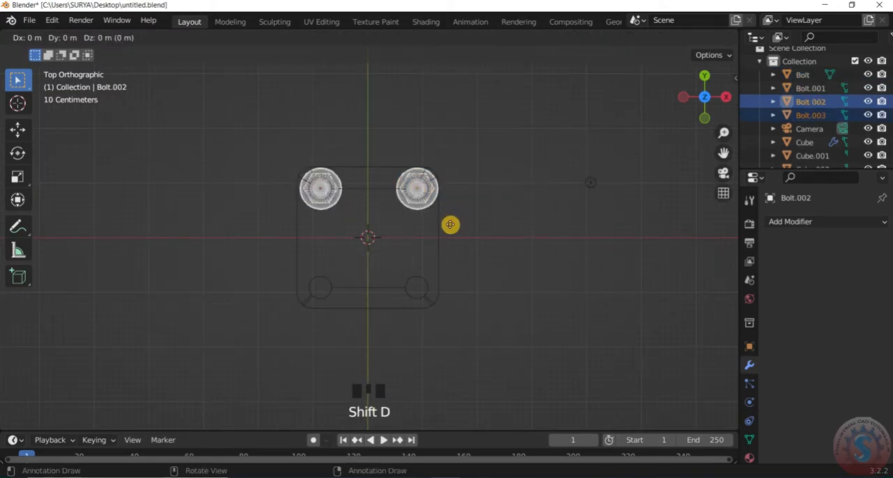
left_click(420, 324)
scroll(420, 324, "down", 3)
left_click(420, 323)
left_click_drag(698, 113, 671, 55)
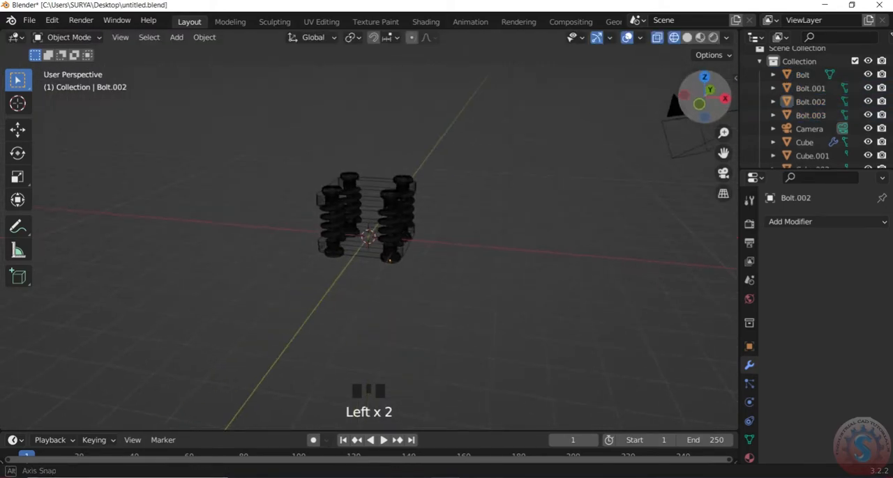
- Return the viewport to solid shading and save the file
key("z")
scroll(596, 198, "up", 2)
left_click_drag(699, 109, 705, 91)
left_click(28, 21)
left_click(48, 107)
scroll(361, 280, "down", 2)
scroll(361, 280, "up", 2)
left_click(36, 23)
left_click(48, 109)
left_click(30, 22)
left_click(48, 108)
left_click(28, 21)
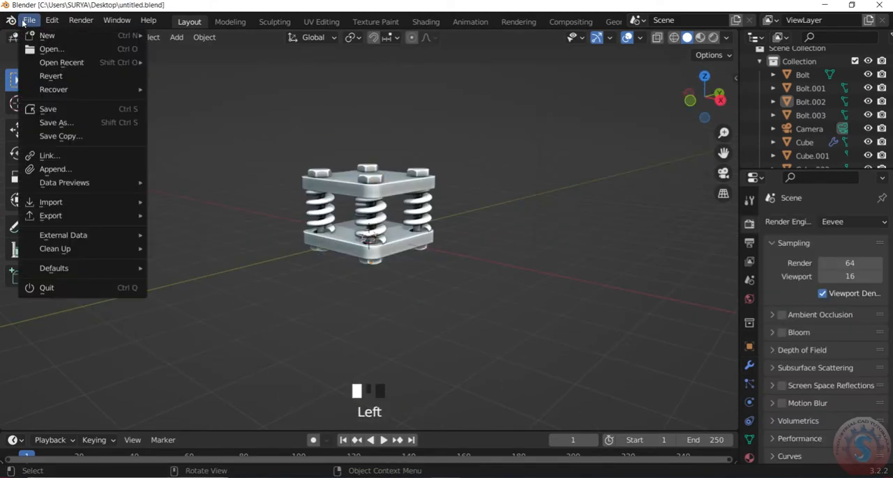
left_click(48, 109)
- Select both plates and all four bolt and spring sets, and join them into one object
scroll(368, 279, "up", 1)
left_click_drag(700, 112, 666, 135)
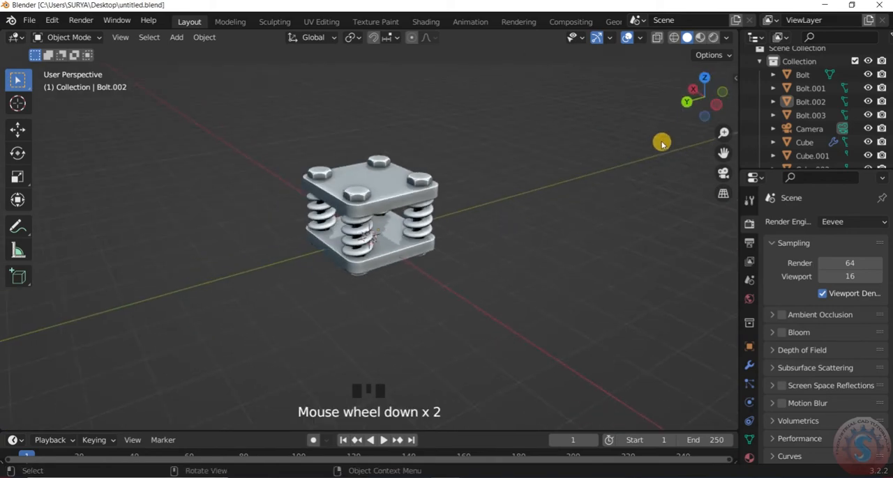
left_click_drag(494, 312, 280, 99)
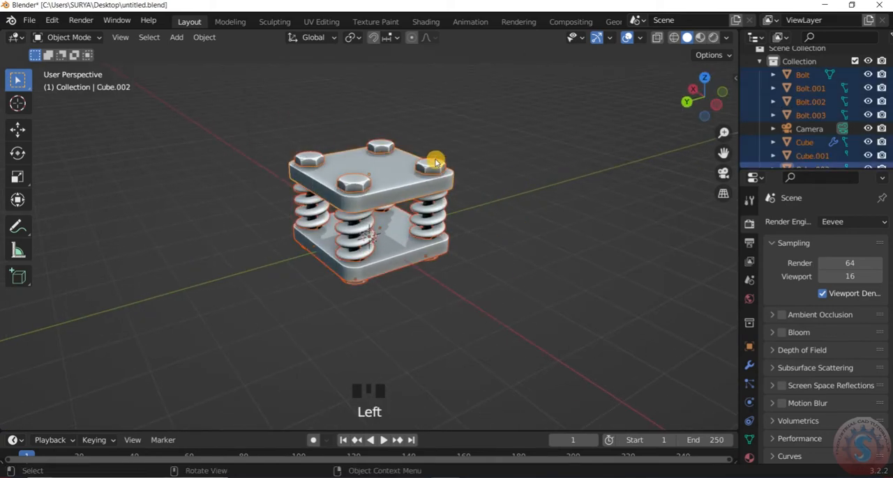
key("ctrl+j")
left_click(516, 210)
scroll(516, 209, "up", 1)
left_click(439, 160)
left_click_drag(693, 97, 713, 139)
left_click(691, 128)
scroll(691, 129, "down", 1)
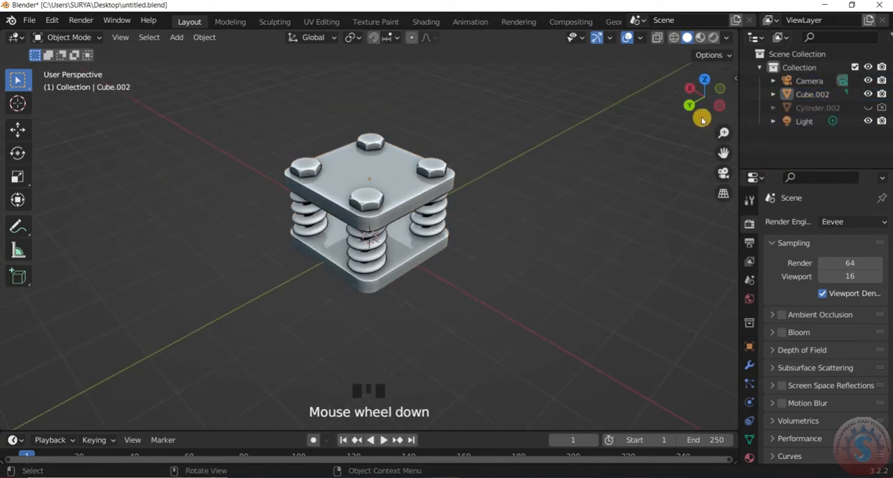
- Lower the joined assembly along Z to frame it in the camera view
left_click_drag(697, 111, 718, 91)
key("KP_0")
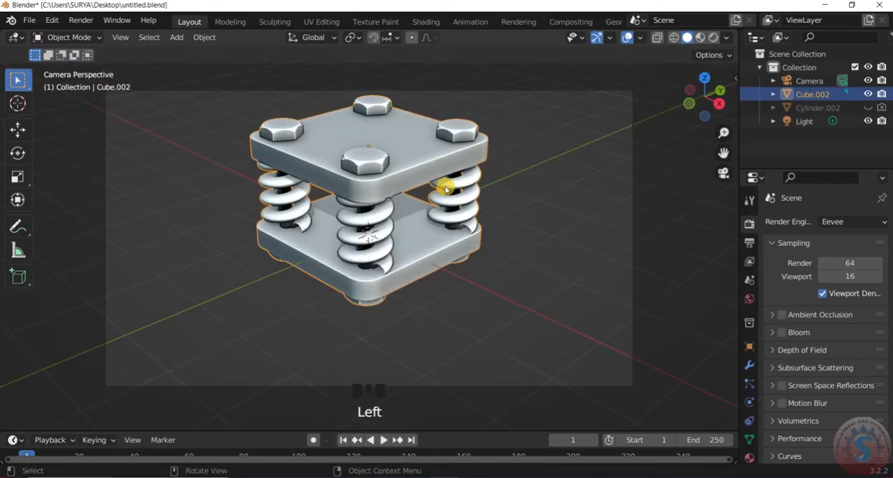
key("g")
key("z")
left_click(433, 216)
mouse_move(701, 94)
left_mouse_down()
mouse_move(708, 111)
mouse_move(705, 96)
left_mouse_up()
key("KP_0")
scroll(457, 194, "up", 2)
- Select the light and switch the viewport to rendered shading
key("z")
left_click(546, 196)
key("KP_0")
left_click(811, 95)
scroll(697, 139, "up", 2)
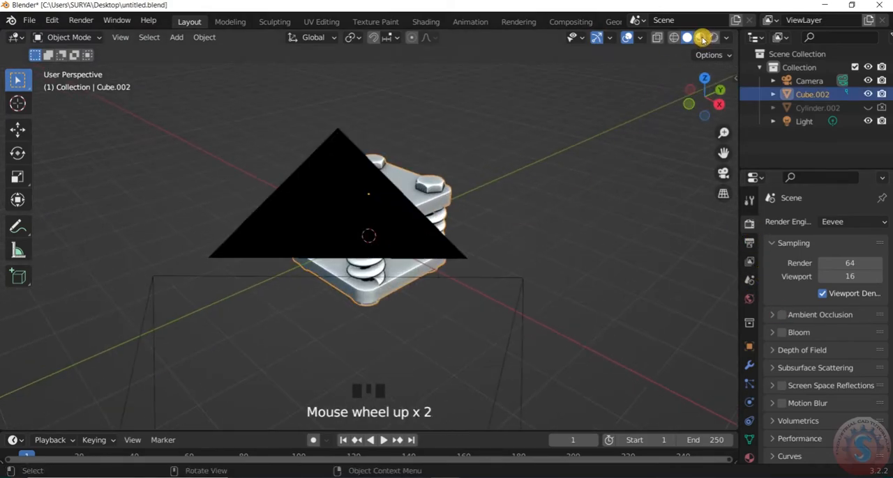
left_click(546, 148)
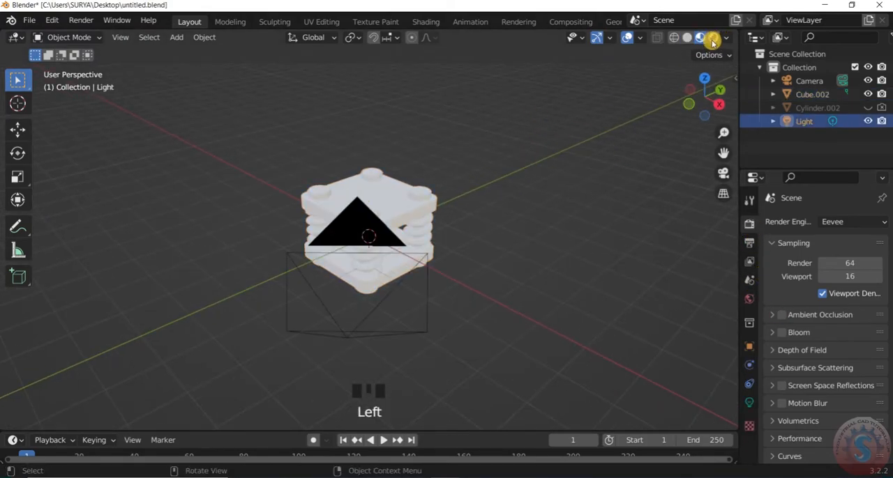
scroll(714, 40, "up", 4)
left_click_drag(716, 93, 700, 97)
- Turn off Scene World in the rendered viewport shading and open the environment image choices
left_click(726, 37)
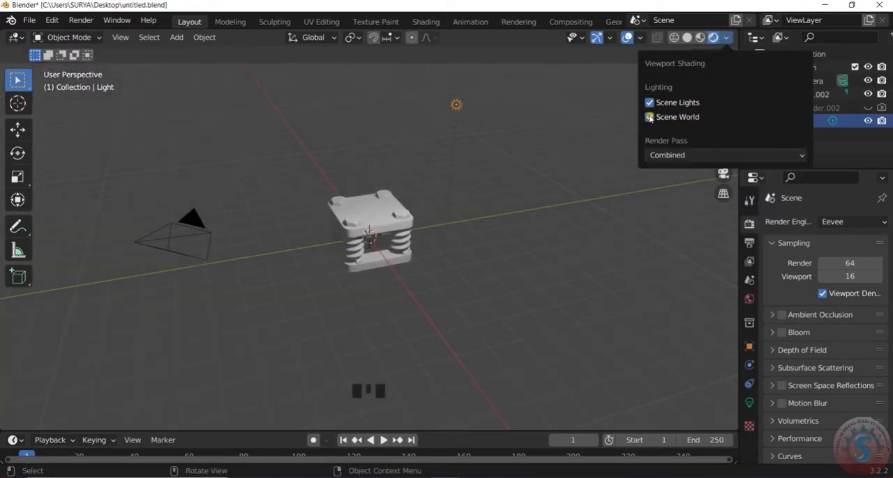
left_click(649, 117)
left_click(711, 144)
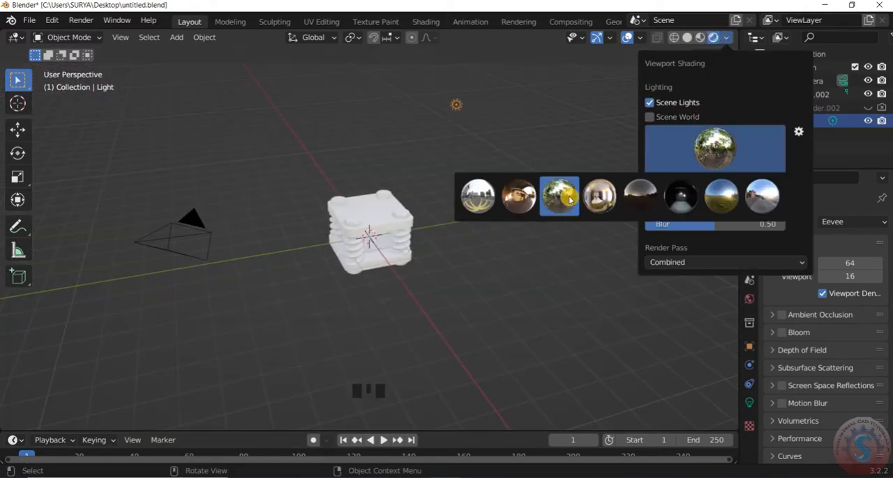
scroll(488, 198, "down", 2)
left_click_drag(710, 112, 671, 95)
scroll(671, 96, "down", 1)
left_click(781, 315)
scroll(786, 308, "down", 2)
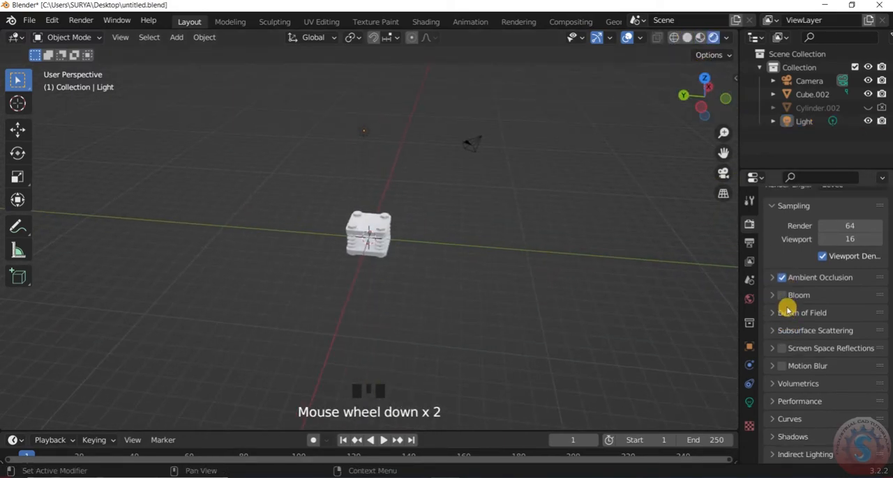
scroll(389, 238, "up", 1)
- Select the joined assembly and open the Append file browser
left_click(389, 239)
right_click(389, 215)
left_click(29, 20)
left_click(49, 170)
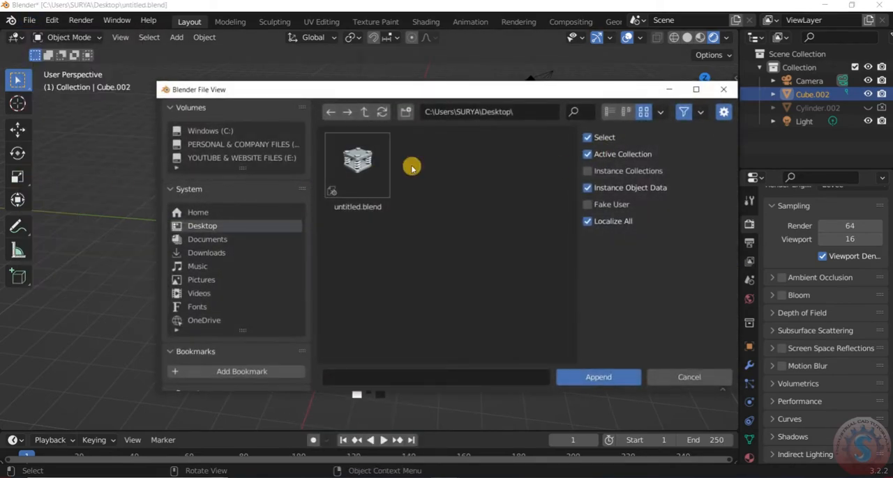
scroll(256, 286, "down", 4)
scroll(229, 286, "up", 5)
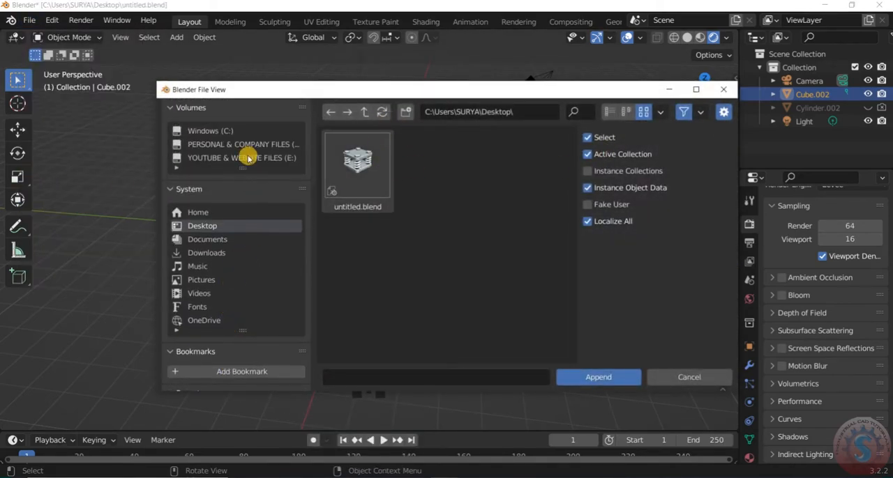
- Navigate to the 05. BLENDER DESIGN GUIDE folder on the E: drive
left_click(240, 158)
left_click(352, 180)
double_click(351, 180)
double_click(433, 196)
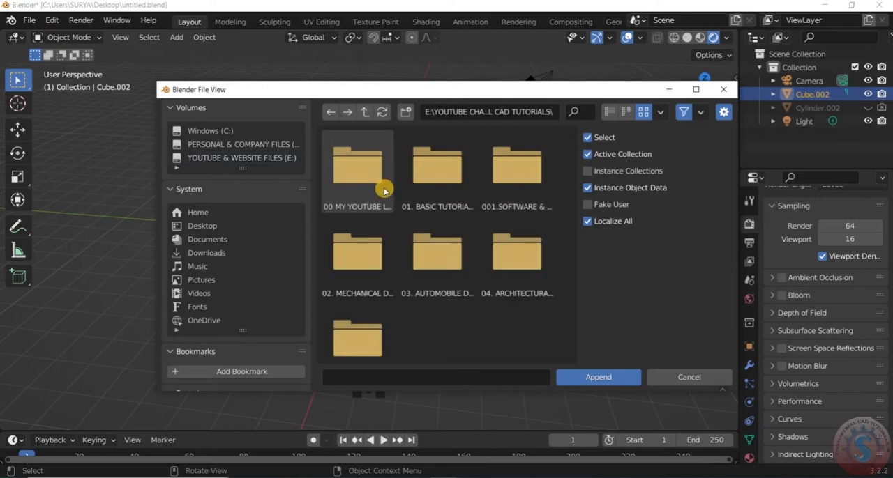
double_click(383, 279)
left_click(364, 112)
double_click(345, 324)
- Enlarge the file browser and look through the hardsurface project folders in the high-poly mechanical folder
double_click(517, 168)
double_click(424, 203)
scroll(461, 268, "down", 2)
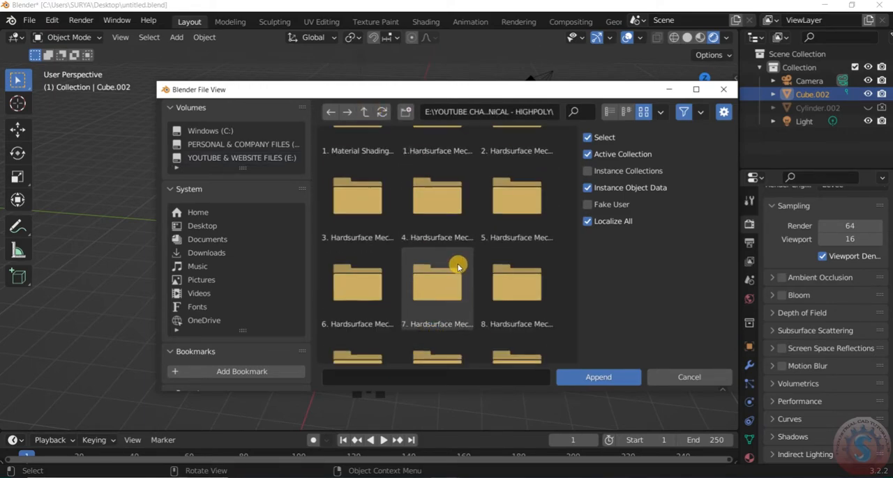
scroll(459, 265, "down", 1)
left_click_drag(157, 82, 14, 2)
scroll(433, 196, "up", 2)
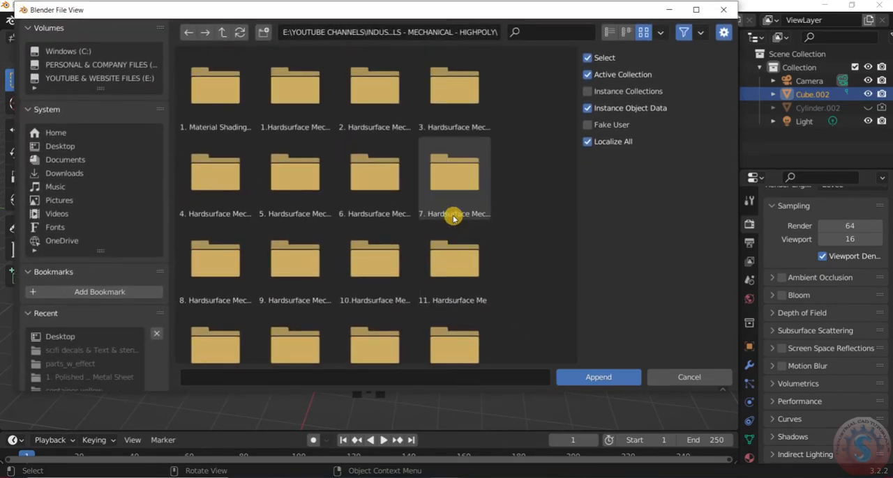
double_click(450, 205)
left_click(223, 33)
double_click(446, 237)
left_click(223, 32)
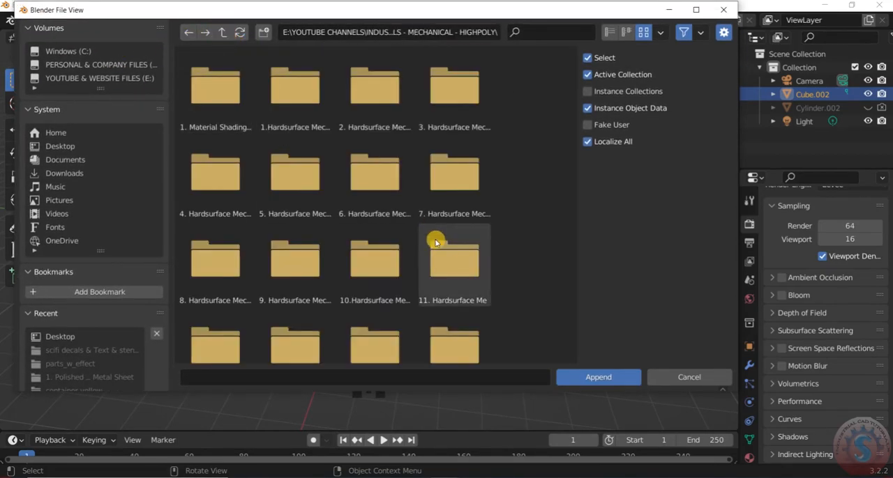
scroll(447, 234, "down", 6)
scroll(458, 239, "up", 1)
left_click(222, 32)
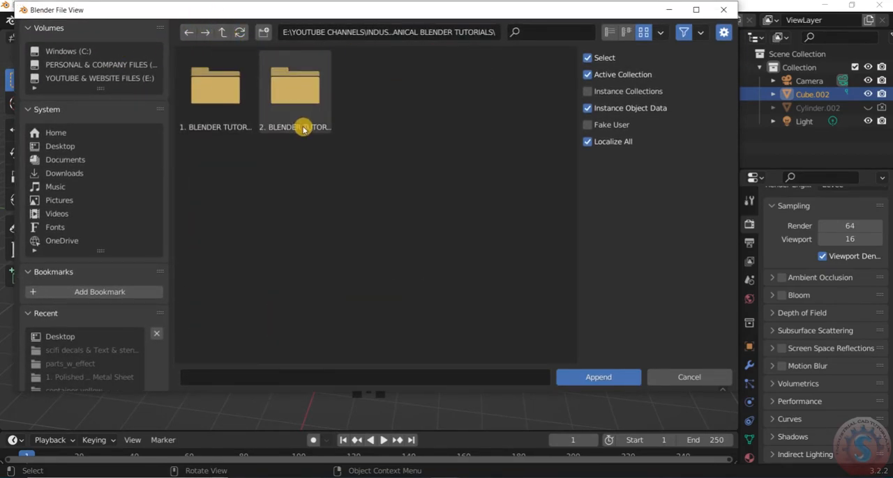
left_click(223, 33)
- Append Material.001 from DOOR HANDLE.blend in the door handle project files of the low-poly mechanical folder
double_click(397, 106)
double_click(241, 103)
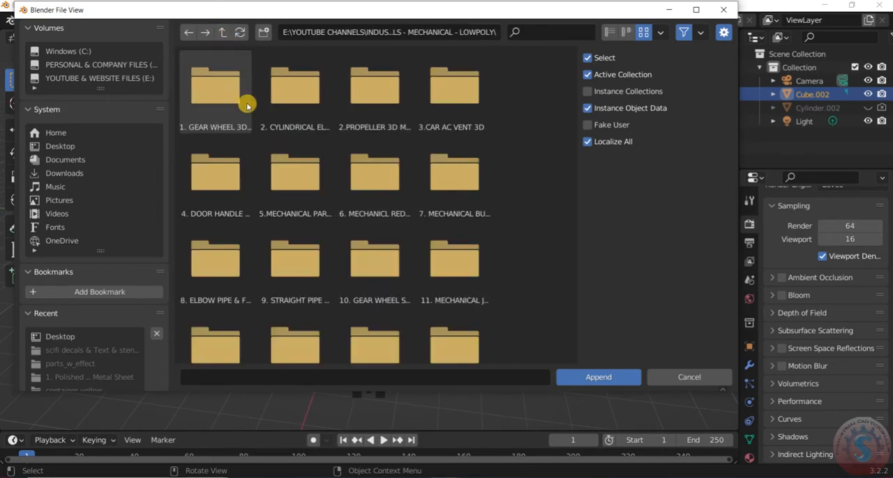
double_click(241, 198)
double_click(287, 108)
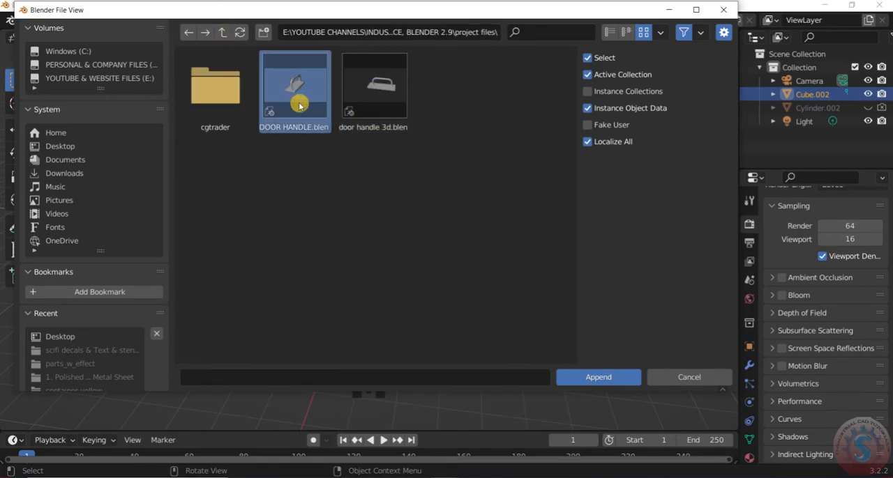
double_click(295, 94)
double_click(216, 258)
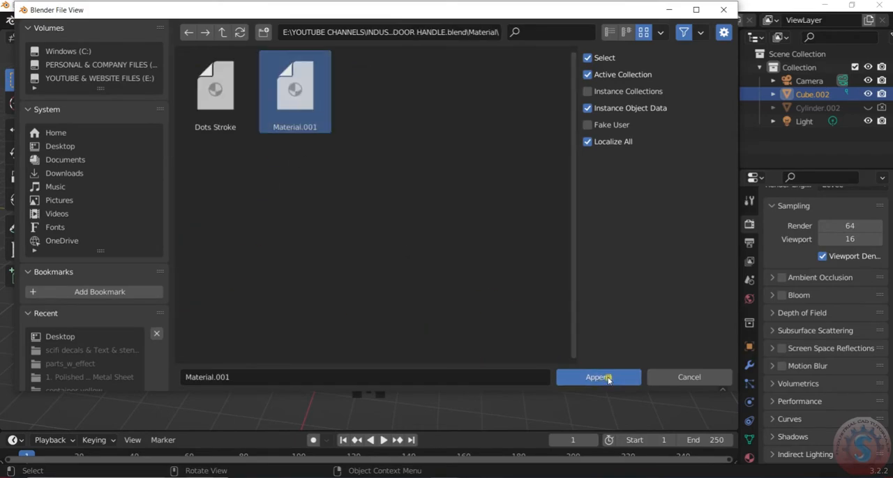
left_click(598, 378)
- Remove the assembly's existing material slot and assign Material.001 to the remaining one
left_click(750, 419)
left_click(772, 268)
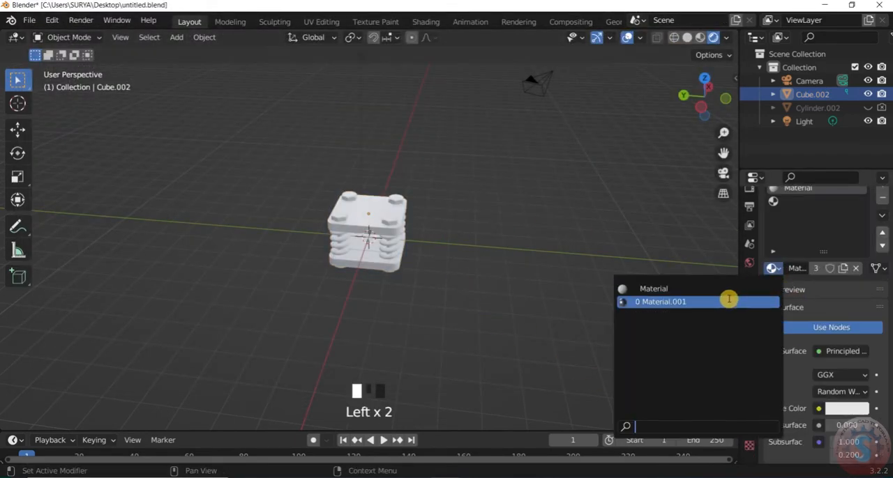
left_click(462, 253)
left_click(882, 235)
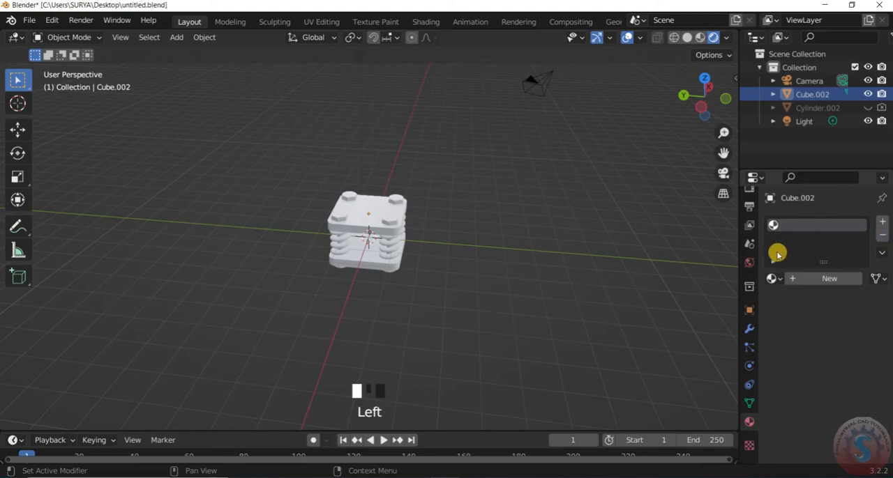
left_click(781, 282)
left_click(718, 311)
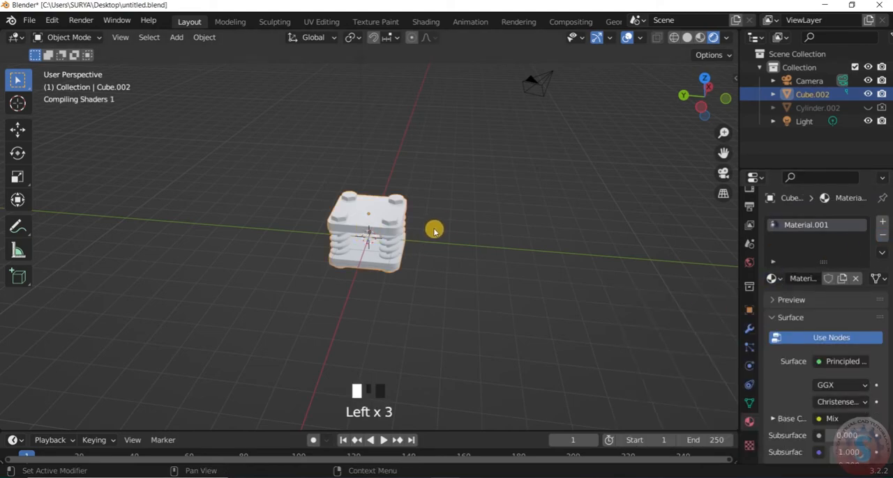
- Examine the deselected assembly with its newly assigned material from an angled view at different distances
left_click(433, 231)
scroll(418, 230, "down", 4)
scroll(409, 229, "up", 6)
left_click_drag(717, 97, 690, 117)
scroll(726, 99, "down", 2)
scroll(726, 99, "up", 2)
scroll(448, 205, "up", 6)
scroll(448, 211, "down", 6)
scroll(391, 188, "up", 2)
scroll(447, 213, "down", 5)
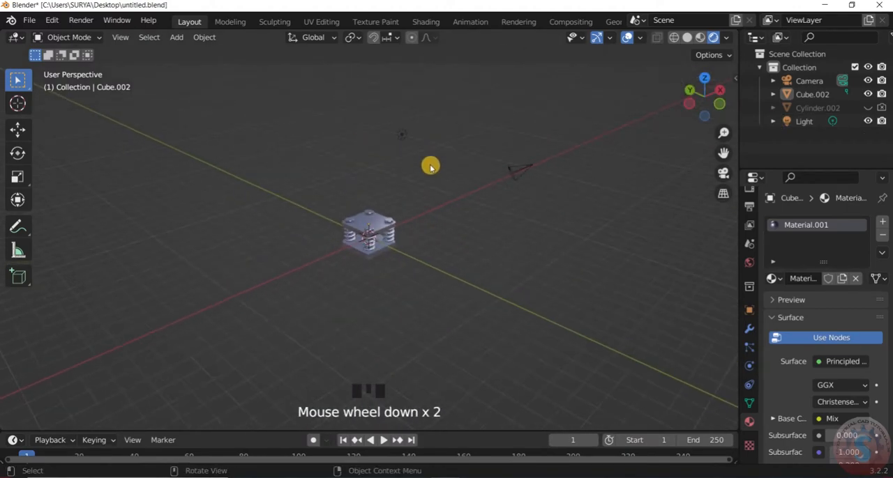
- Duplicate the scene light several times and spread the copies around the assembly as seen from above
left_click(750, 204)
scroll(753, 237, "up", 4)
scroll(412, 153, "up", 1)
key("shift+d")
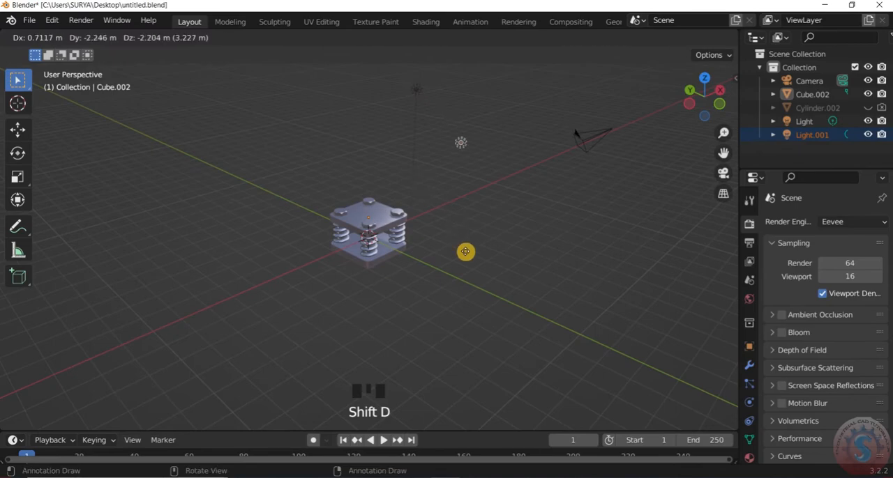
right_click(455, 323)
key("KP_7")
key("shift+d")
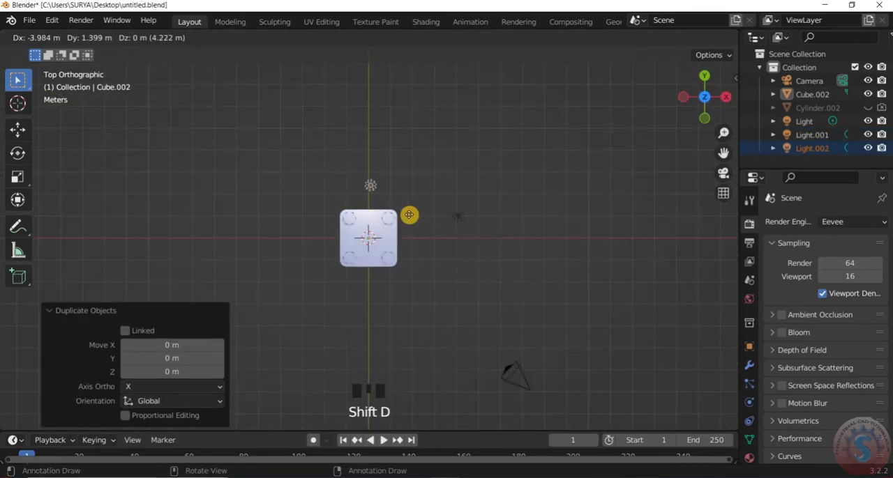
left_click(418, 357)
scroll(419, 352, "down", 2)
left_click_drag(708, 105, 847, 24)
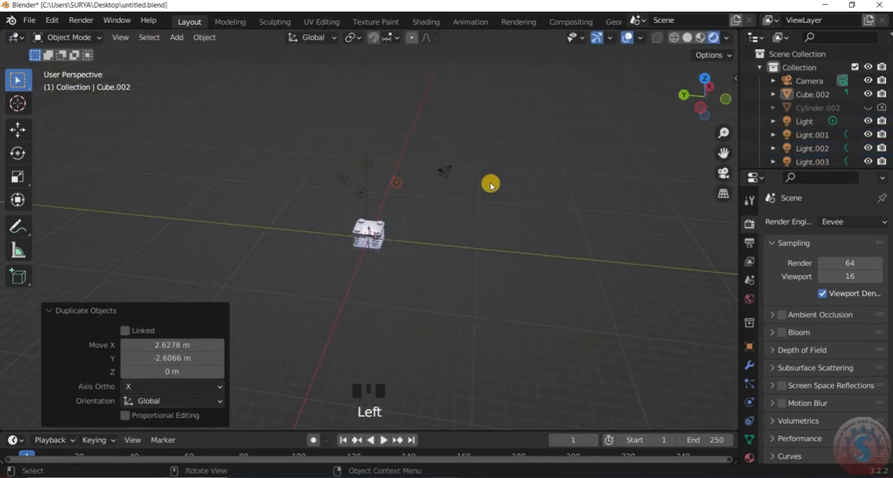
scroll(512, 162, "up", 2)
left_click(357, 169, "shift")
left_click(328, 150, "shift")
key("shift+d")
key("z")
right_click(353, 208)
key("g")
key("z")
right_click(407, 199)
key("x")
left_click(420, 187)
key("shift+d")
right_click(394, 195)
key("x")
left_click(434, 190)
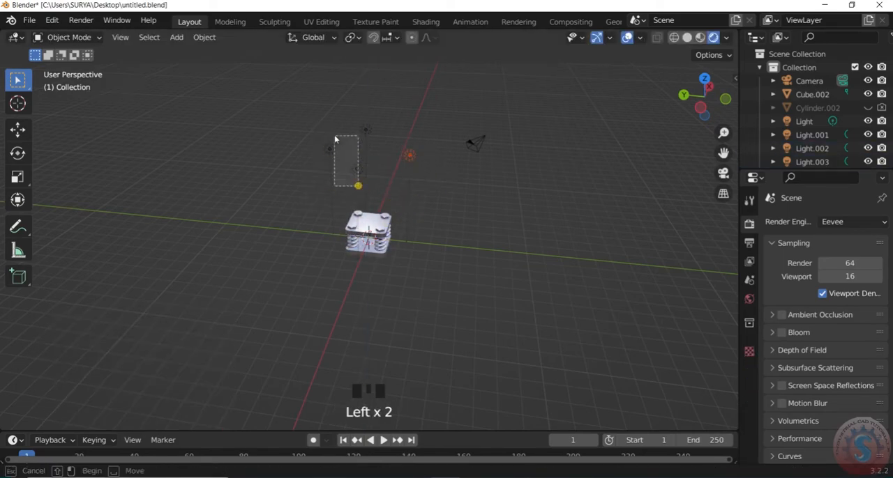
- Lower the three lights around the assembly about 3.37 m along Z and look through the camera
key("g")
key("z")
left_click(409, 259)
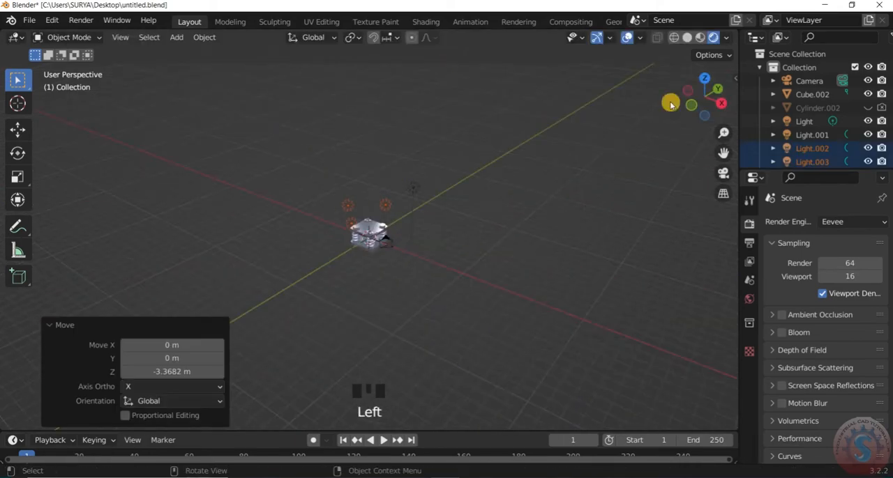
left_click_drag(688, 100, 690, 102)
key("KP_0")
scroll(423, 207, "up", 5)
scroll(317, 225, "up", 2)
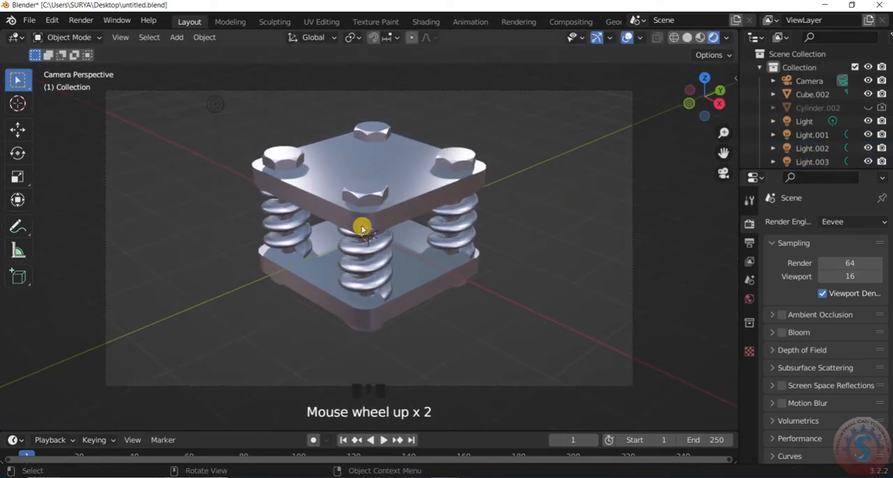
- Move Light.004 beside the assembly by about -0.12 m in X, -1.09 m in Y and -1.34 m in Z
scroll(317, 225, "down", 4)
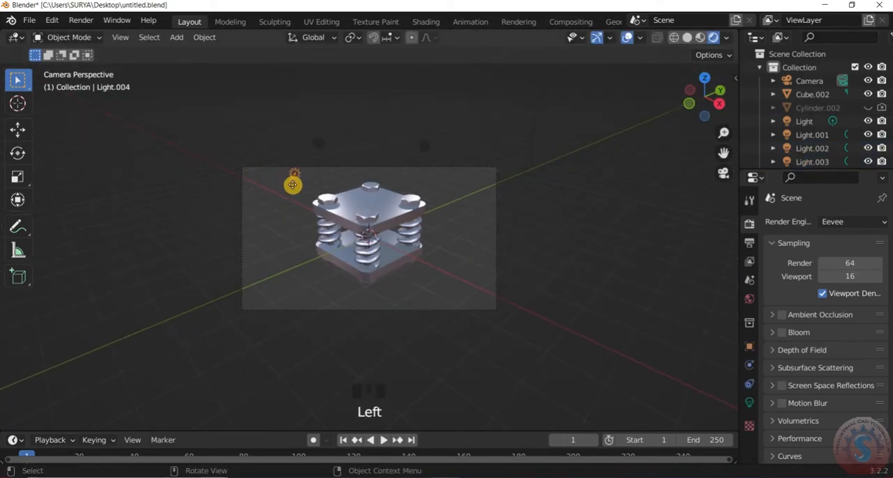
key("g")
left_click(255, 244)
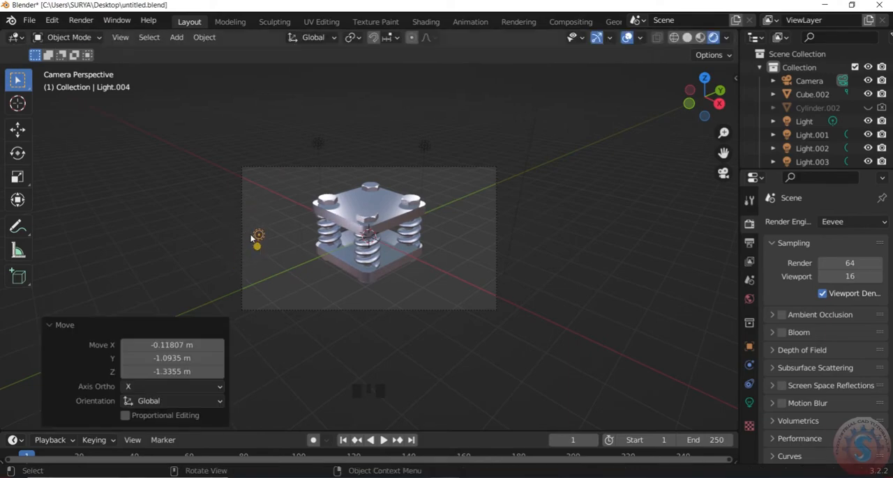
scroll(259, 237, "up", 2)
scroll(309, 146, "down", 1)
- Fine-tune the placement of the two lights above the assembly, shifting Light.002 outward by about 0.42 m
left_click(309, 131)
key("g")
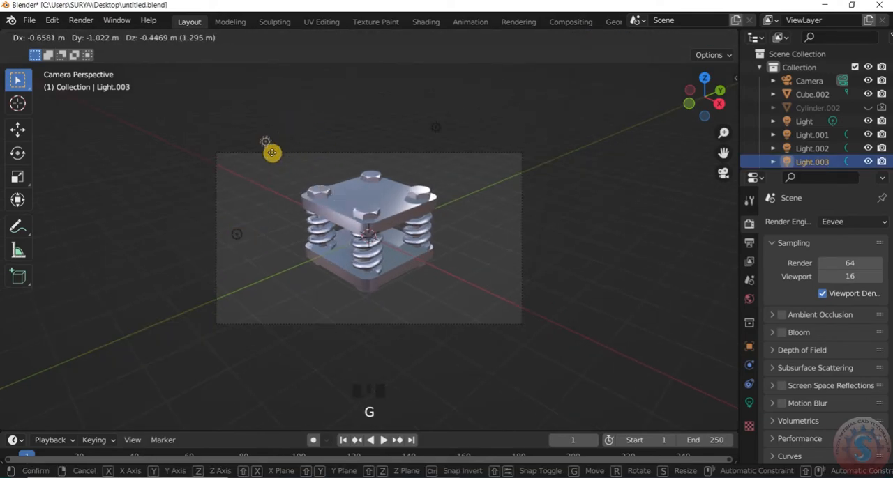
left_click(316, 135)
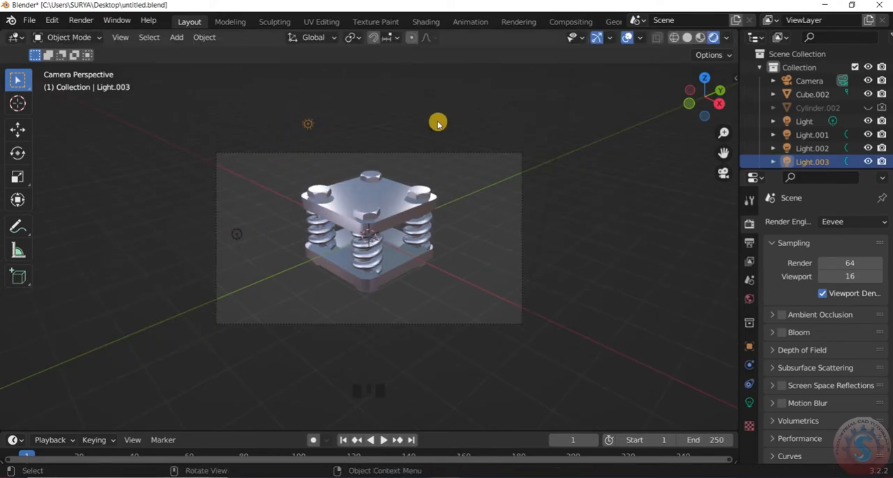
left_click(436, 127)
key("g")
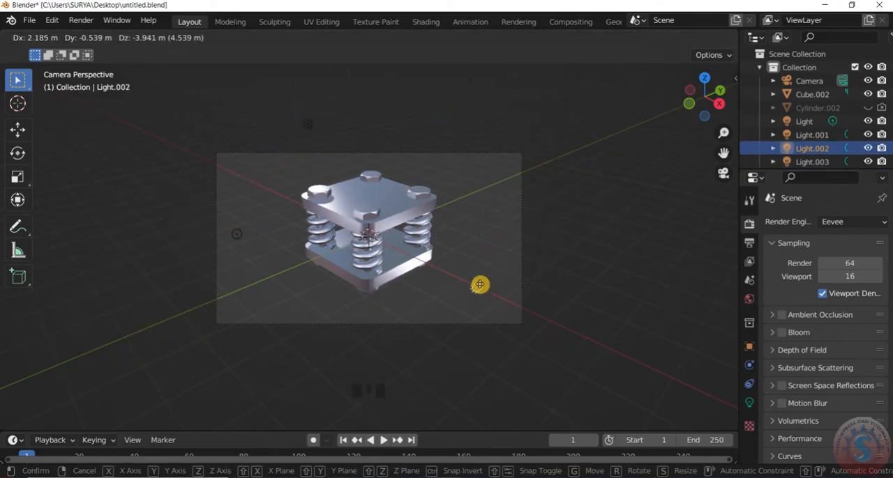
right_click(487, 191)
key("g")
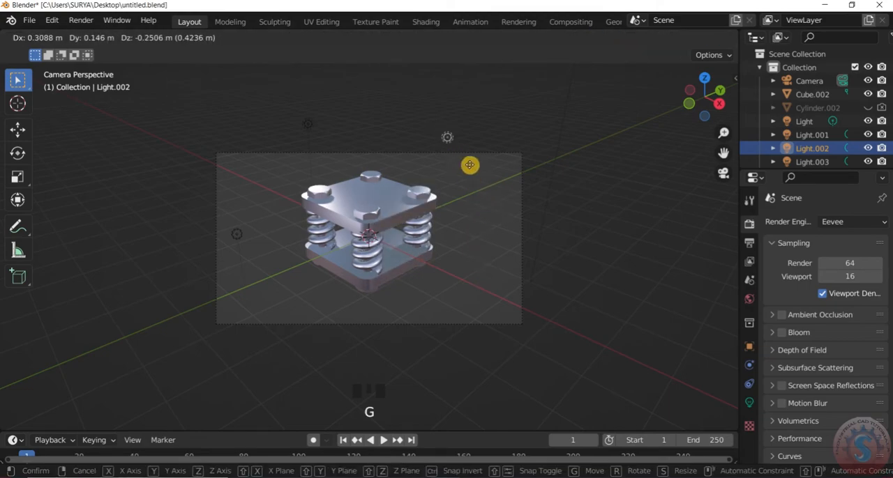
left_click(469, 165)
- Duplicate an upper light and move the copy about 2.57 m in X, -0.43 m in Y and -4.35 m in Z
left_click(307, 126, "shift")
key("shift+d")
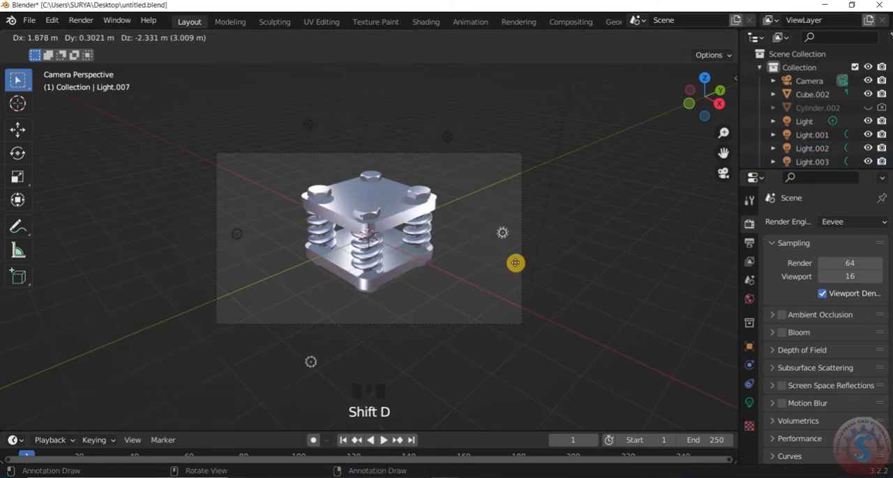
left_click(455, 357)
scroll(482, 209, "down", 3)
scroll(450, 149, "up", 1)
key("g")
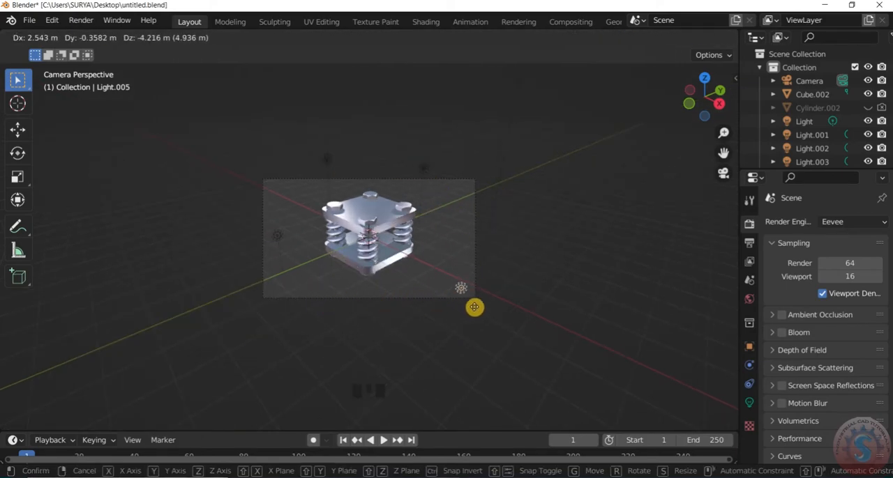
left_click(472, 305)
- Enable Ambient Occlusion and Bloom for the Eevee render
scroll(430, 289, "up", 3)
scroll(470, 253, "down", 6)
scroll(474, 293, "up", 1)
left_click(781, 315)
left_click(781, 333)
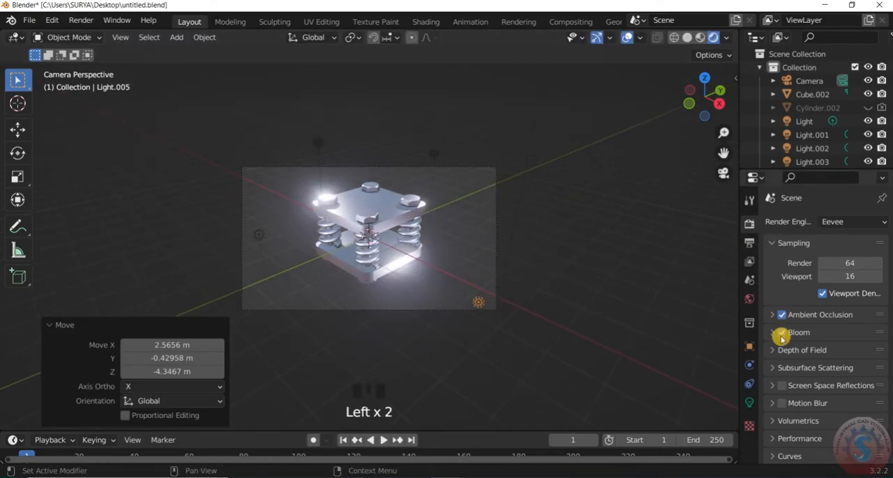
- Set the color management look to High Contrast and collapse the Sampling settings
scroll(781, 337, "down", 10)
left_click(785, 454)
scroll(816, 365, "down", 12)
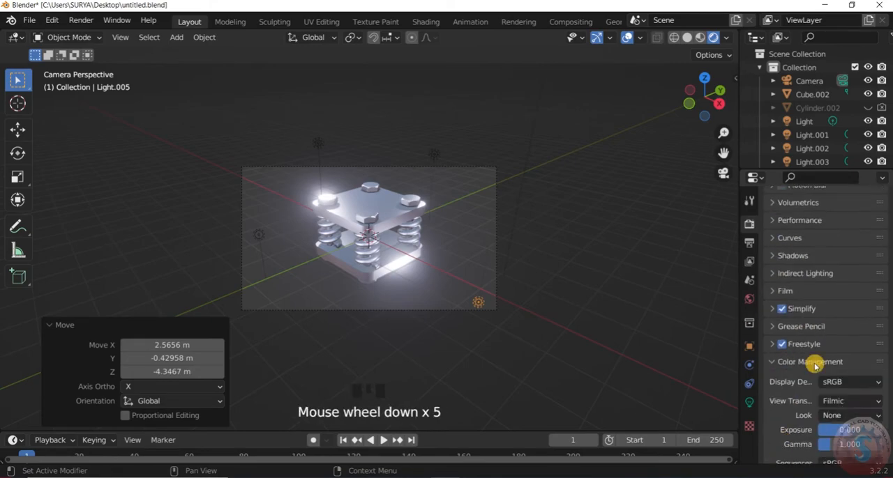
left_click(852, 387)
left_click(822, 342)
scroll(783, 384, "down", 3)
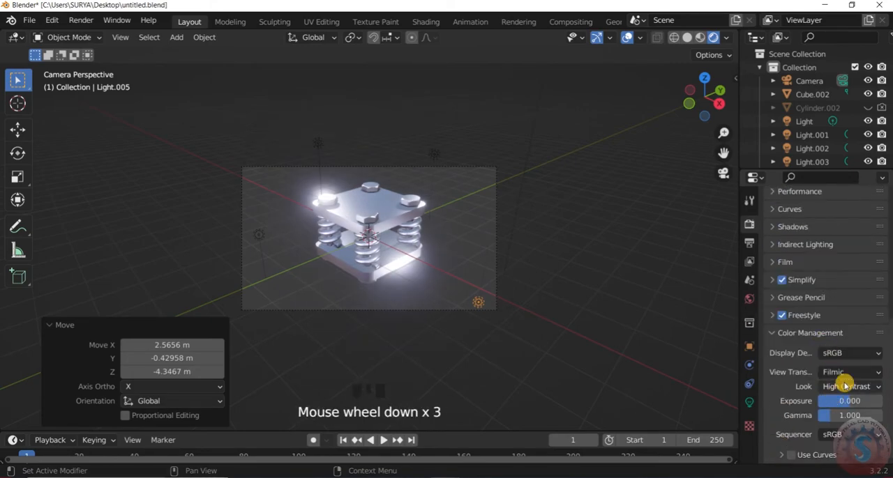
scroll(796, 385, "up", 7)
scroll(796, 359, "up", 4)
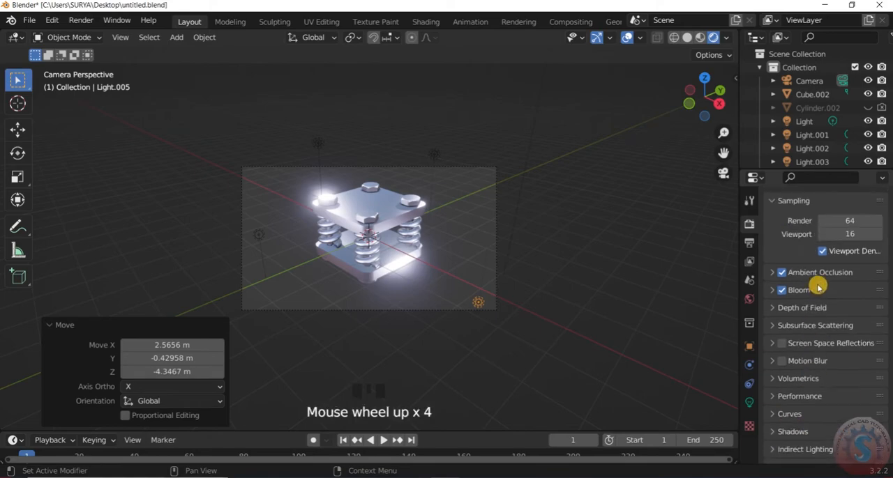
scroll(782, 346, "up", 4)
left_click(781, 243)
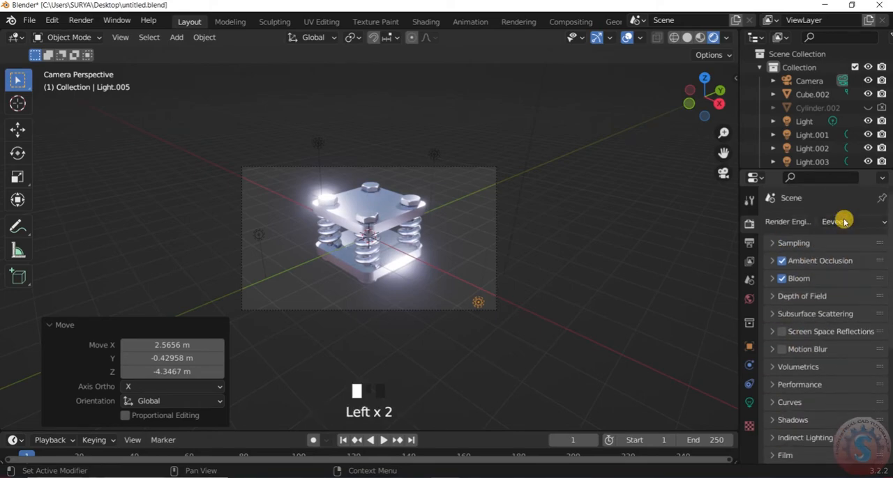
- Try to move the upper-left light and delete the upper-right light above the assembly
scroll(613, 233, "down", 2)
scroll(468, 267, "up", 4)
left_click(303, 128)
key("g")
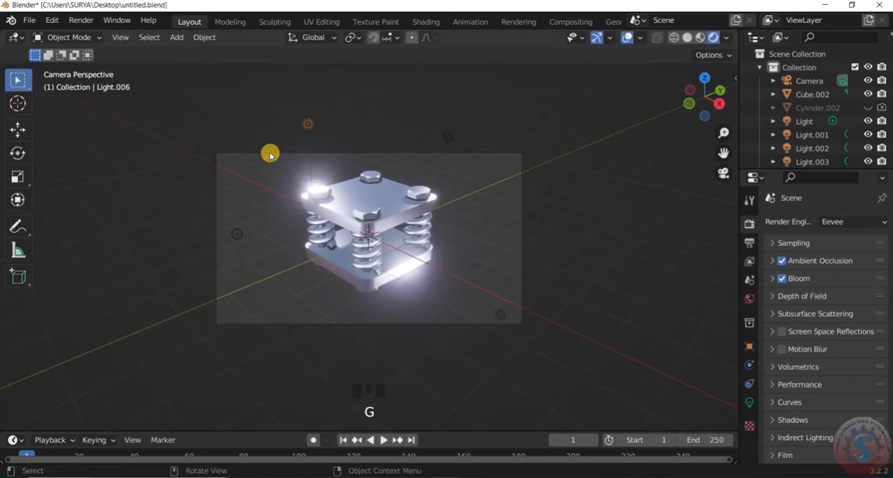
key("Delete")
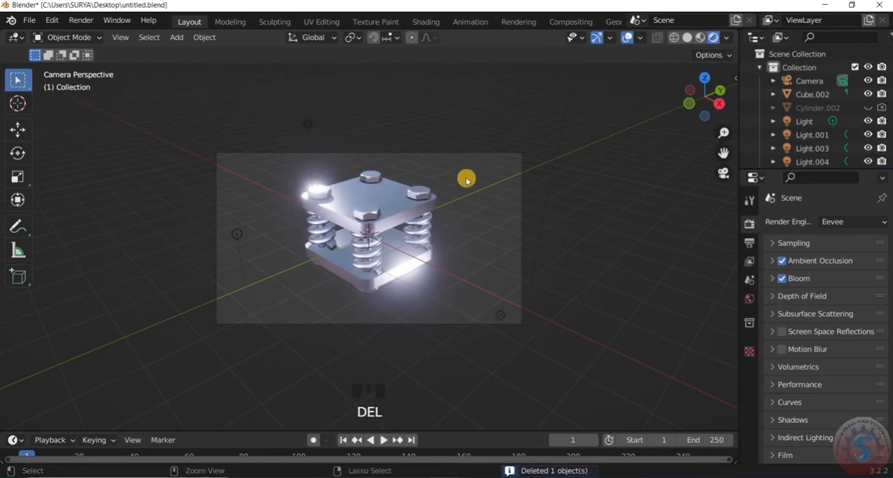
scroll(532, 360, "down", 3)
scroll(532, 360, "up", 3)
- Try powers of 500 W and 200 W on the light at the assembly's lower right, and settle on 100 W
left_click(749, 402)
left_click(840, 311)
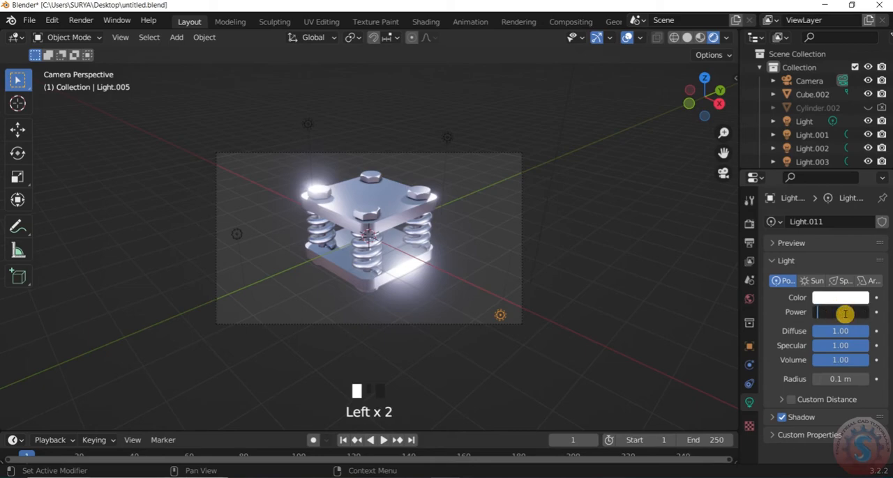
type("500")
key("Return")
type("200")
key("Return")
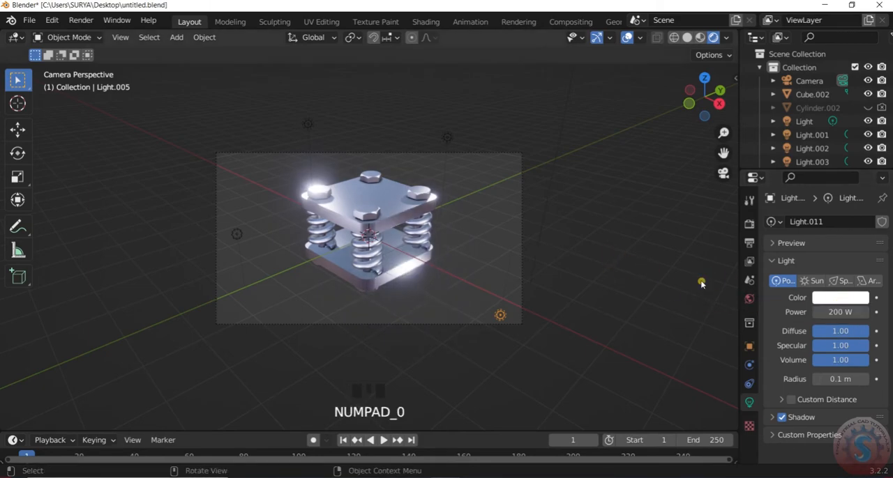
type("1000")
key("Return")
- Set the power of Light.002 above the assembly to 500 W
left_click(450, 136)
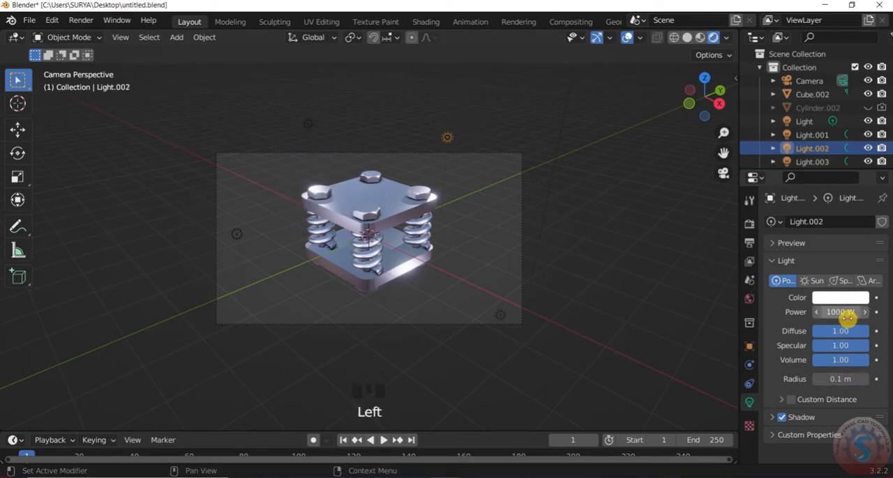
scroll(446, 274, "up", 2)
scroll(301, 293, "down", 2)
scroll(349, 301, "up", 1)
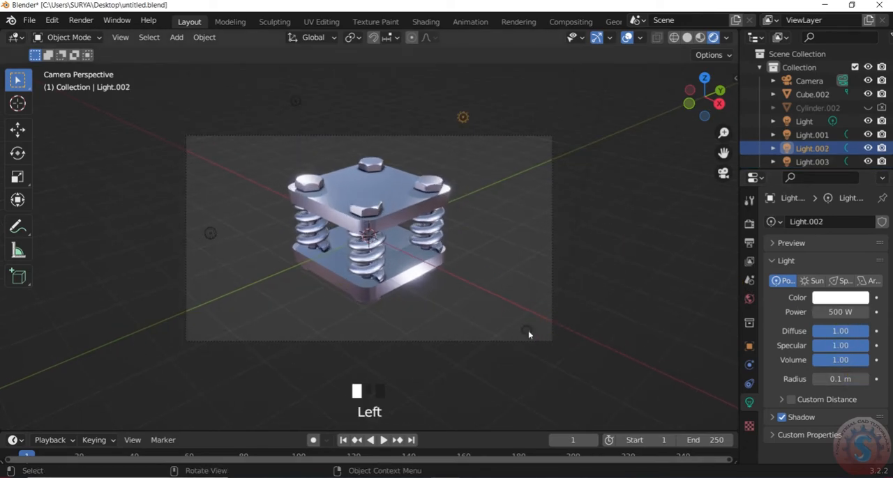
- Nudge the lower-right light about 0.07 m in X, 0.04 m in Y and -0.05 m in Z, abandoning any further move
left_click(528, 332)
key("g")
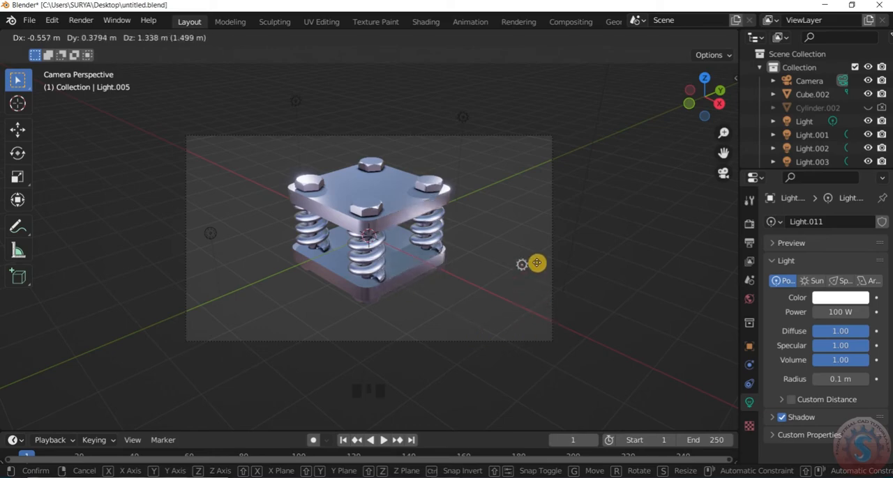
left_click(541, 340)
scroll(490, 281, "down", 6)
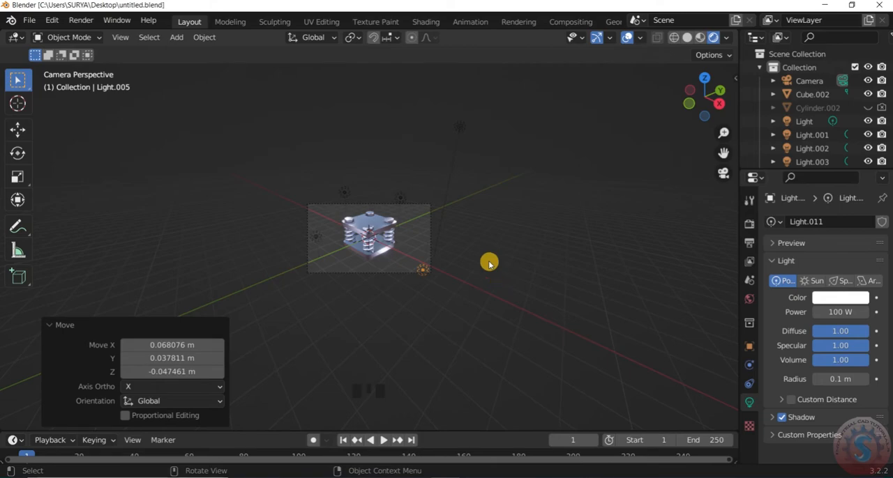
scroll(437, 242, "up", 6)
key("g")
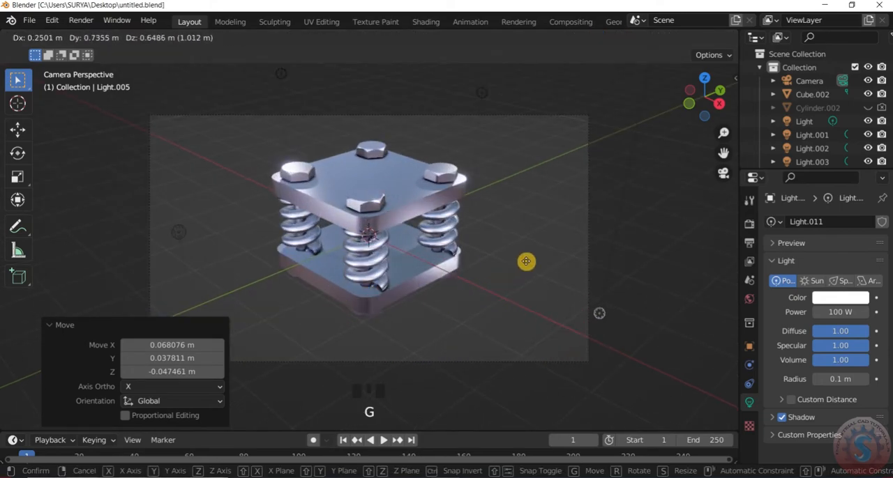
right_click(503, 237)
scroll(556, 268, "down", 3)
scroll(496, 285, "up", 2)
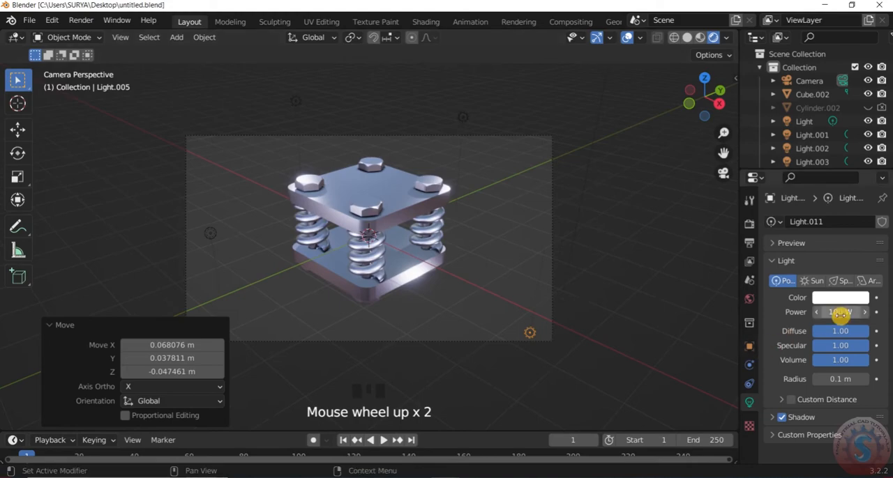
- Move Light.004 about -0.10 m in X, -0.34 m in Y and -0.32 m in Z, and set its power to 500 W
scroll(657, 267, "down", 1)
left_click(237, 231)
key("g")
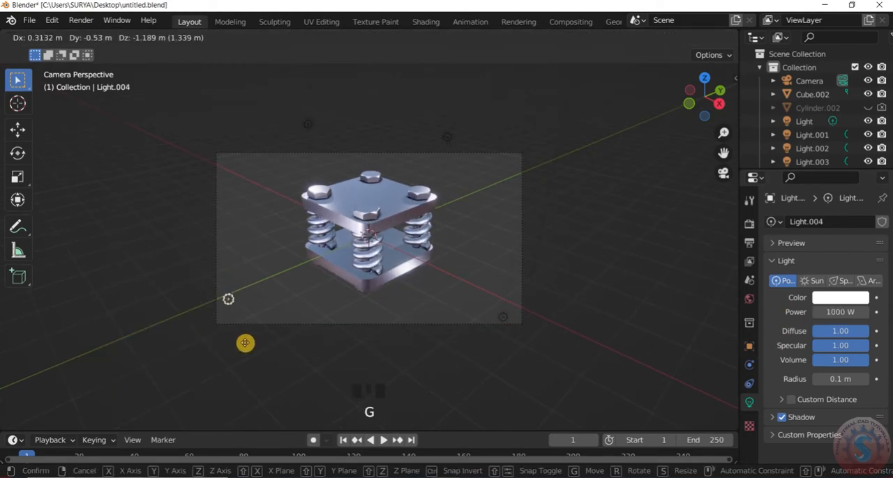
left_click(238, 296)
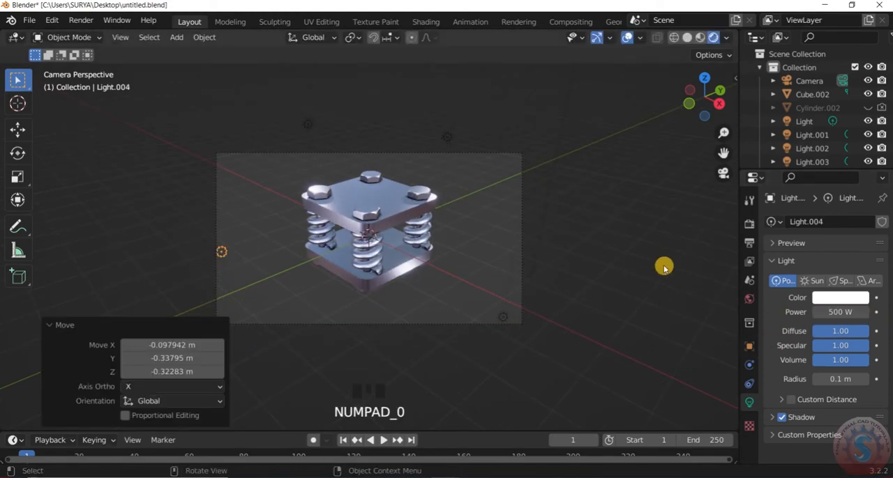
- Examine the lit assembly and its surrounding lights through the camera at different zoom levels
left_click(447, 137)
left_click(596, 225)
scroll(401, 225, "up", 3)
scroll(400, 226, "down", 6)
left_click_drag(480, 56, 532, 138)
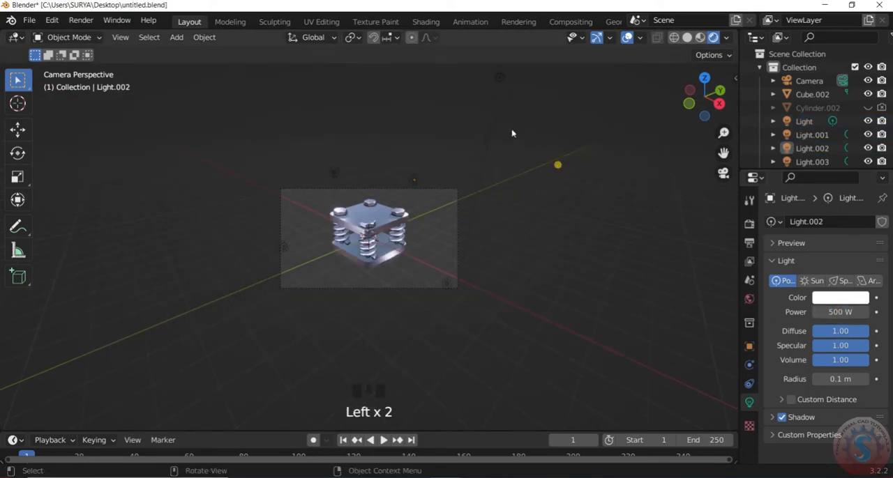
left_click(416, 182)
scroll(405, 188, "up", 3)
key("KP_0")
key("KP_0")
scroll(375, 193, "up", 7)
scroll(376, 209, "down", 6)
scroll(378, 282, "up", 2)
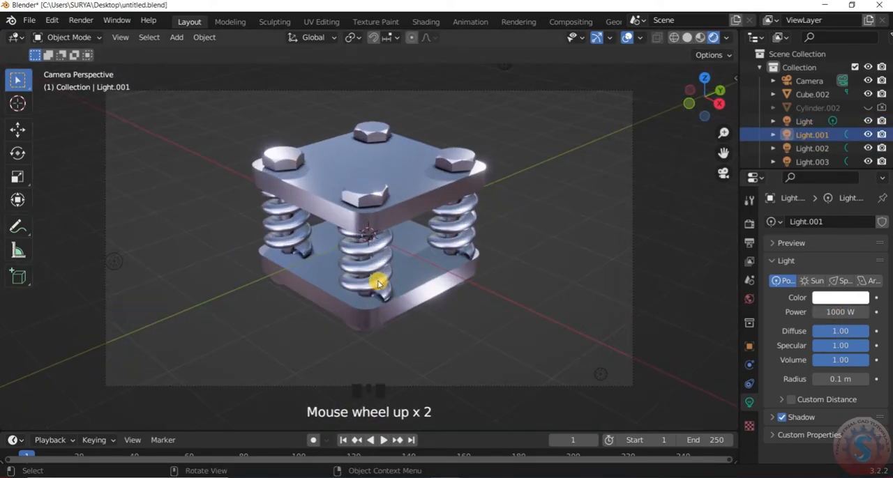
left_click(378, 282)
scroll(399, 243, "down", 3)
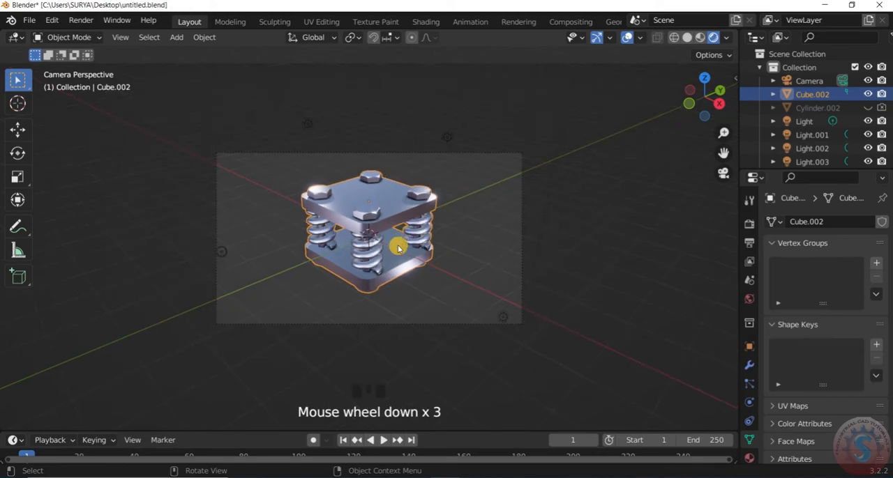
left_click(574, 229)
scroll(530, 249, "up", 4)
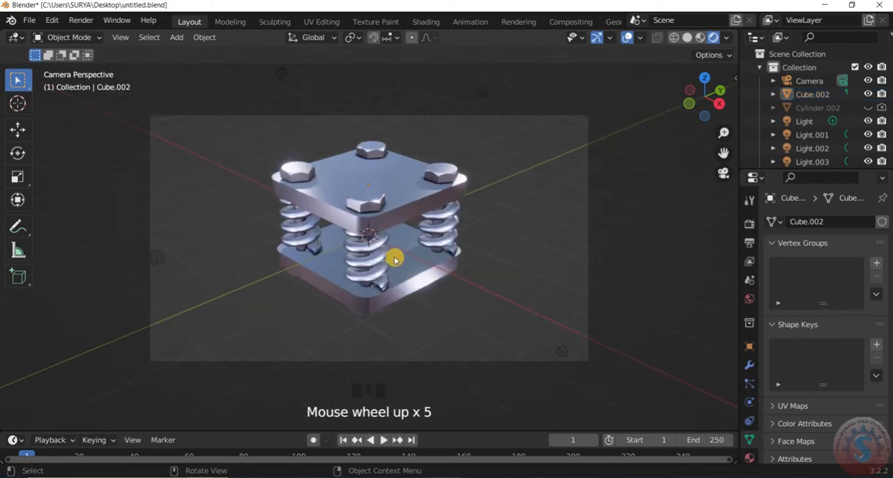
scroll(398, 258, "down", 3)
scroll(399, 257, "down", 2)
scroll(453, 237, "up", 1)
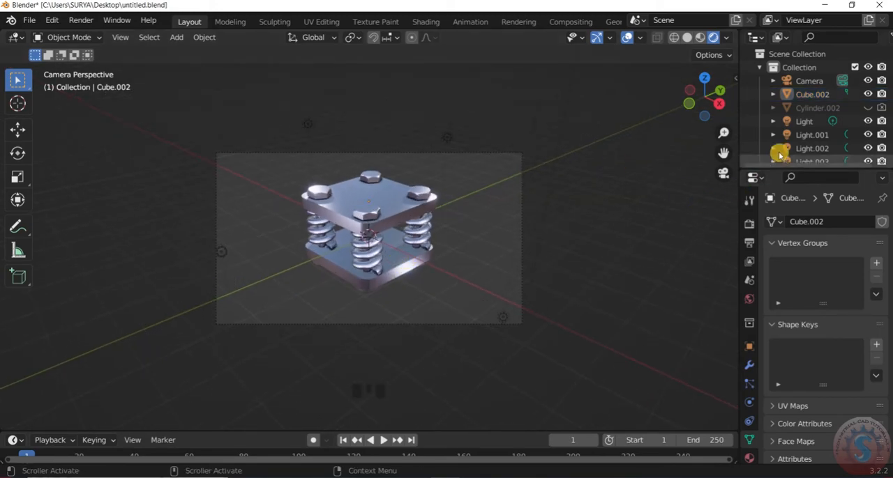
scroll(355, 235, "up", 3)
scroll(355, 235, "down", 1)
scroll(355, 235, "up", 1)
scroll(398, 175, "up", 2)
scroll(399, 182, "down", 5)
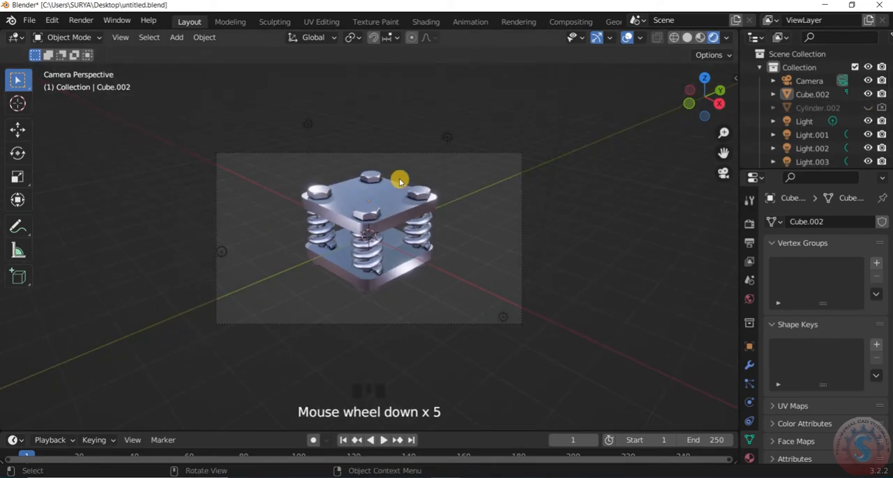
scroll(399, 182, "up", 1)
scroll(397, 205, "down", 1)
scroll(396, 205, "up", 1)
- Show the assembly's modifier properties and save the Blender file
left_click(749, 223)
left_click(749, 366)
left_click(28, 20)
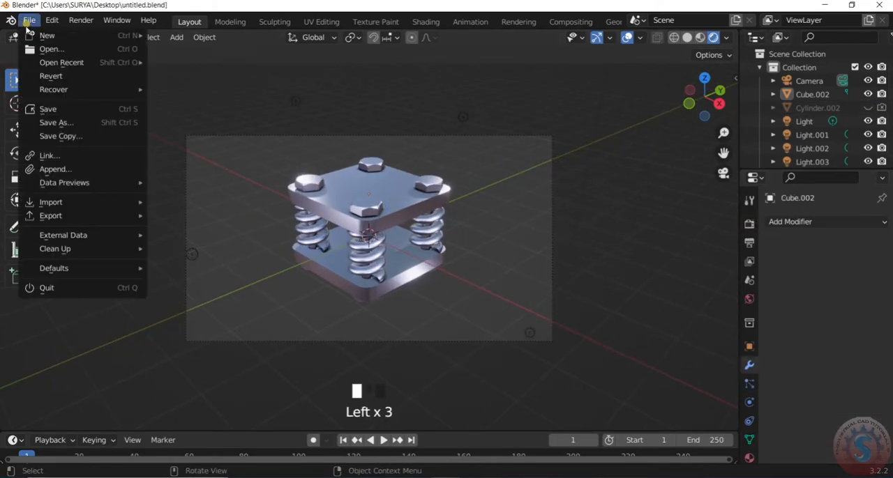
left_click(48, 108)
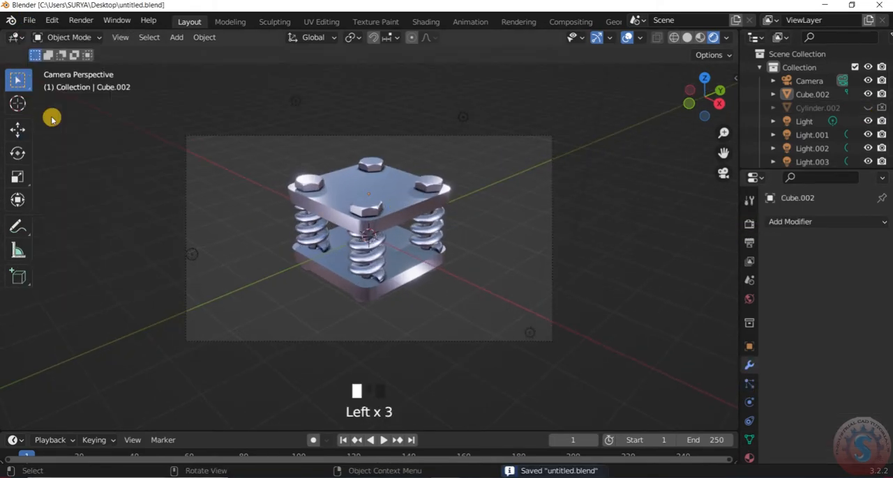
- Enable high-quality normals in the render performance settings
scroll(448, 256, "down", 2)
scroll(448, 256, "up", 1)
left_click(749, 223)
left_click(796, 329)
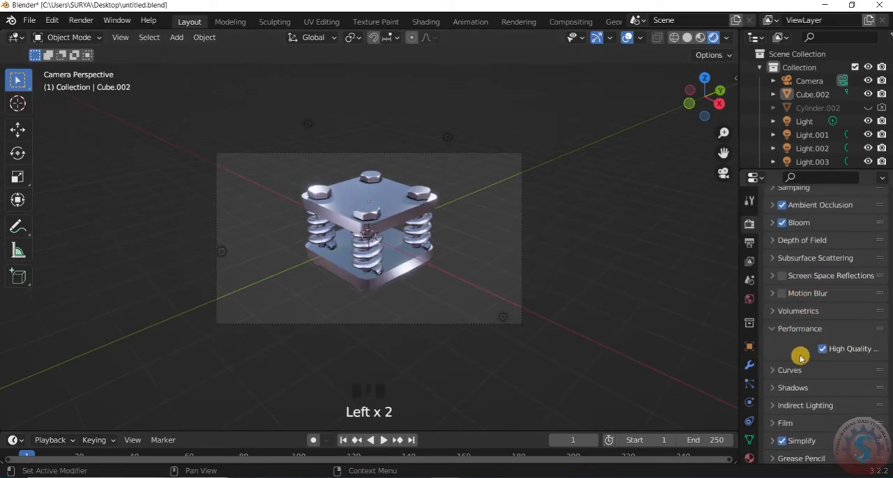
- Review the Eevee indirect lighting, depth of field, shadow and performance settings
scroll(805, 356, "down", 8)
scroll(789, 369, "up", 4)
left_click(793, 319)
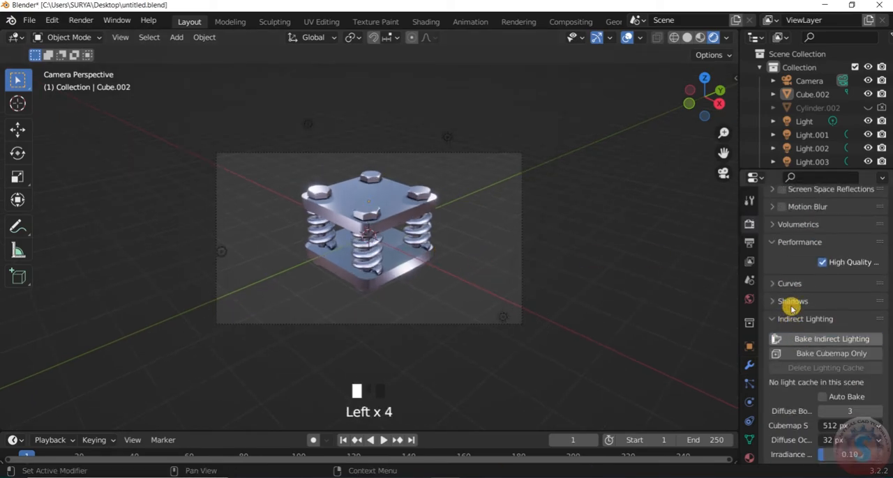
scroll(793, 316, "up", 6)
left_click(790, 266)
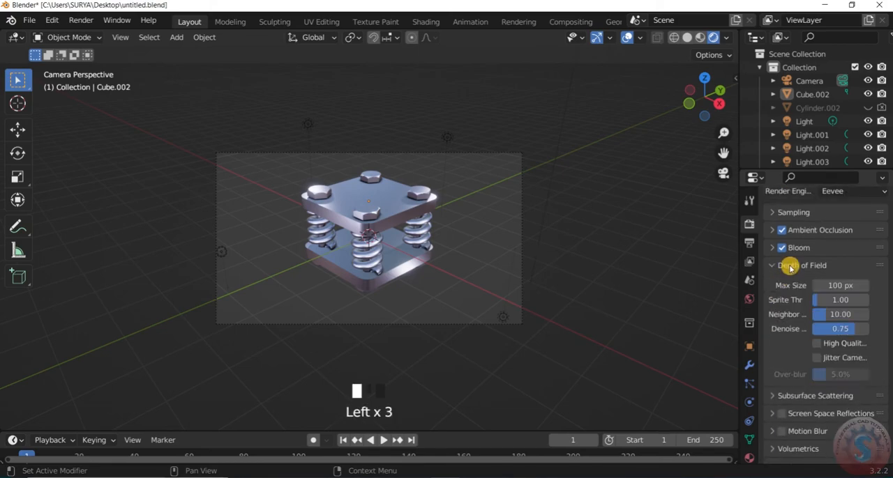
left_click(790, 268)
scroll(793, 317, "down", 5)
left_click(793, 320)
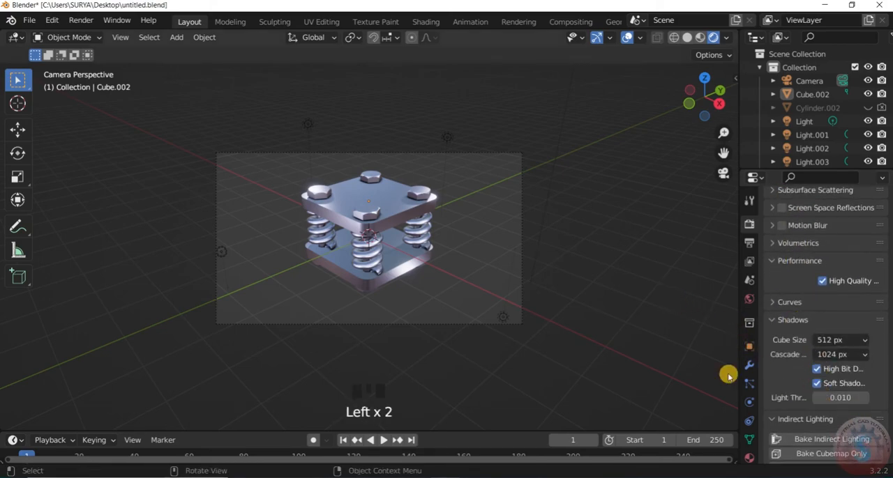
left_click(780, 320)
scroll(813, 358, "up", 15)
scroll(837, 349, "down", 12)
left_click(842, 345)
left_click(830, 345)
scroll(803, 371, "up", 12)
- Hide the viewport overlays and gizmos and show the rendered assembly in a full-screen viewport
scroll(405, 201, "up", 10)
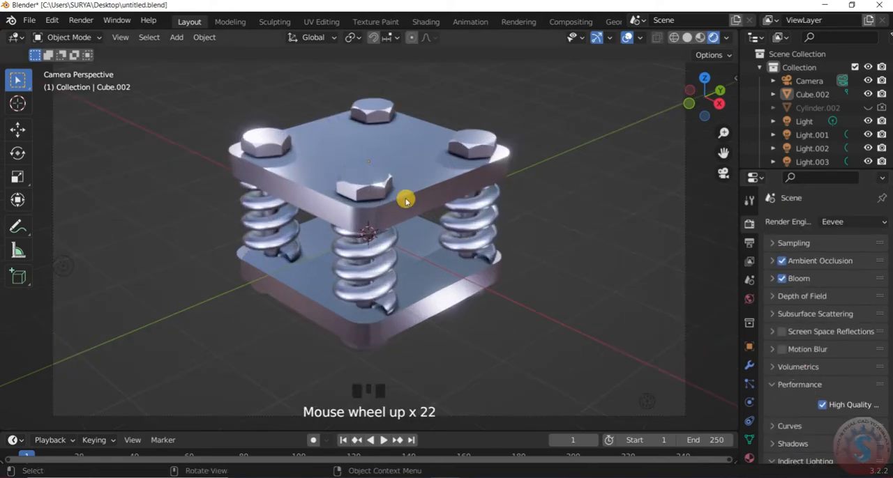
scroll(401, 213, "up", 2)
key("ctrl+alt+space")
key("ctrl+alt+space")
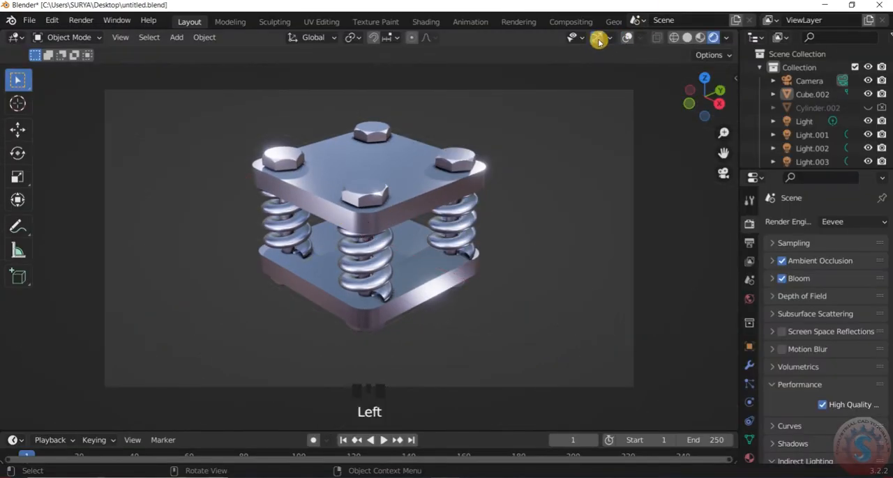
scroll(355, 239, "down", 3)
scroll(355, 244, "up", 2)
key("ctrl+alt+space")
scroll(543, 245, "up", 3)
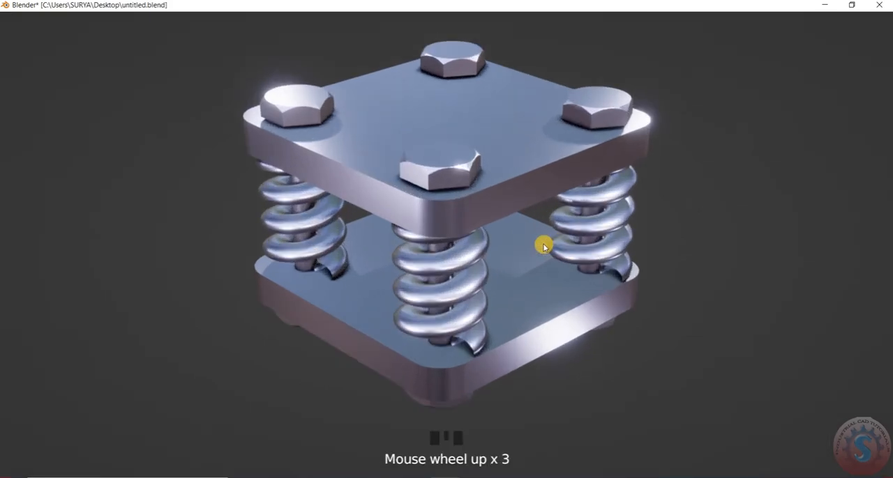
- Examine the full-screen rendered assembly at different zoom levels, then restore the regular window layout
scroll(509, 252, "down", 3)
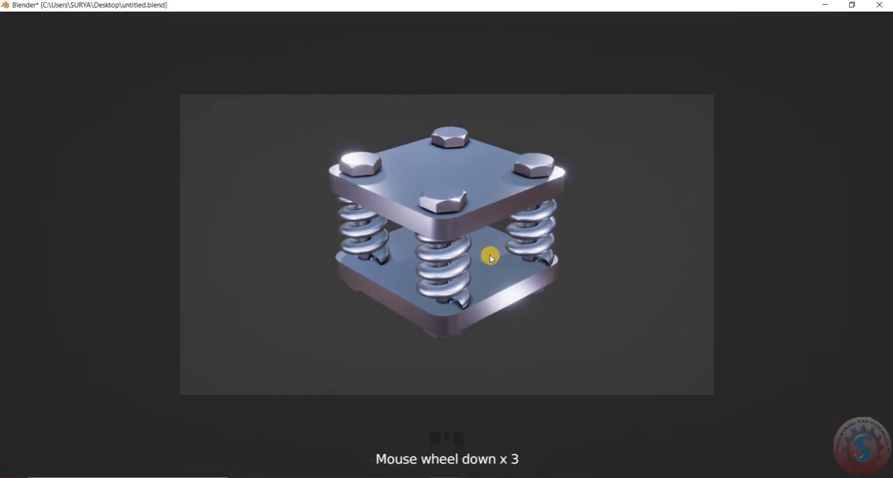
scroll(502, 247, "up", 3)
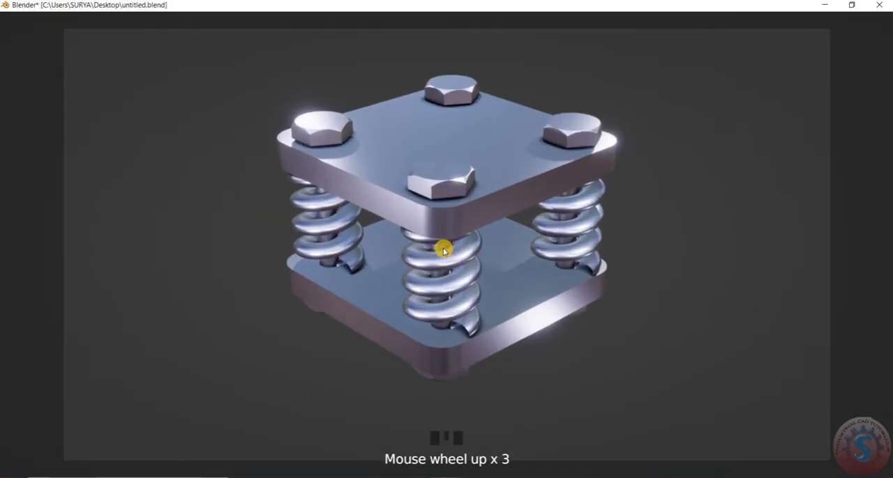
scroll(491, 237, "up", 1)
scroll(489, 233, "down", 2)
scroll(498, 235, "up", 2)
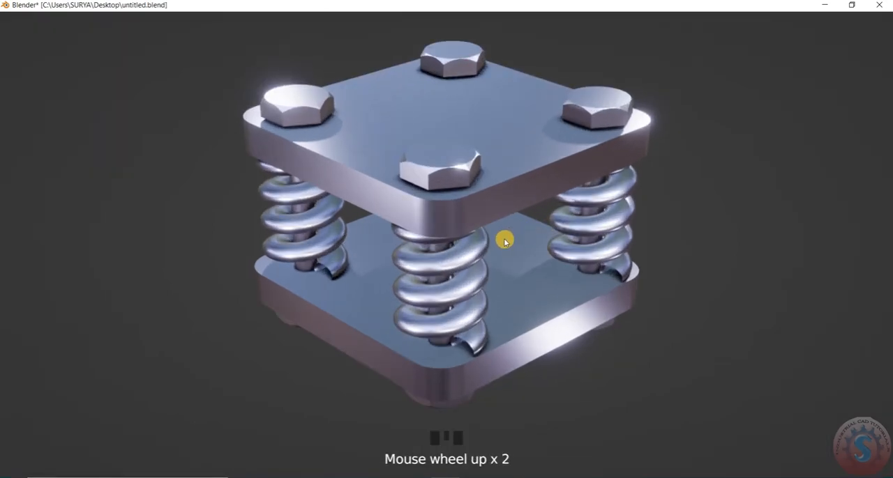
scroll(448, 267, "down", 3)
scroll(462, 287, "up", 1)
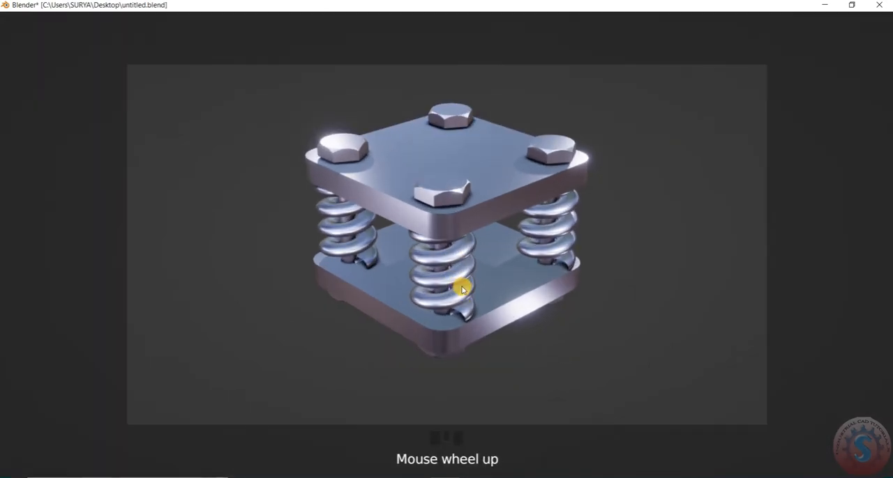
key("ctrl+alt+space")
scroll(462, 289, "down", 2)
scroll(355, 239, "up", 6)
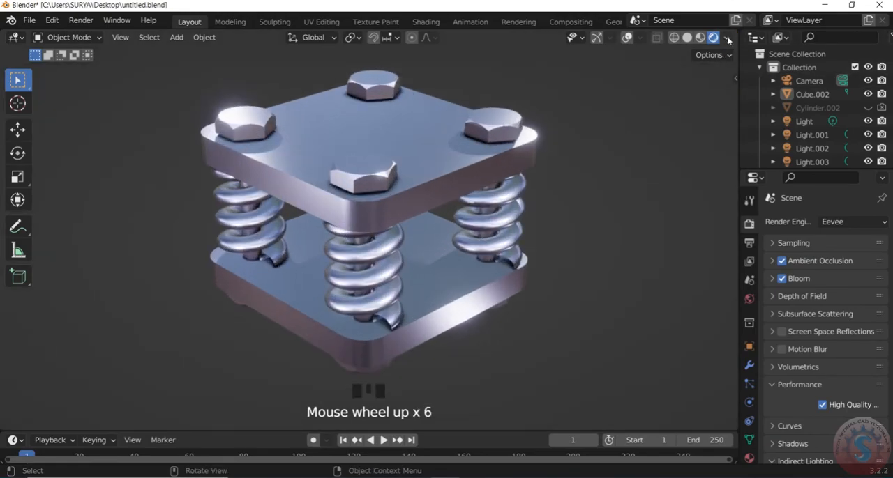
- Try the interior, night and studio environments as viewport lighting for the assembly
left_click(727, 39)
left_click(711, 150)
left_click(600, 198)
left_click(711, 150)
left_click(645, 199)
left_click(711, 151)
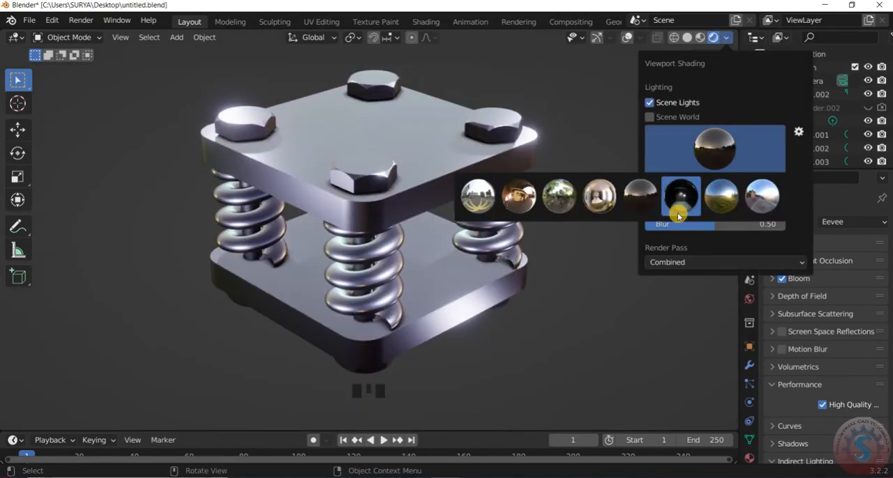
left_click(678, 205)
scroll(599, 178, "down", 2)
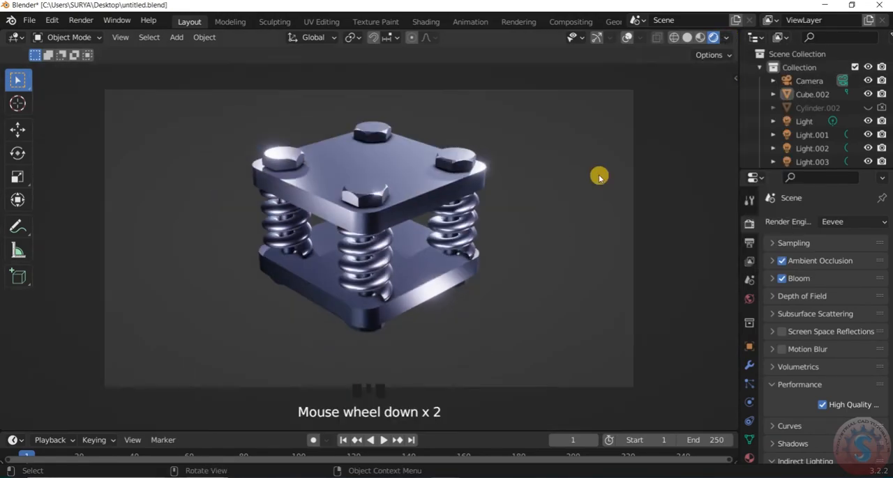
- Try the sunrise, sunset, city, courtyard, forest, interior and night environments in turn as viewport lighting
left_click(727, 38)
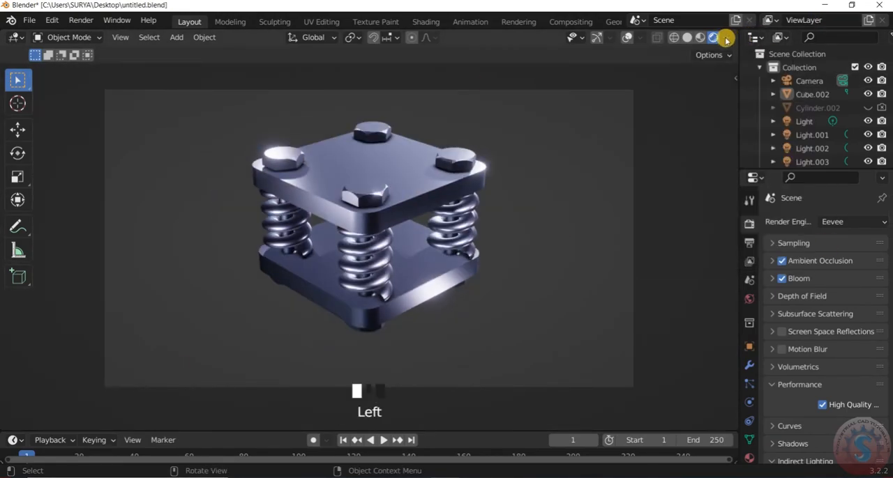
left_click(726, 40)
left_click(716, 145)
left_click(726, 204)
left_click(721, 152)
left_click(760, 199)
left_click(714, 151)
left_click(484, 200)
left_click(721, 155)
left_click(524, 200)
left_click(705, 155)
left_click(566, 200)
left_click(713, 155)
left_click(609, 201)
left_click(711, 154)
left_click(641, 212)
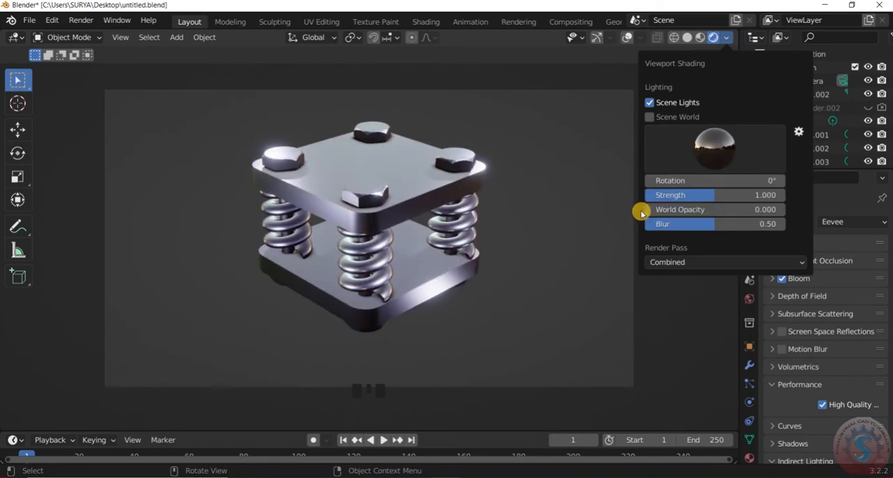
- Try the studio, sunrise and sunset environments, returning the viewport lighting to the forest environment
left_click(722, 149)
left_click(687, 201)
left_click(717, 139)
left_click(727, 199)
left_click(718, 151)
left_click(761, 199)
left_click(721, 154)
left_click(557, 206)
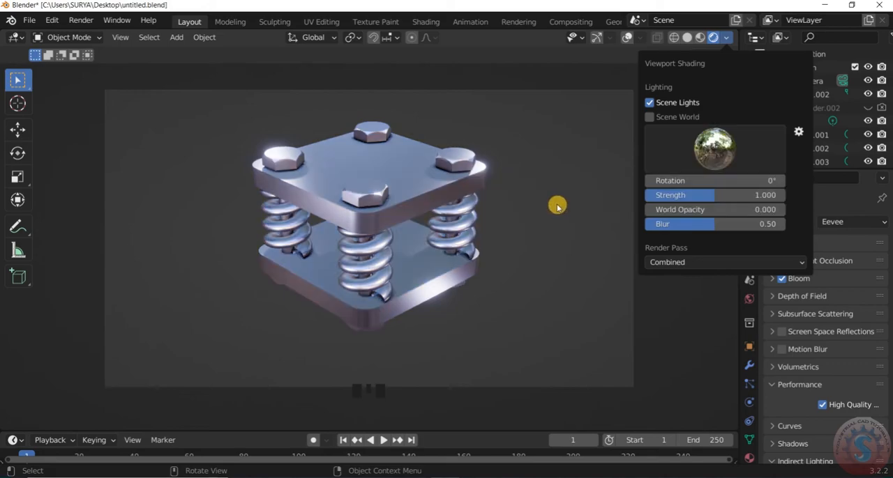
- Compare the studio, night, courtyard and city environments as viewport lighting on the metal
left_click(717, 148)
left_click(680, 203)
left_click(717, 153)
left_click(649, 198)
left_click(718, 154)
left_click(528, 197)
left_click(720, 144)
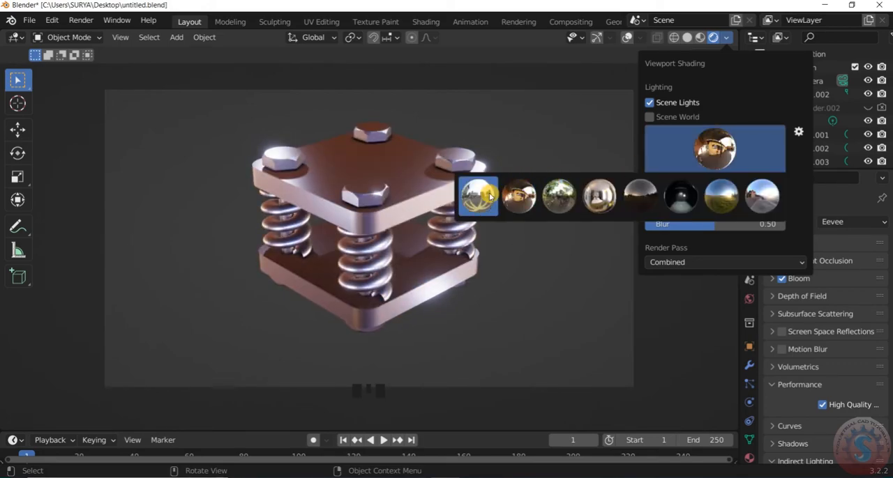
left_click(490, 197)
- Try the night environment, then switch scene world lighting on and off again
left_click(714, 148)
left_click(640, 195)
left_click(650, 117)
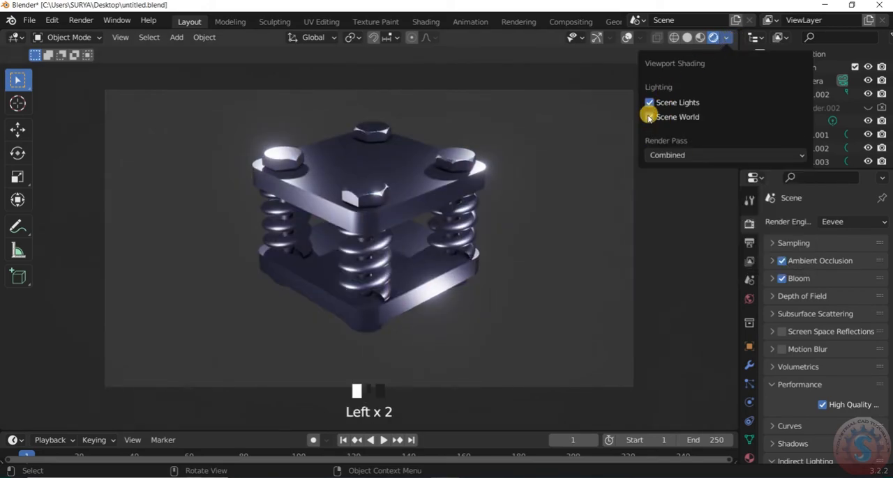
left_click(647, 119)
- Set the rendered viewport's environment lighting to the forest environment
left_click(726, 38)
left_click(715, 148)
left_click(572, 201)
scroll(481, 269, "down", 2)
scroll(479, 269, "up", 2)
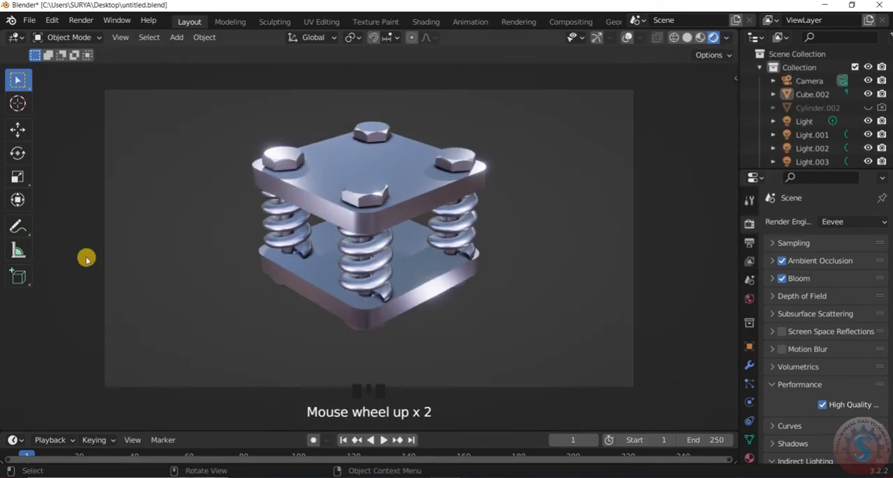
- Examine the assembly under the forest lighting at different zoom levels, including in a full-screen viewport
scroll(339, 193, "up", 2)
scroll(243, 135, "down", 2)
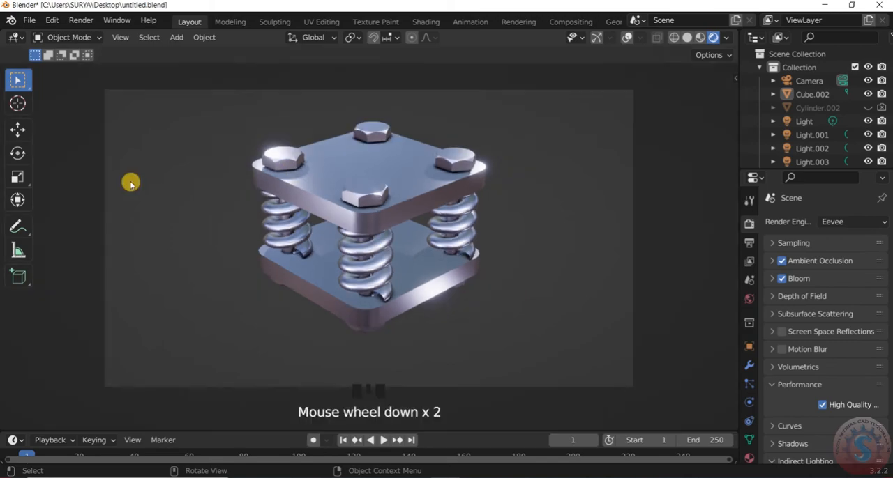
scroll(270, 174, "up", 4)
key("ctrl+alt+space")
scroll(480, 235, "down", 4)
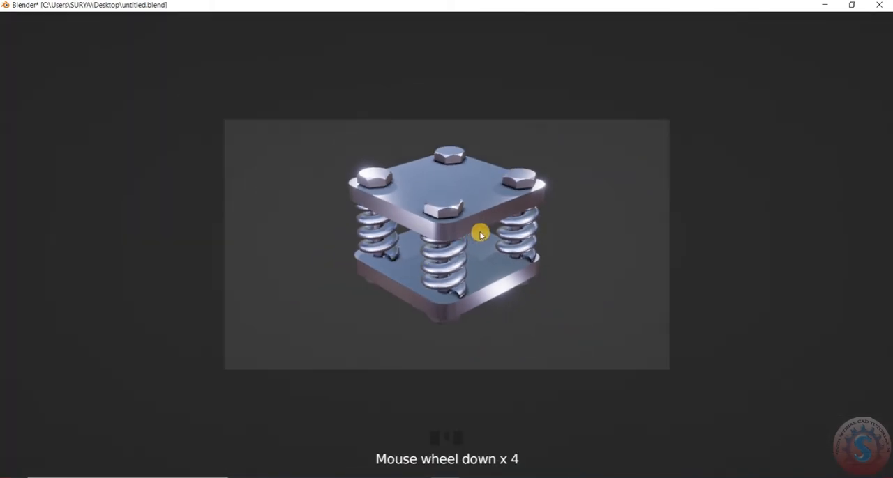
scroll(488, 232, "up", 6)
key("ctrl+alt+space")
scroll(350, 198, "down", 2)
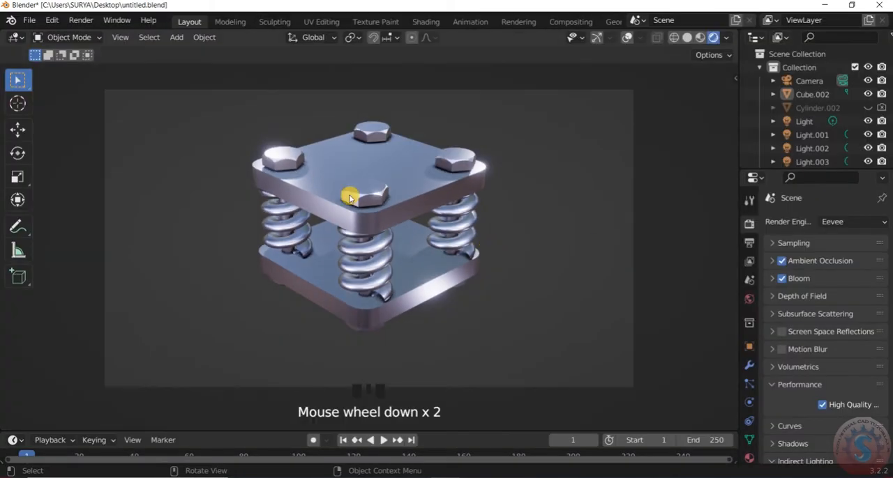
- Compare the assembly in solid and rendered viewport shading, ending in rendered shading
left_click(687, 37)
left_click(712, 36)
left_click(725, 38)
left_click(724, 39)
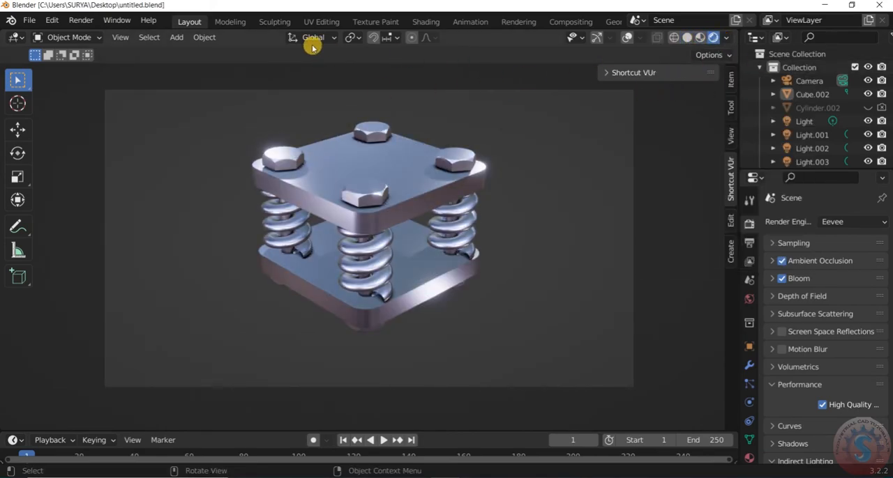
- Open the Shading workspace and inspect the assembly from several angles together with its material nodes
left_click(429, 26)
scroll(451, 199, "up", 4)
mouse_move(716, 92)
left_mouse_down()
mouse_move(718, 45)
mouse_move(670, 102)
mouse_move(708, 76)
mouse_move(697, 75)
left_mouse_up()
scroll(512, 223, "up", 7)
scroll(600, 108, "up", 3)
scroll(600, 108, "down", 10)
scroll(489, 195, "up", 4)
left_click_drag(689, 107, 711, 92)
scroll(425, 250, "up", 5)
scroll(425, 250, "down", 6)
scroll(448, 139, "up", 4)
scroll(449, 140, "down", 1)
- Enlarge the node editor below the viewport to show more of Material.001's node tree
scroll(560, 391, "down", 6)
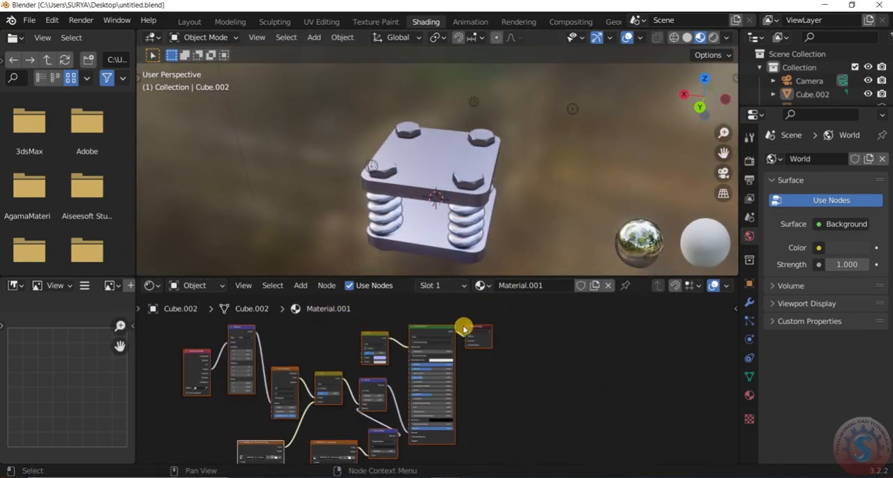
left_click_drag(441, 277, 442, 239)
scroll(481, 94, "down", 1)
left_click_drag(717, 75, 710, 110)
scroll(717, 75, "down", 3)
scroll(525, 135, "up", 3)
right_click(527, 338)
left_click_drag(723, 152, 719, 152)
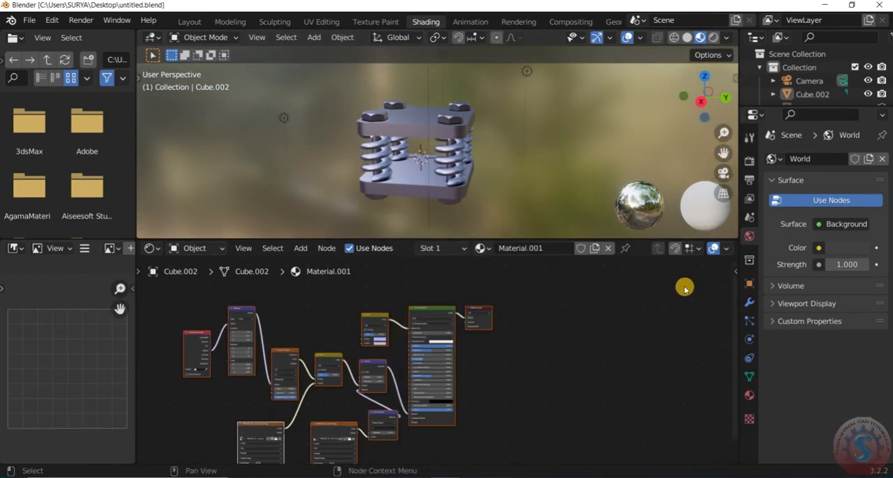
scroll(454, 369, "up", 3)
right_click(582, 325)
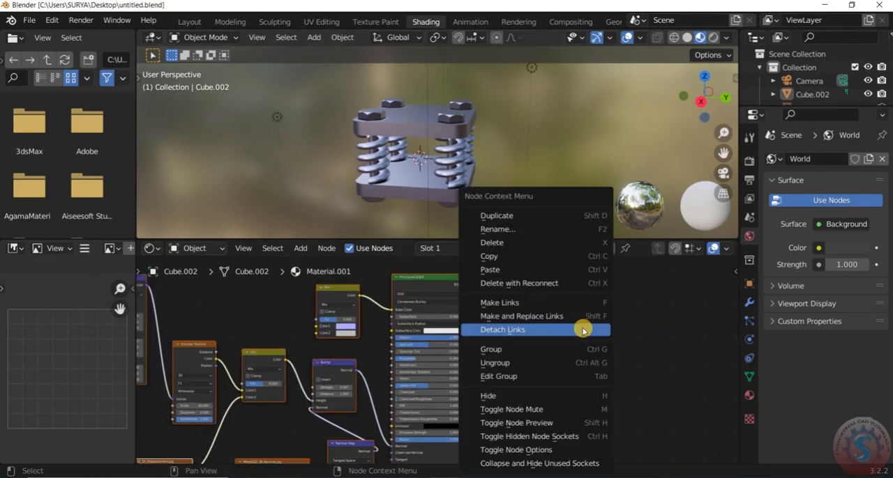
middle_click_drag(586, 330, 738, 307)
- Examine Material.001's node tree up close, including the normal texture and the Normal Map node's strength
scroll(446, 353, "up", 5)
scroll(376, 425, "down", 1)
middle_click_drag(190, 371, 261, 395)
scroll(382, 307, "down", 8)
middle_click_drag(533, 315, 460, 295)
scroll(607, 374, "up", 4)
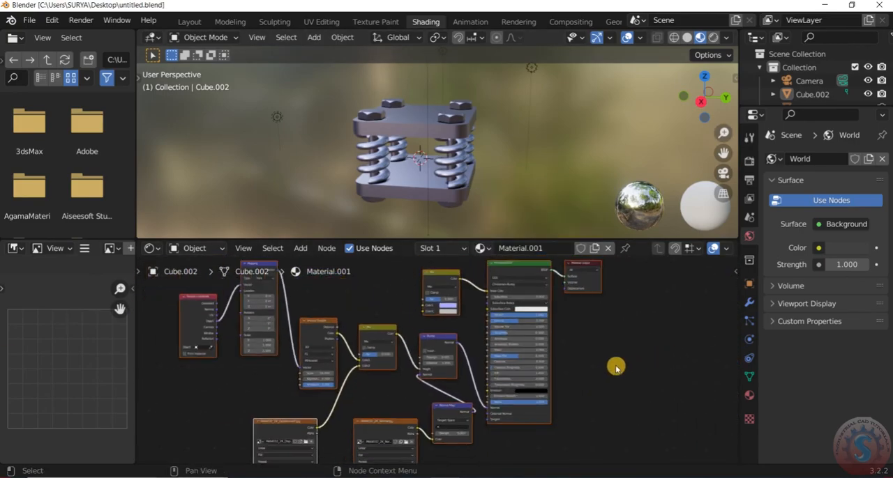
scroll(530, 387, "up", 5)
scroll(538, 378, "down", 3)
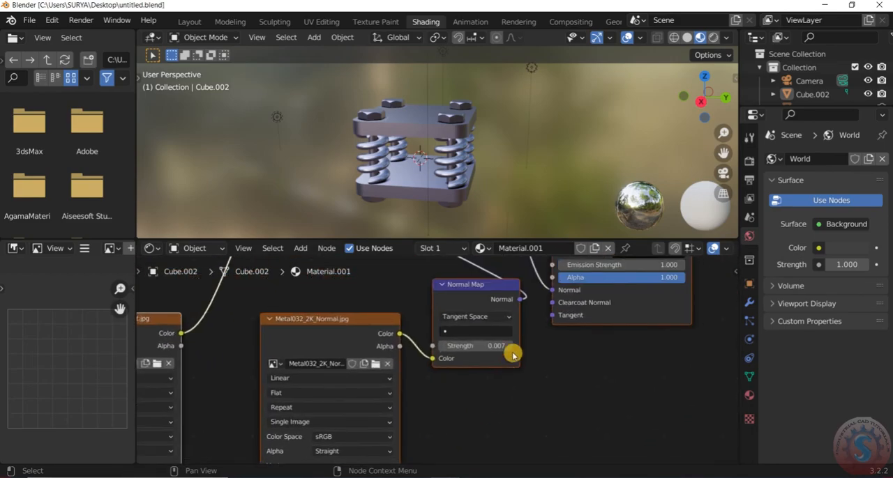
scroll(470, 377, "up", 5)
scroll(491, 359, "down", 3)
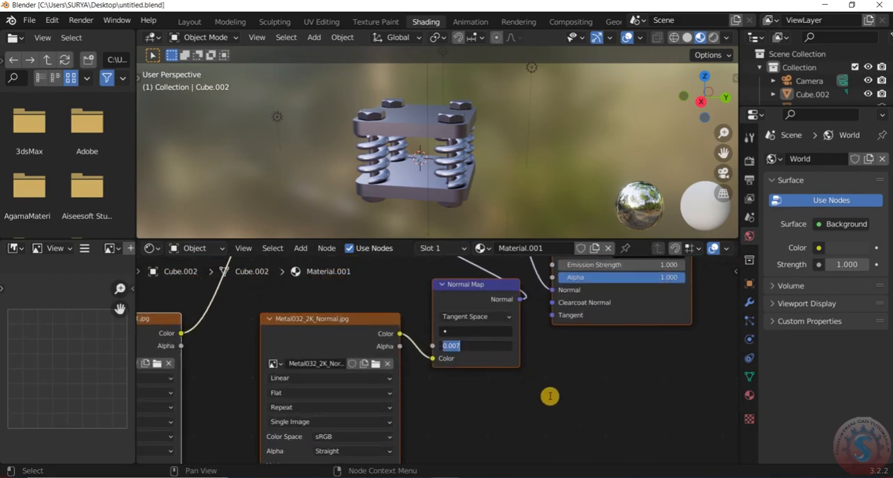
left_click(550, 396)
scroll(454, 397, "down", 6)
scroll(446, 157, "up", 1)
- Orbit the assembly to view its top and examine the Principled BSDF, Bump, Mix and Voronoi Texture nodes
middle_click_drag(446, 150, 411, 172)
middle_click_drag(528, 389, 512, 435)
scroll(511, 434, "up", 6)
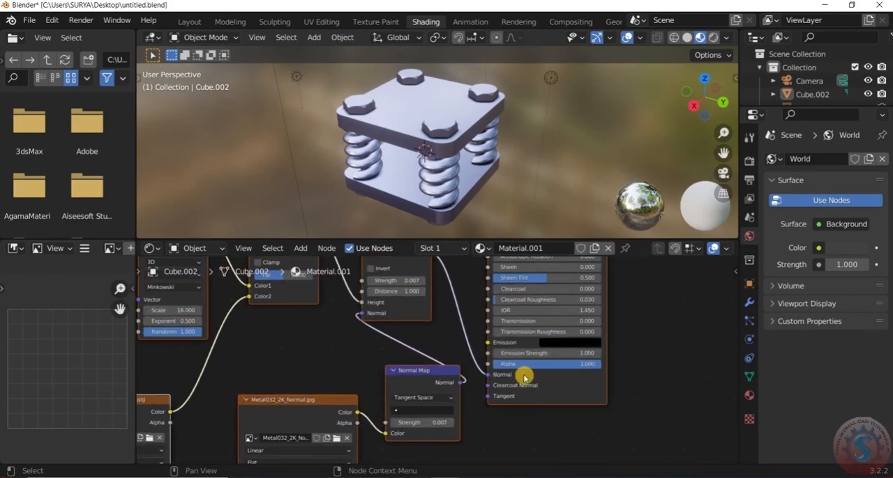
scroll(419, 318, "down", 3)
middle_click_drag(420, 319, 322, 456)
scroll(539, 356, "up", 6)
middle_click_drag(540, 356, 648, 311)
scroll(645, 317, "down", 2)
middle_click_drag(614, 355, 232, 255)
scroll(233, 279, "up", 1)
scroll(552, 391, "down", 1)
middle_click_drag(468, 432, 572, 384)
scroll(618, 379, "down", 1)
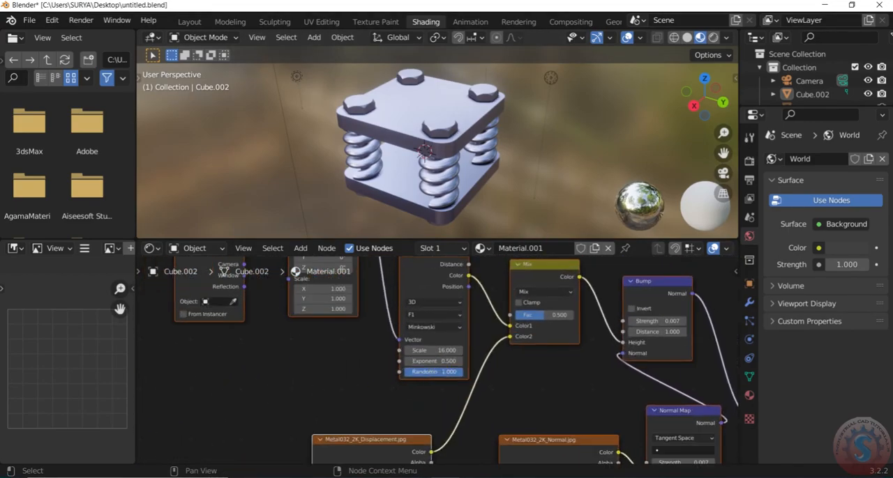
scroll(439, 376, "down", 4)
- Return to the Layout workspace and show the assembly in rendered shading in a full-screen viewport
left_click(219, 23)
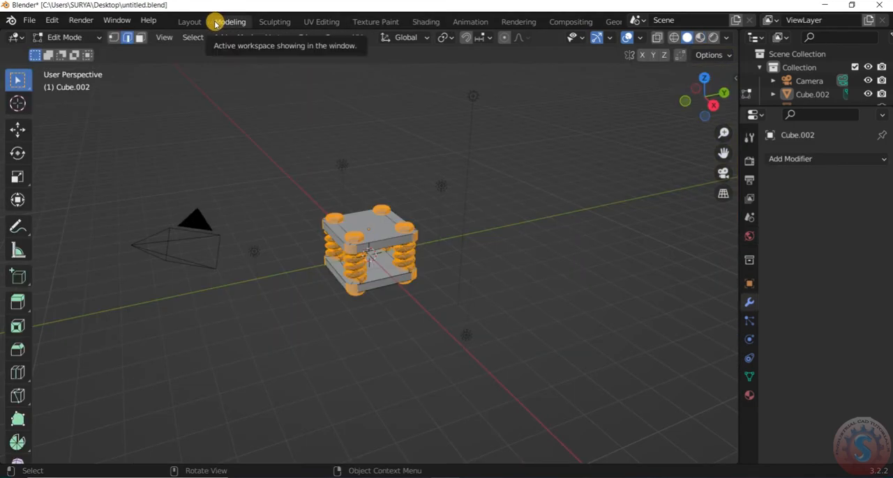
left_click(189, 25)
key("z")
left_click(309, 236)
key("z")
left_click(405, 241)
scroll(663, 283, "down", 1)
left_click(712, 38)
scroll(445, 215, "up", 1)
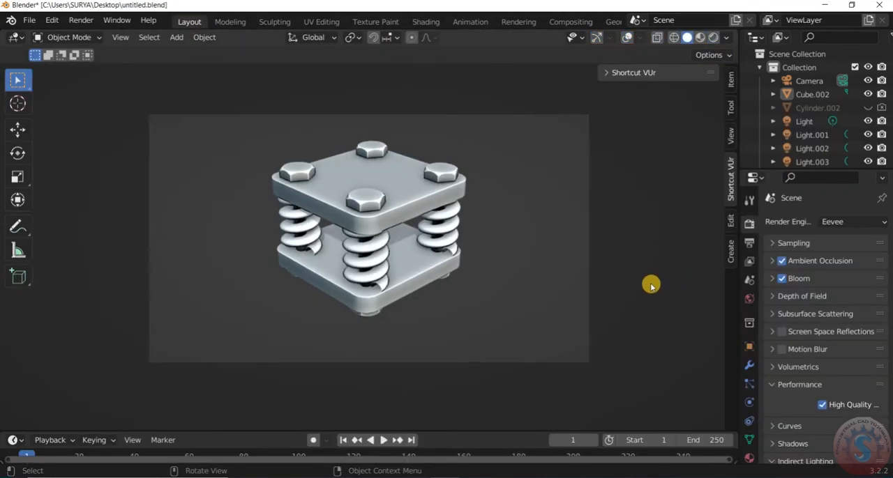
key("ctrl+alt+space")
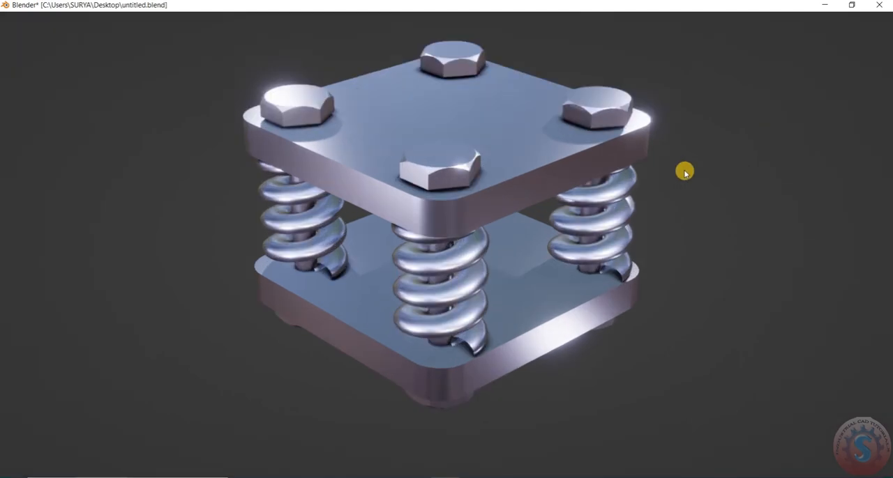